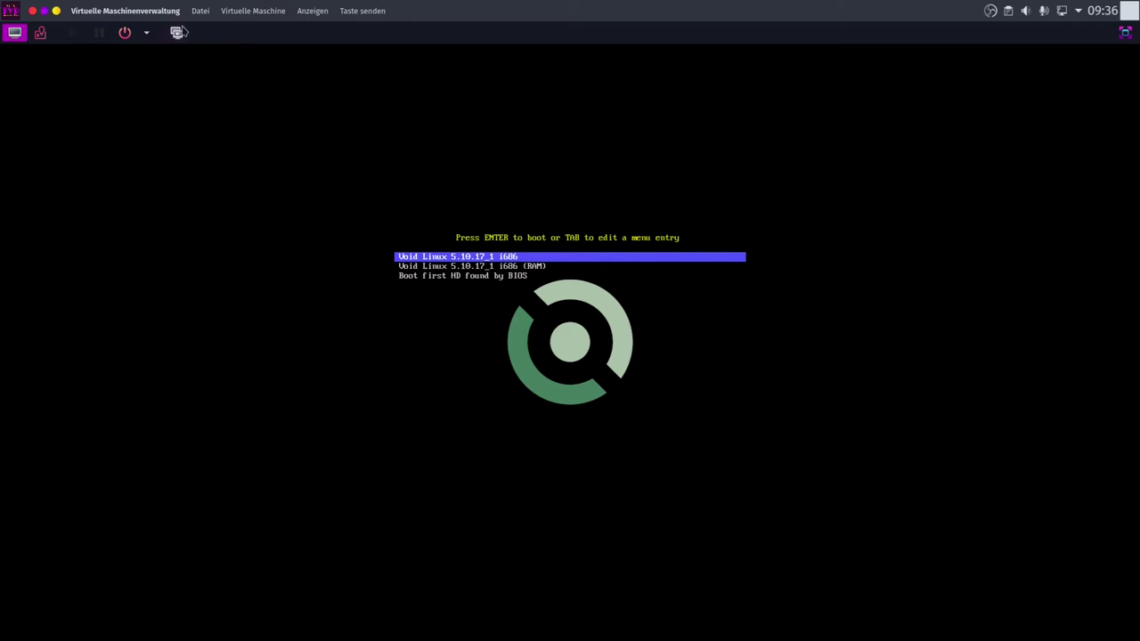
left_click(38, 34)
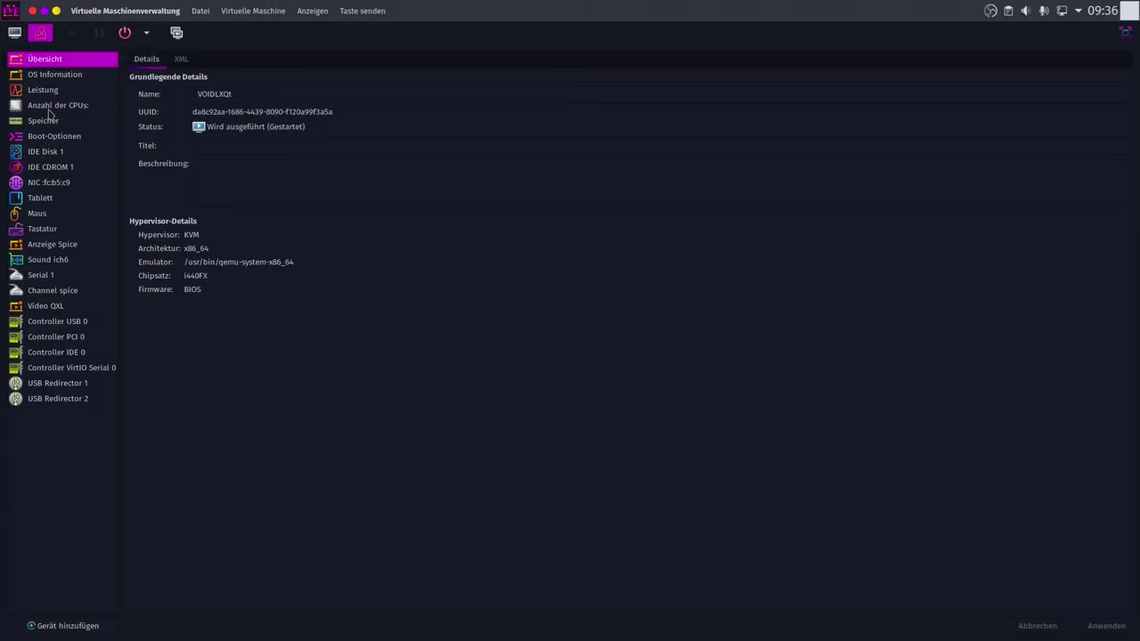
left_click(54, 112)
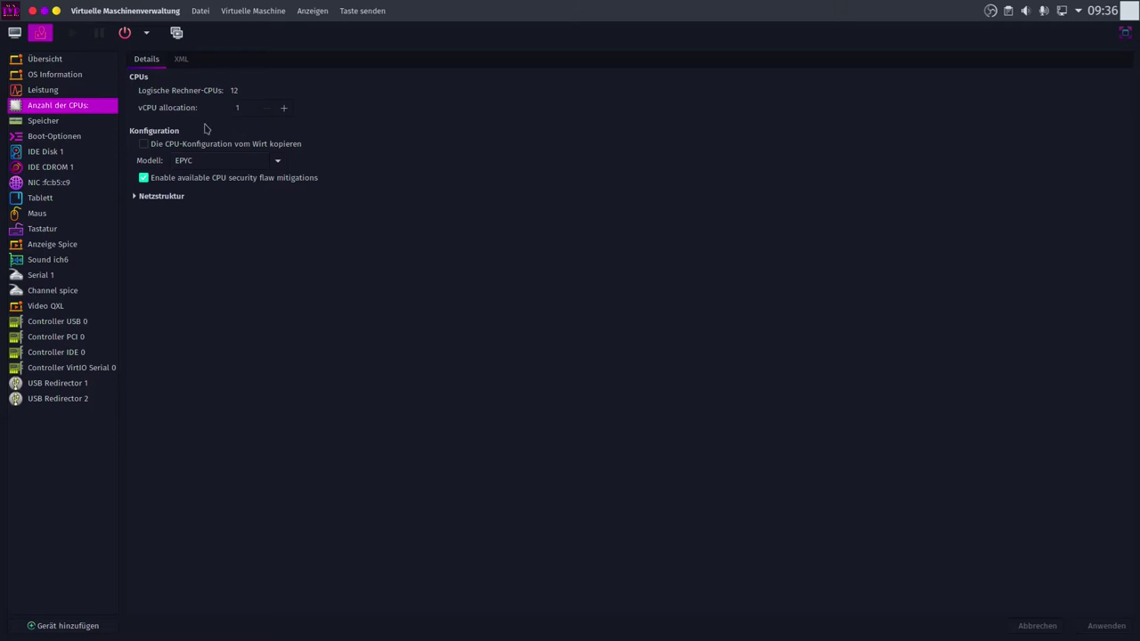
left_click(44, 121)
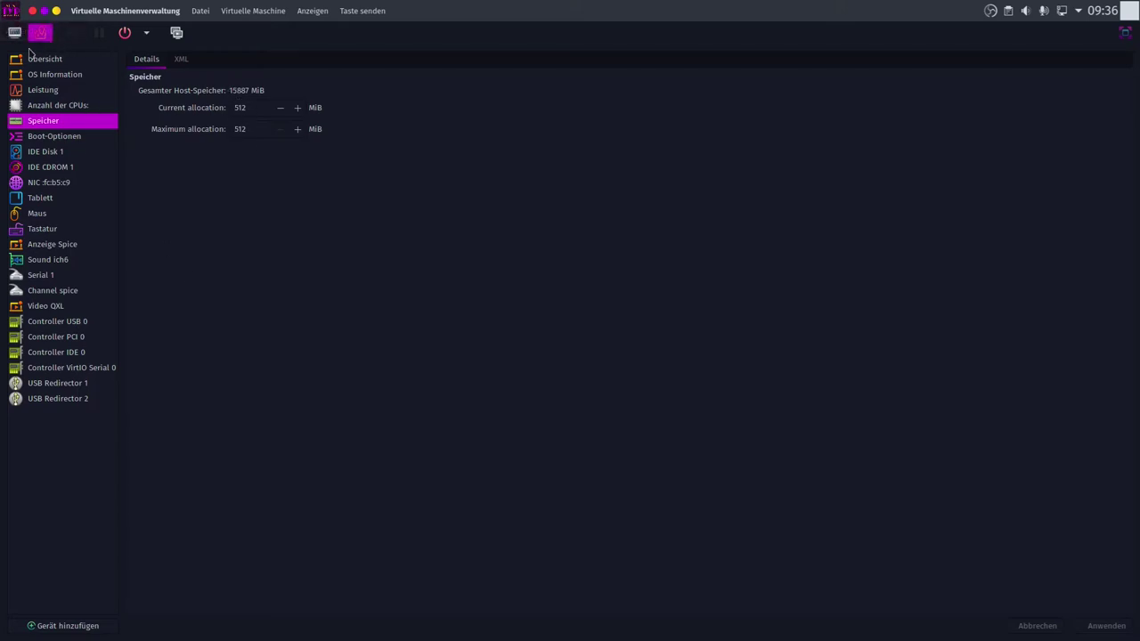
left_click(14, 34)
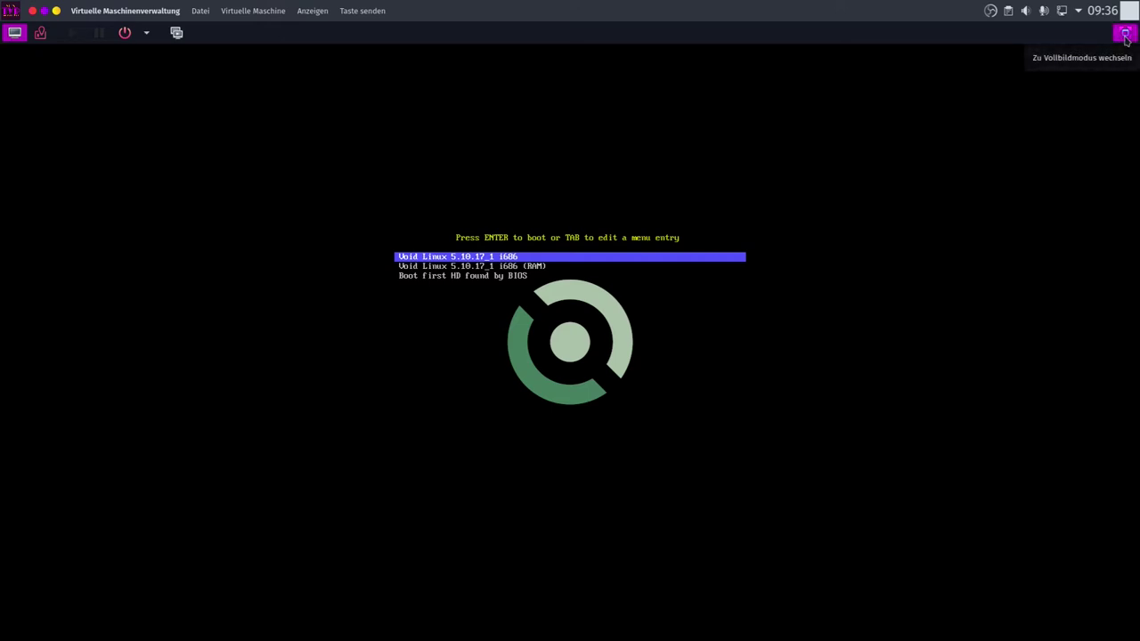
Step: Boot the first Void Linux entry fullscreen, then switch the display to 1920x1080 and keep it
left_click(1125, 35)
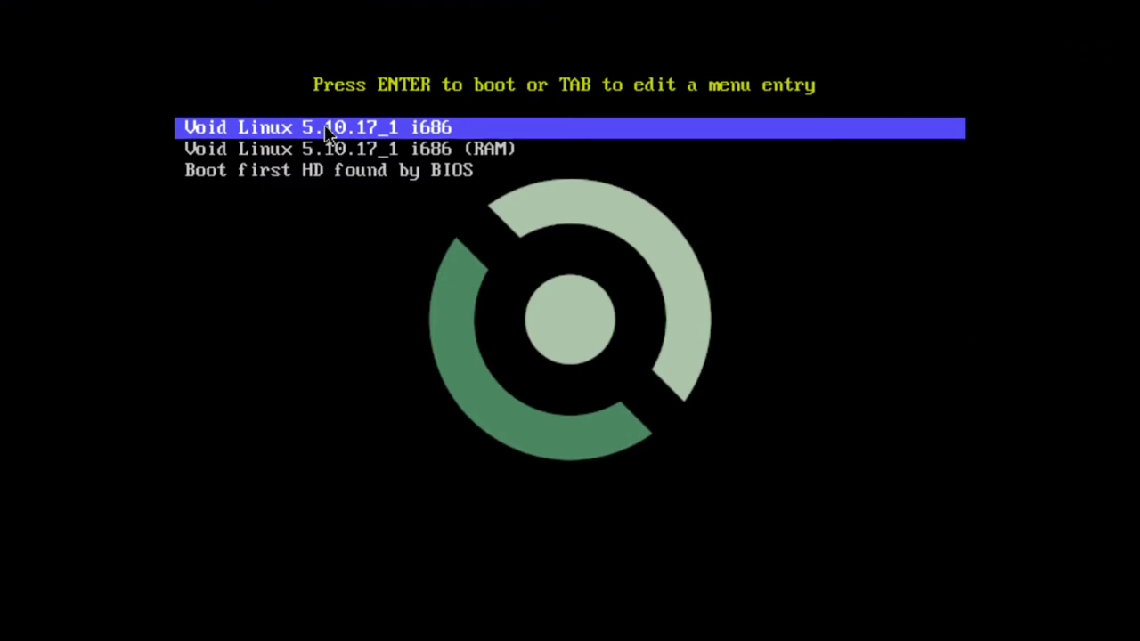
key("Return")
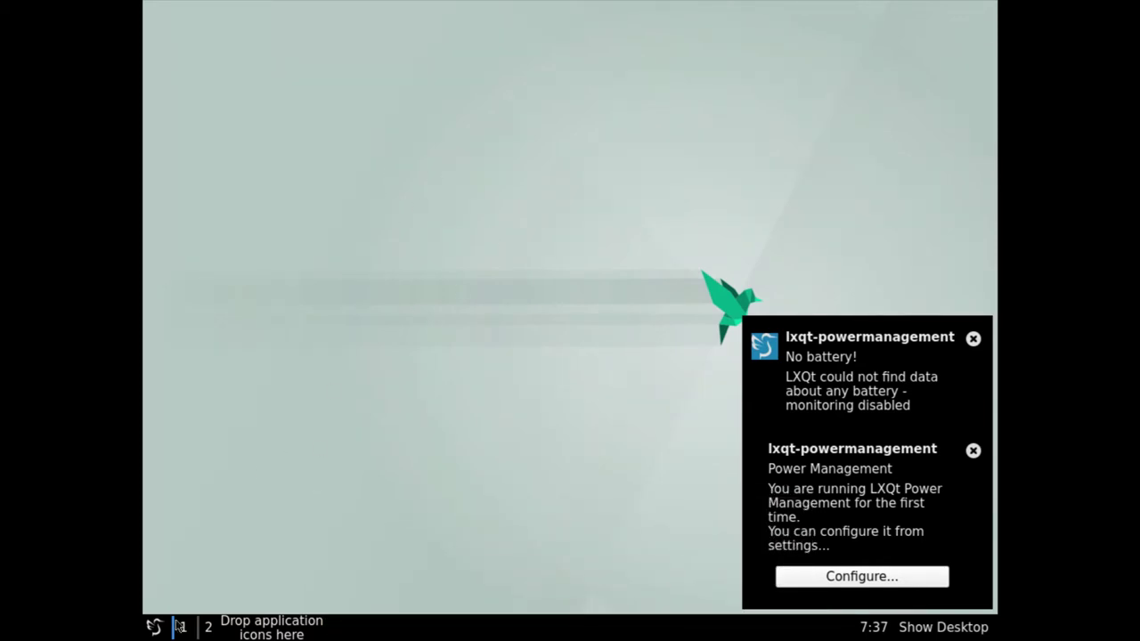
left_click(155, 629)
mouse_move(247, 495)
mouse_move(324, 504)
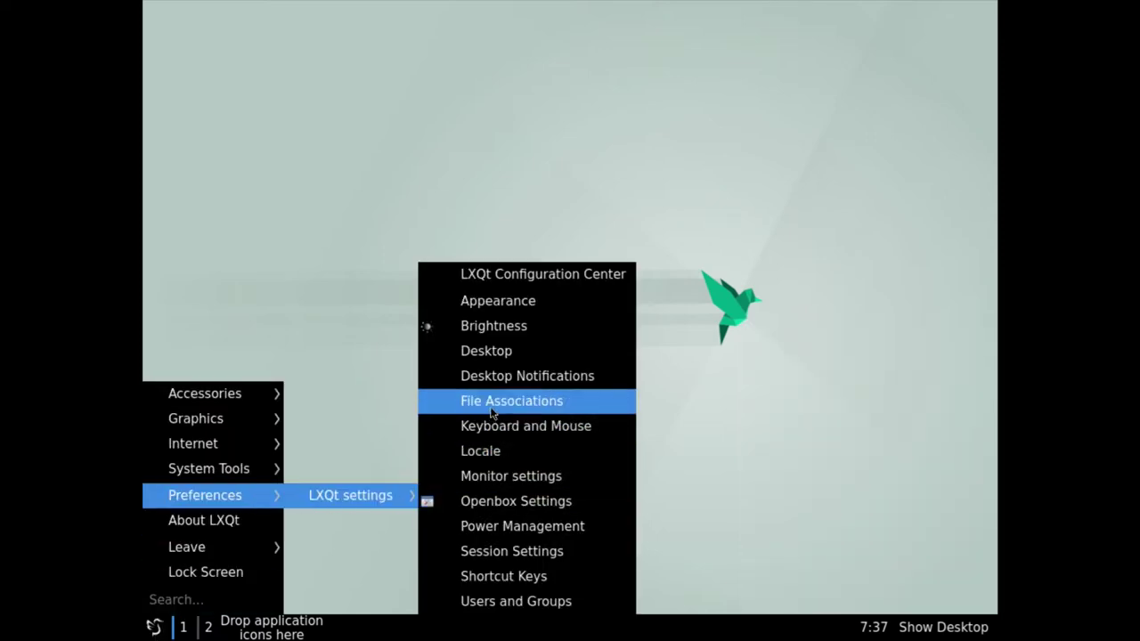
left_click(516, 476)
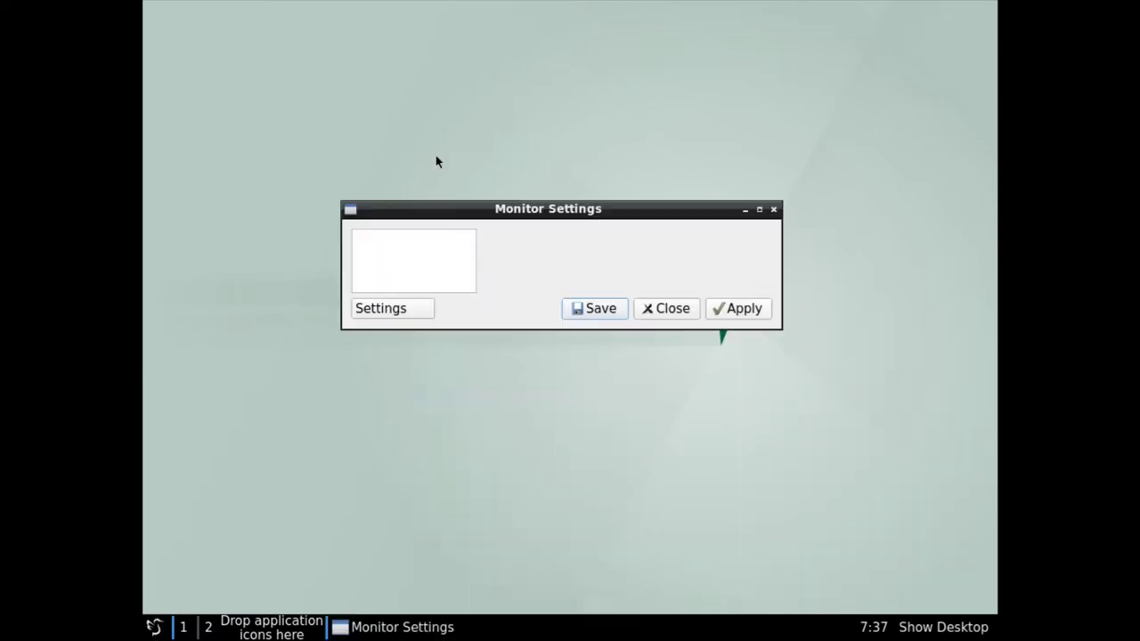
left_click(651, 319)
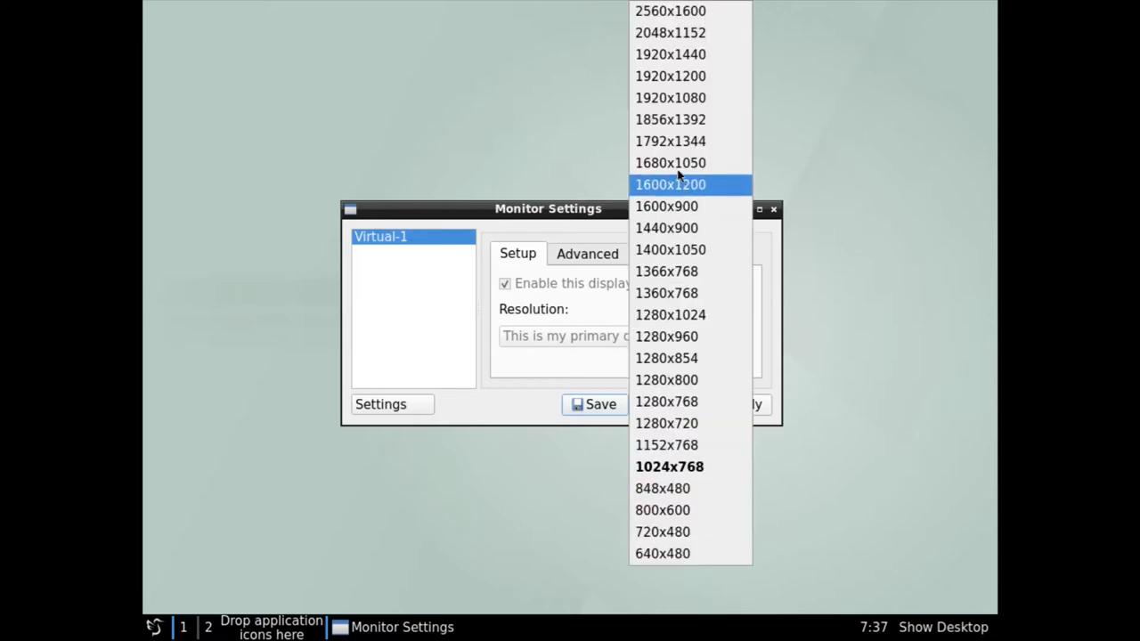
left_click(690, 100)
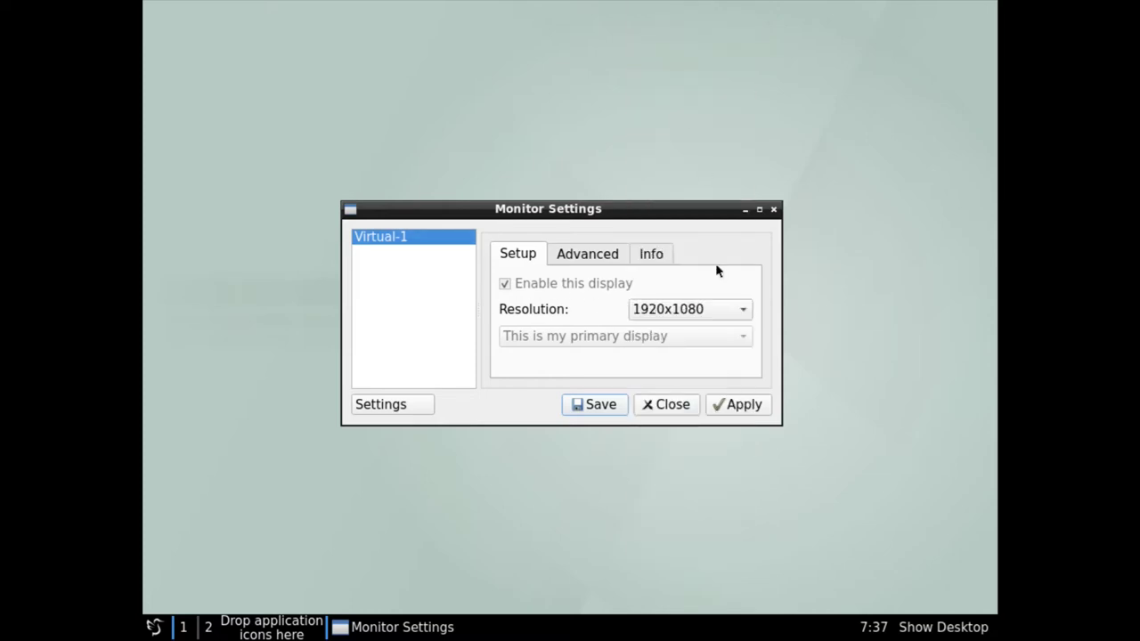
left_click(744, 405)
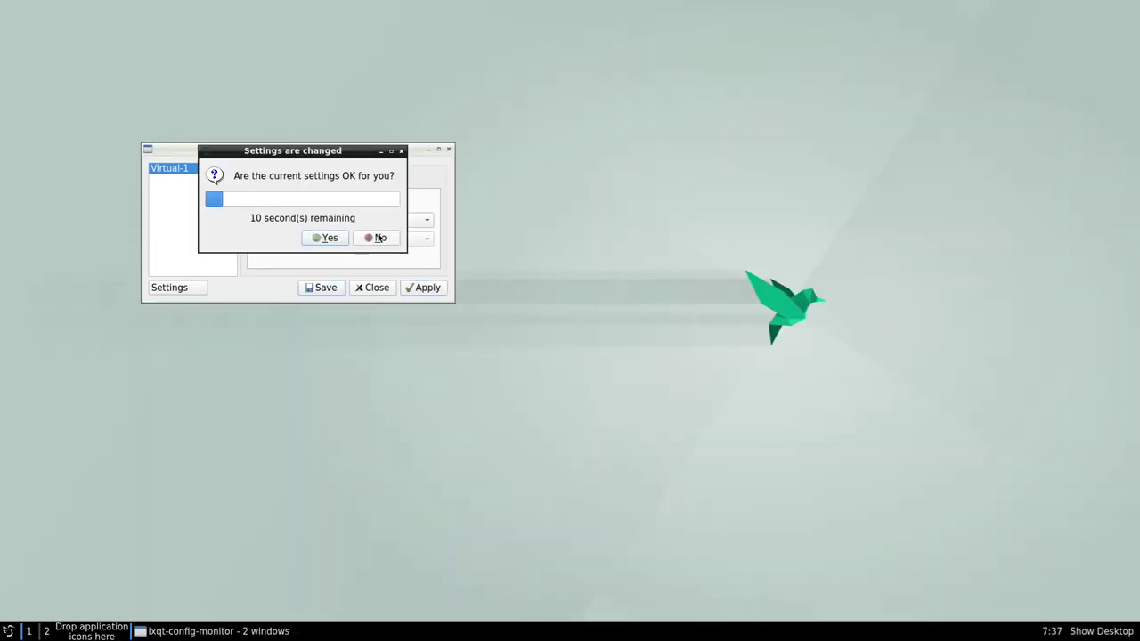
left_click(330, 238)
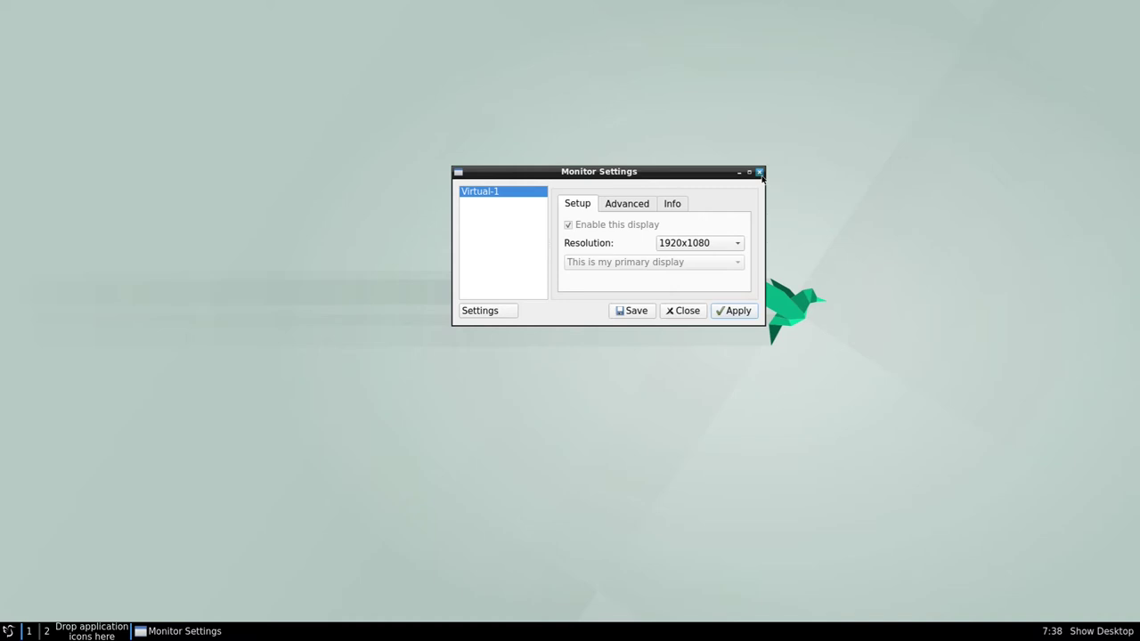
left_click(760, 172)
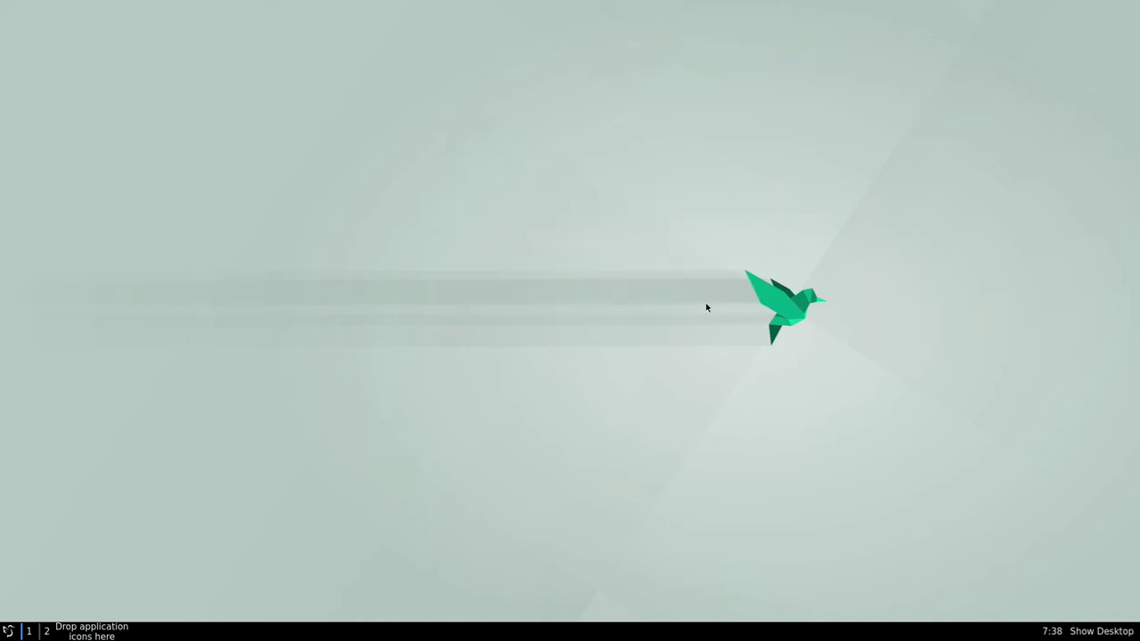
Step: View the About LXQt information from the application menu and close it
left_click(7, 630)
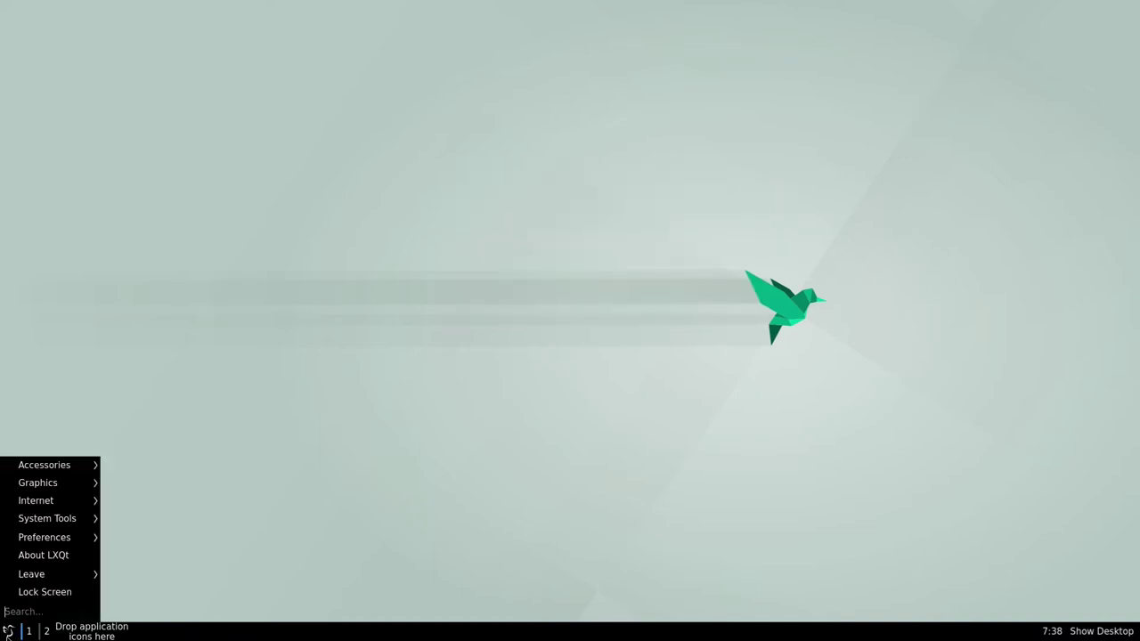
left_click(326, 539)
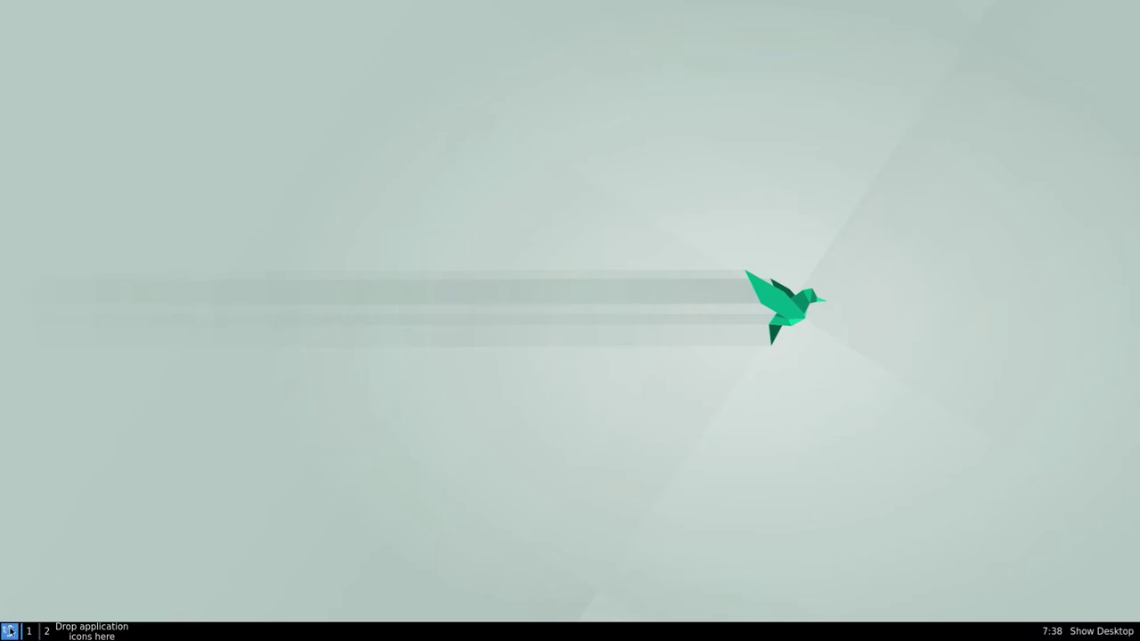
left_click(10, 631)
left_click(57, 558)
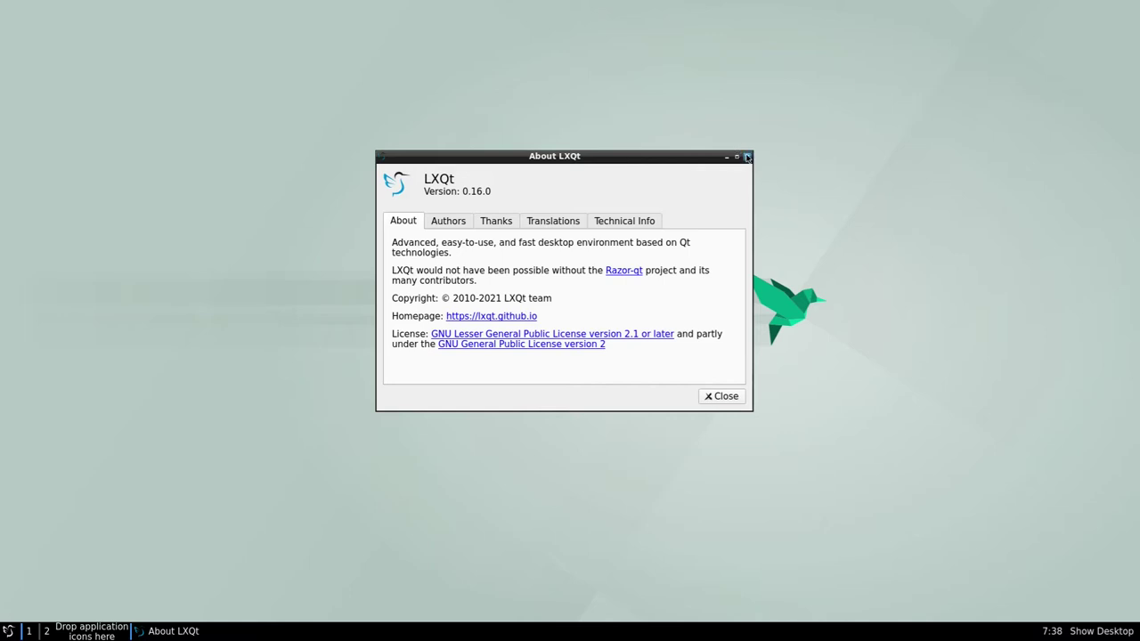
left_click(747, 156)
Step: Launch a QTerminal shell window from System Tools
left_click(9, 631)
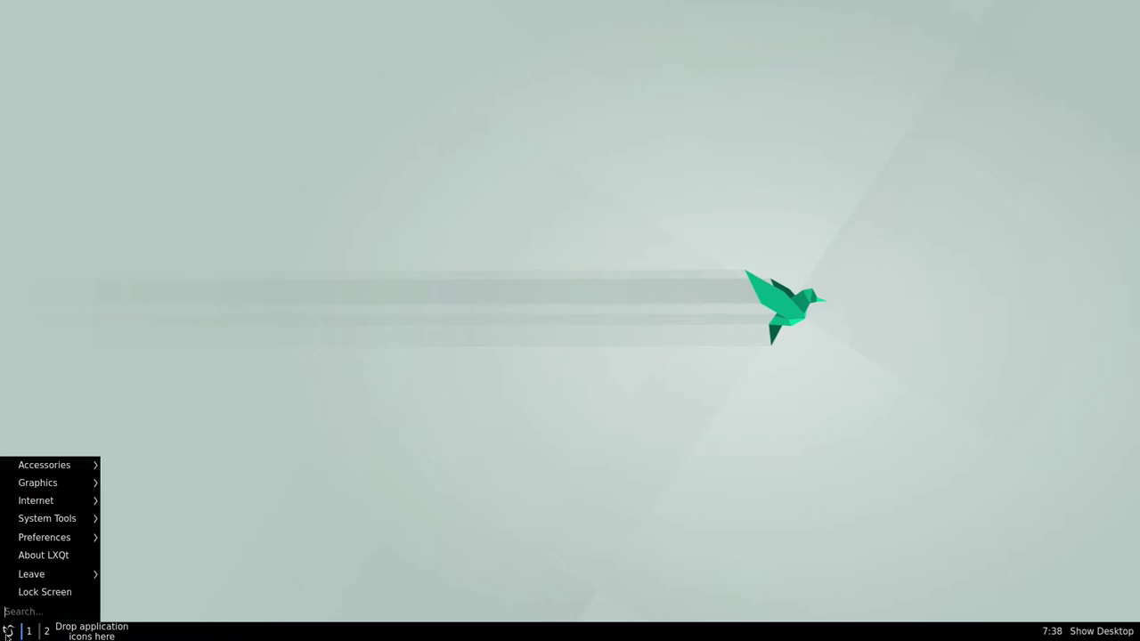
mouse_move(53, 521)
left_click(130, 518)
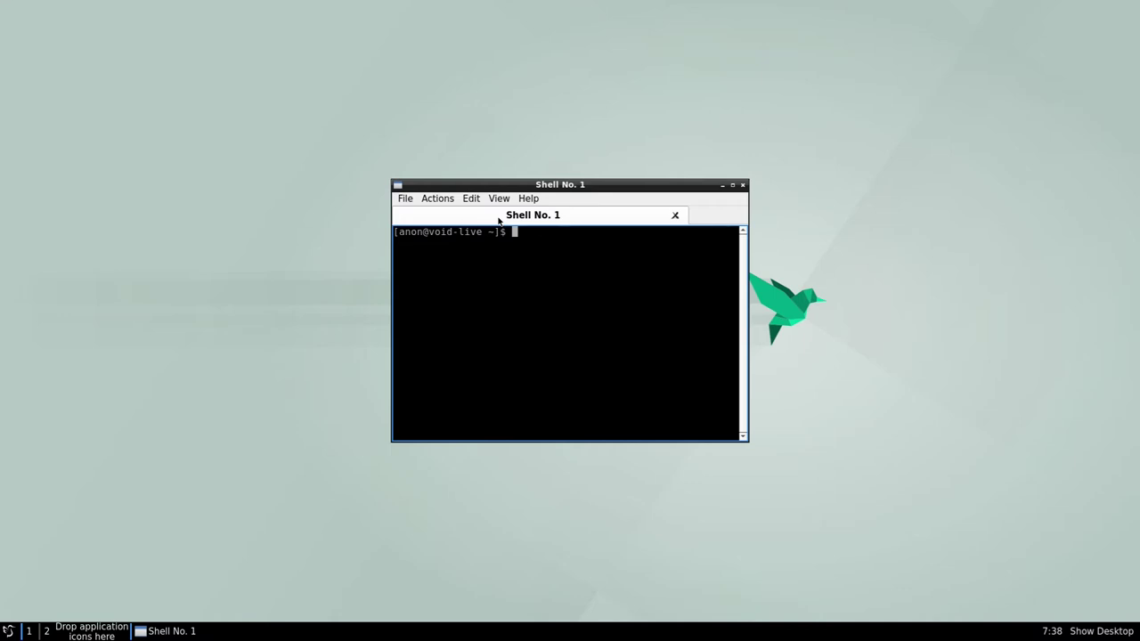
Step: Maximize the QTerminal window and zoom the terminal text in four times
left_click(734, 187)
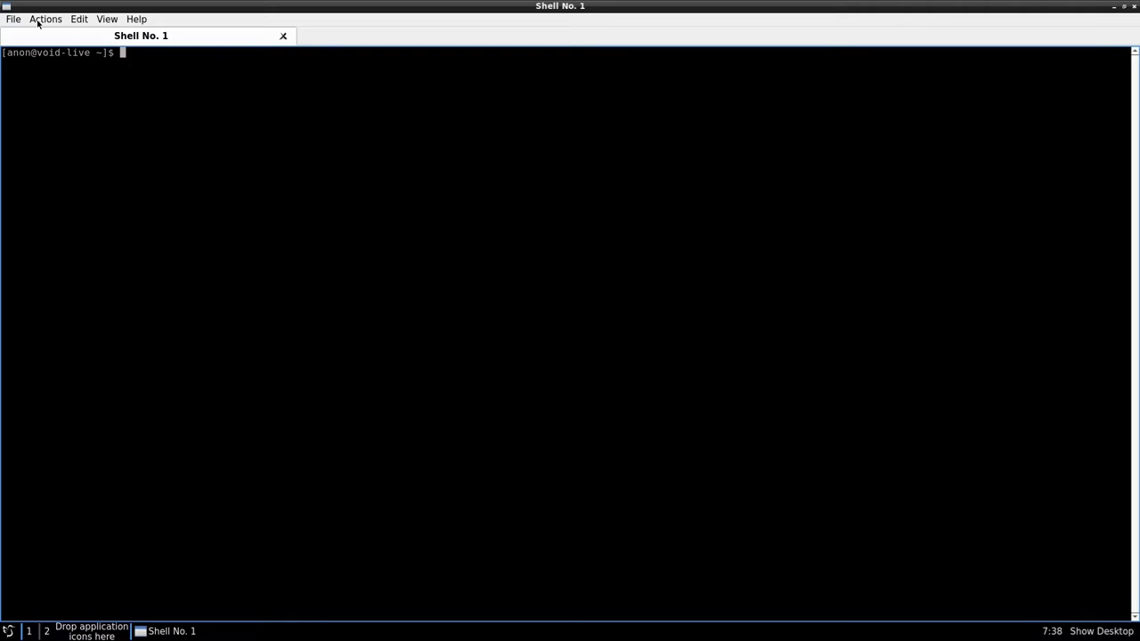
left_click(37, 20)
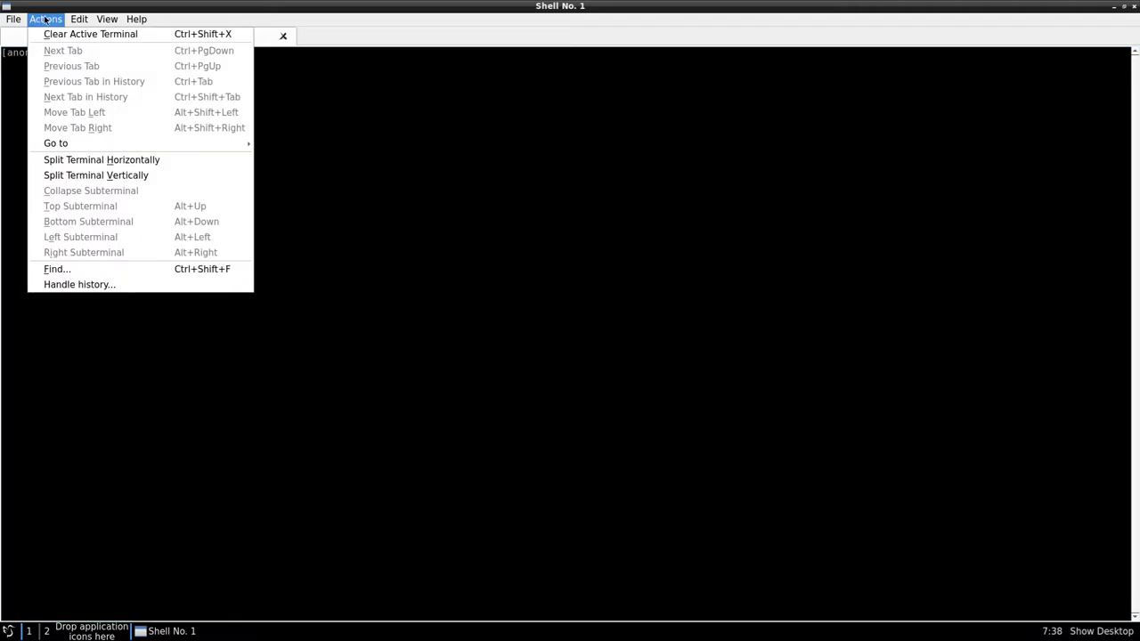
mouse_move(85, 22)
left_click(106, 80)
left_click(87, 22)
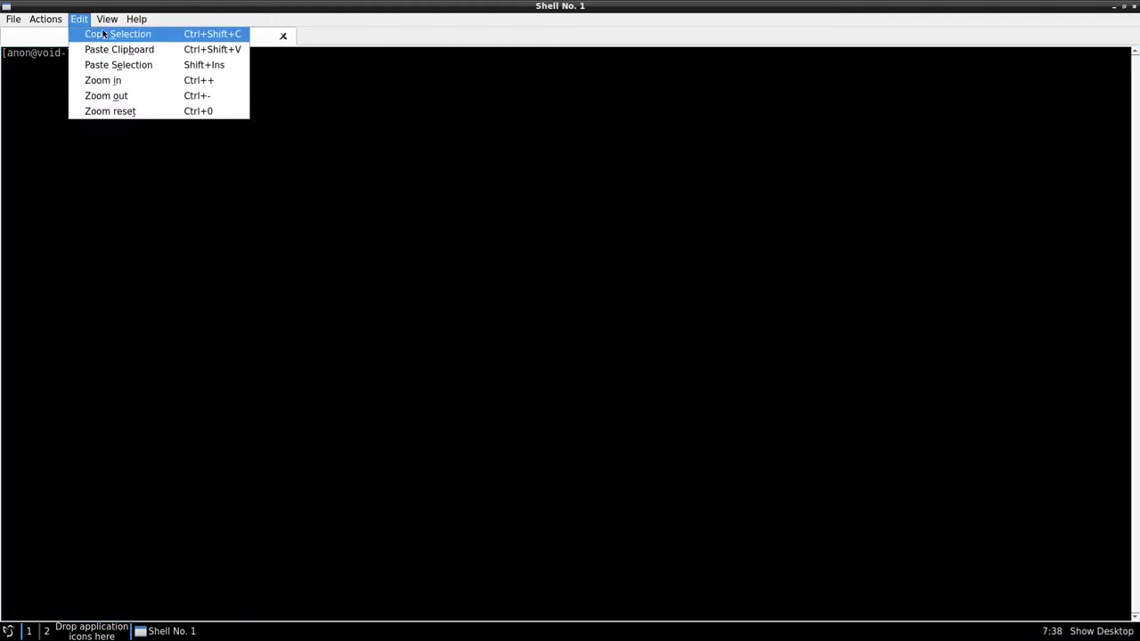
left_click(114, 80)
left_click(85, 21)
left_click(110, 79)
left_click(82, 21)
left_click(115, 80)
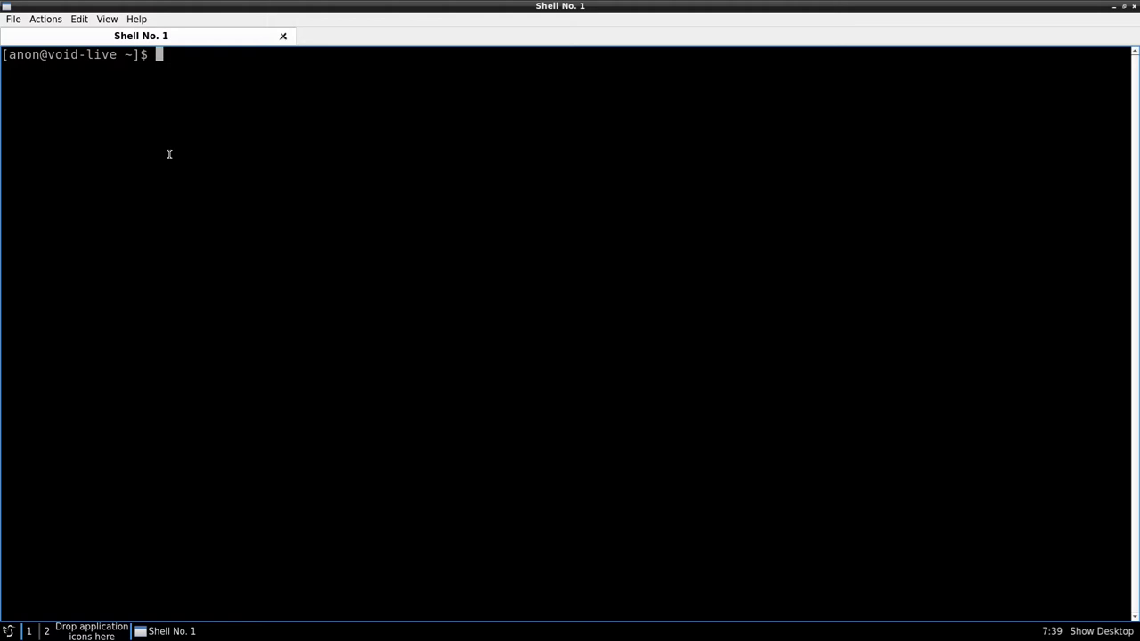
Step: Run 'sudo void-installer', correcting the mistyped slash to a hyphen
type("sudo void/installer")
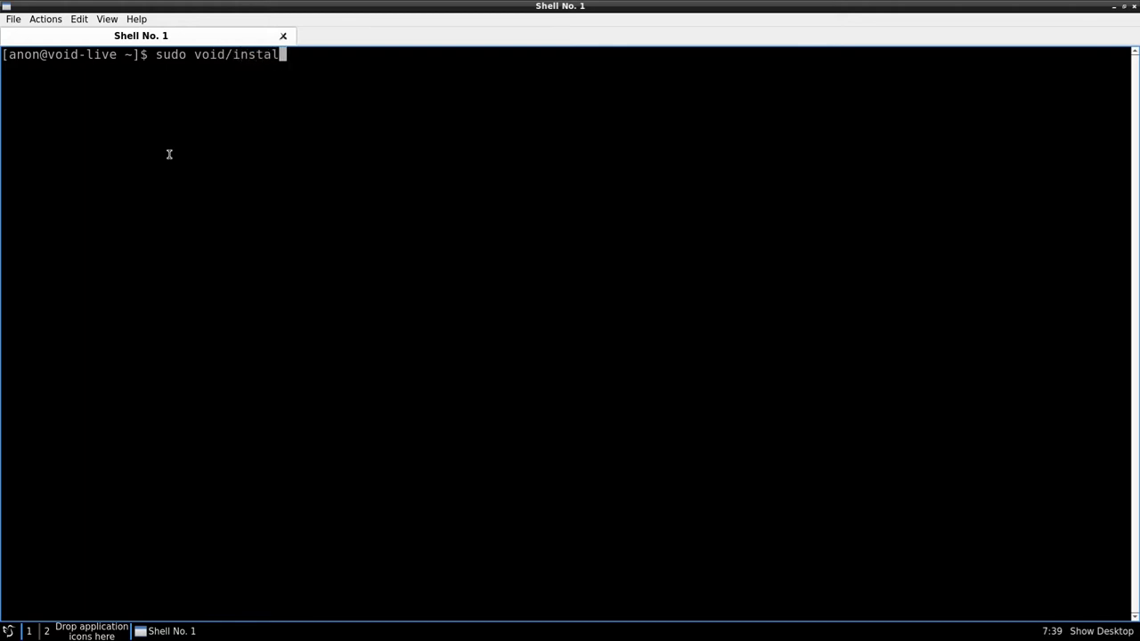
key("Left")
key("Left")
key("Left")
key("Left")
key("Left")
key("Left")
key("Left")
key("Left")
key("Left")
key("BackSpace")
type("-")
key("Return")
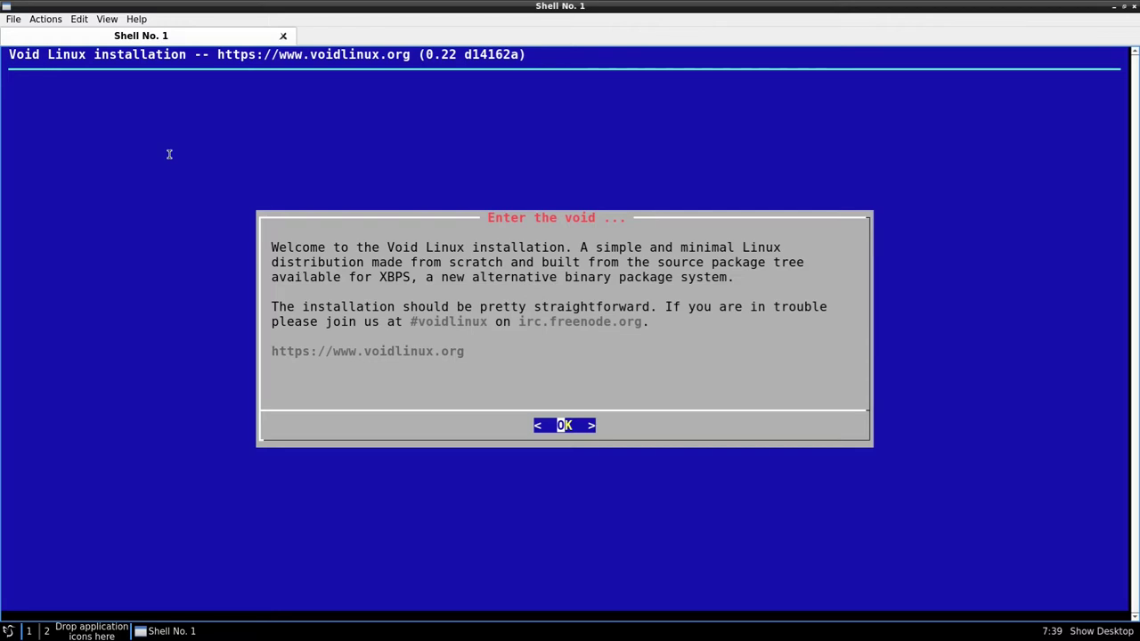
Step: Dismiss the installer welcome and set the keyboard layout to the German 'de' keymap
key("Return")
key("Down")
key("Up")
key("Return")
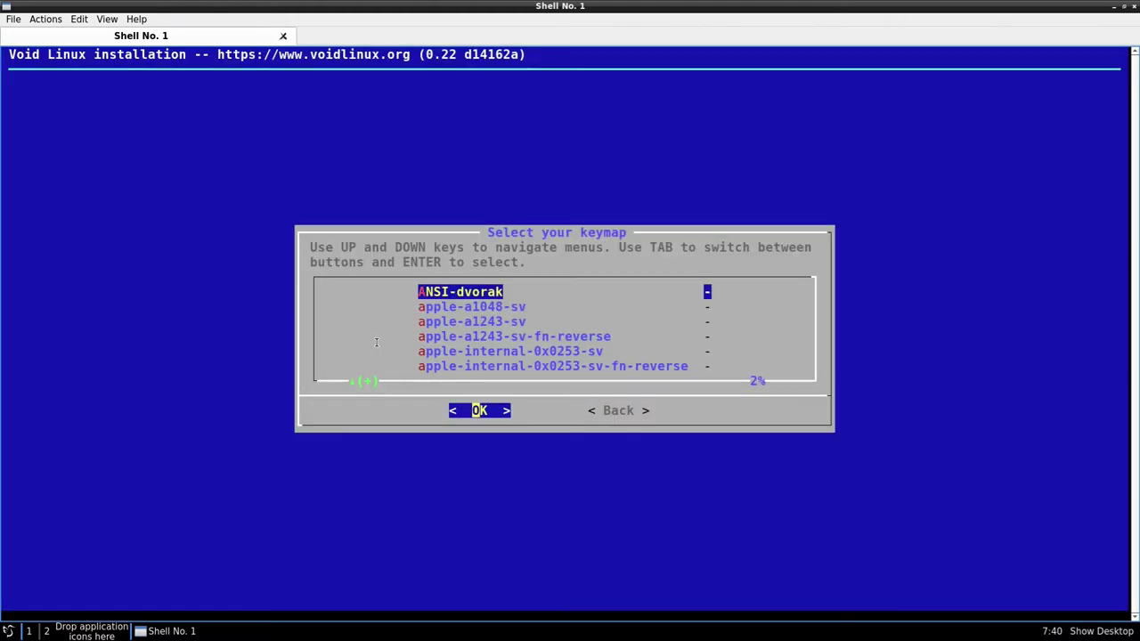
key("e")
key("Down")
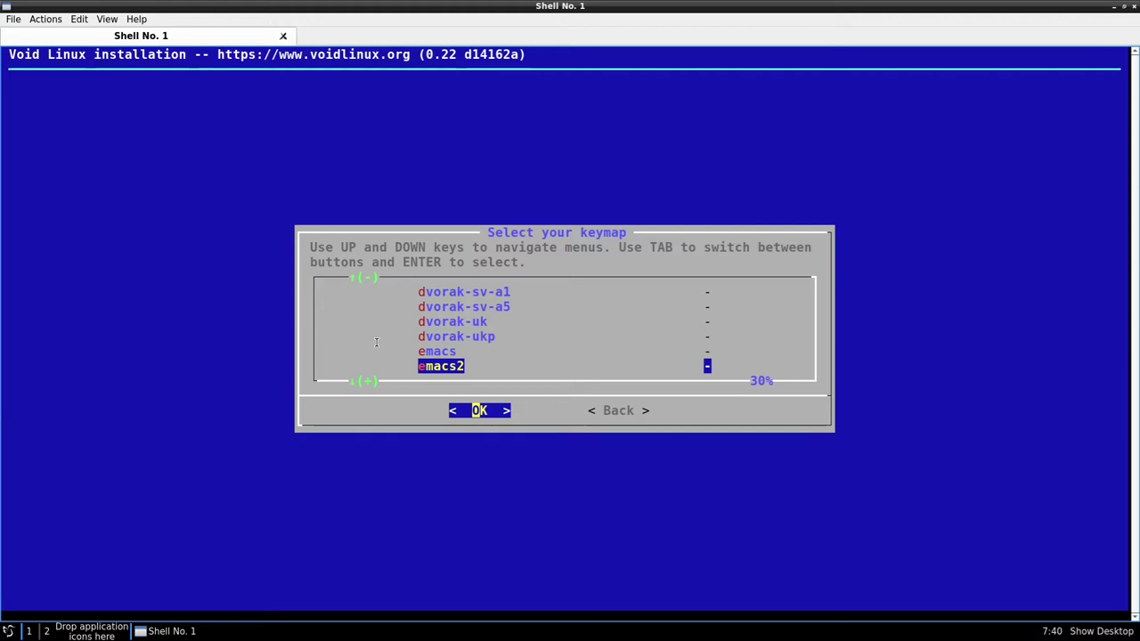
key("Up")
key("Up")
key("Up")
key("Up")
key("Up")
key("d")
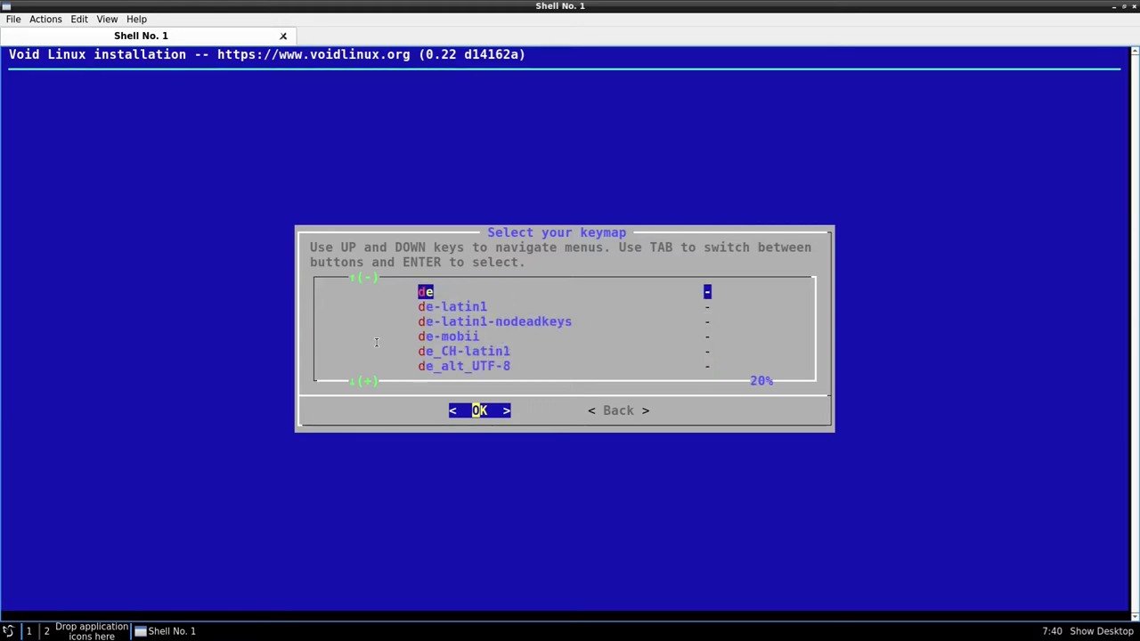
key("Return")
key("Return")
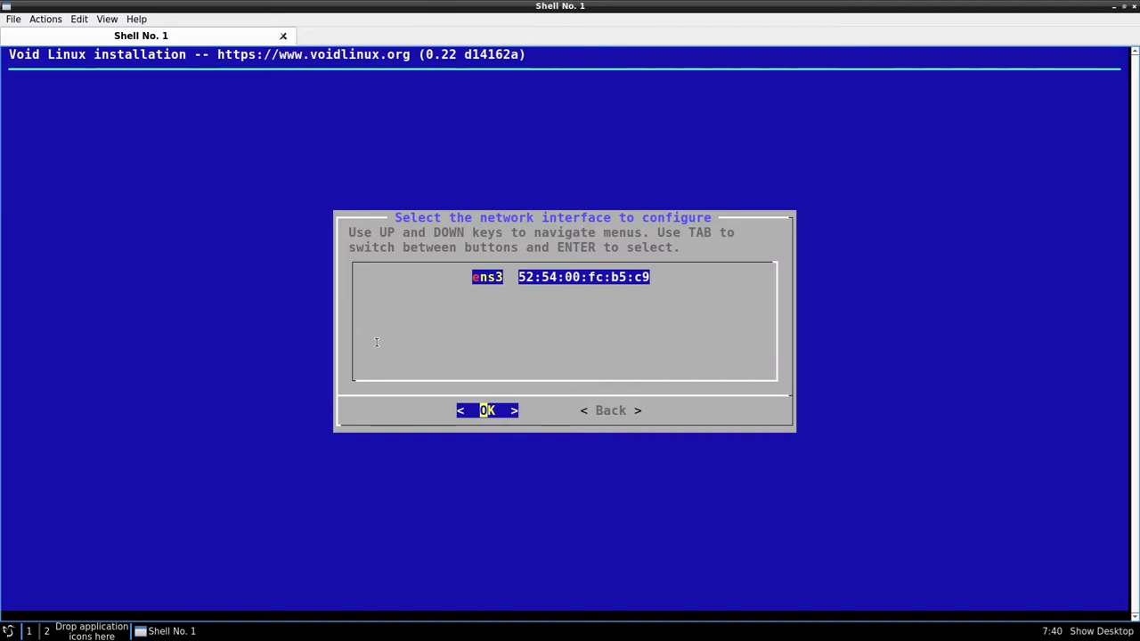
Step: Configure interface ens3 with DHCP and acknowledge the working network
key("Return")
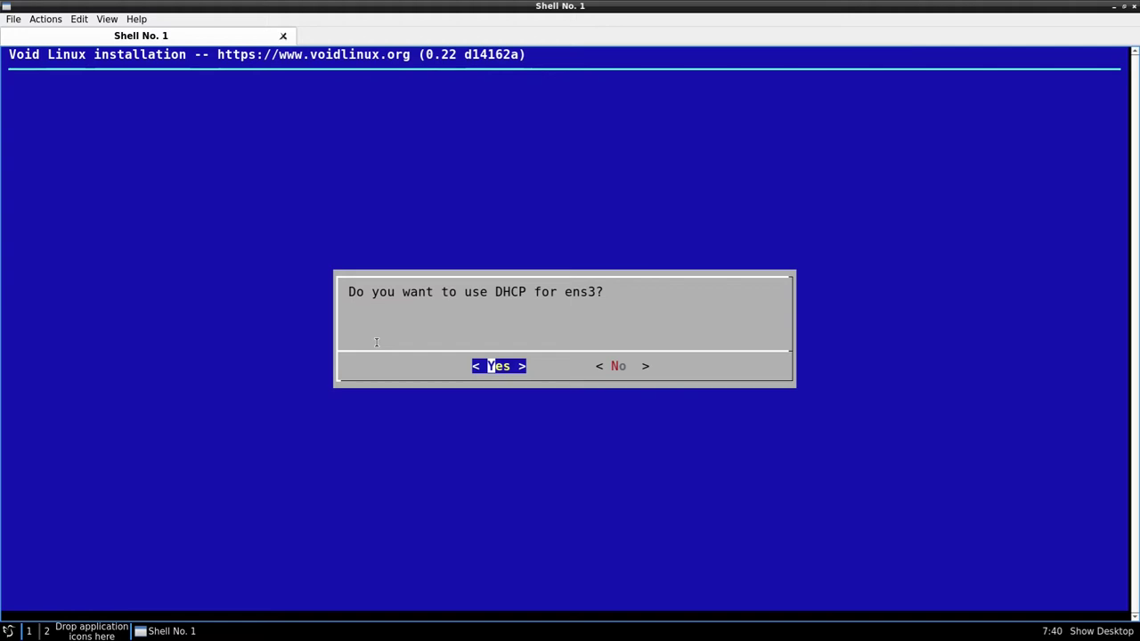
key("Return")
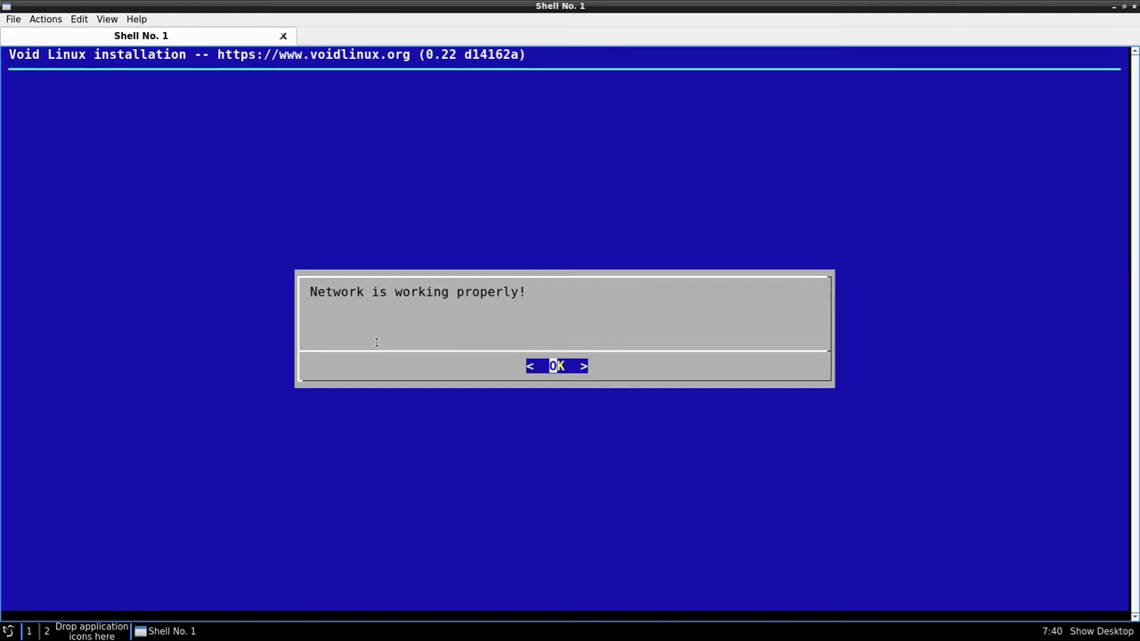
key("Return")
key("Return")
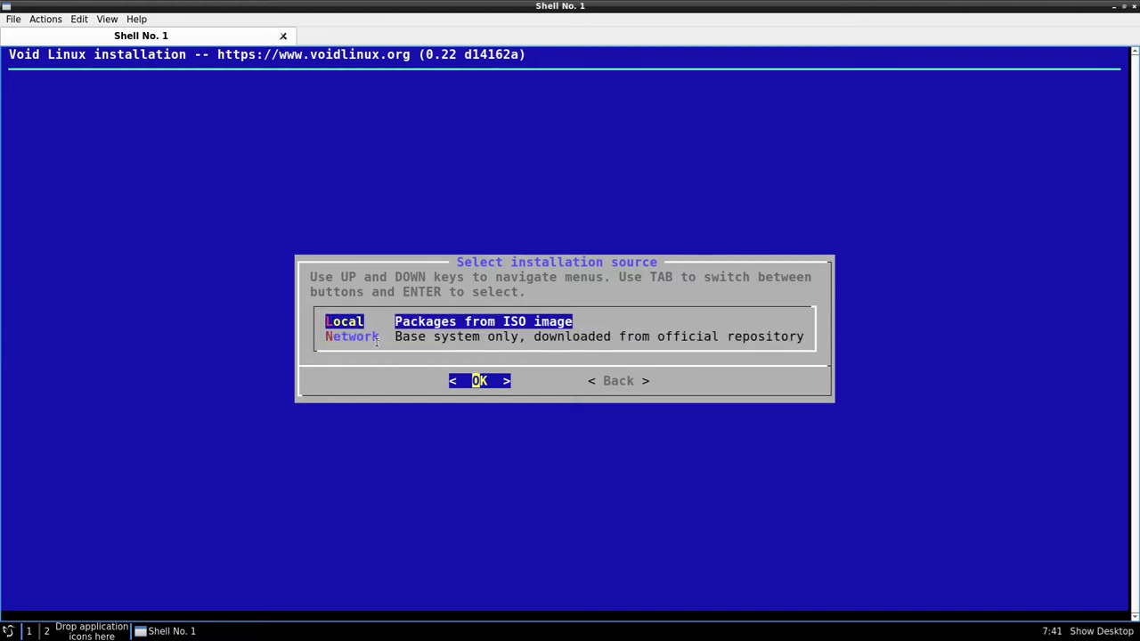
Step: Choose the local ISO packages as source and set the hostname to void-typ
key("Return")
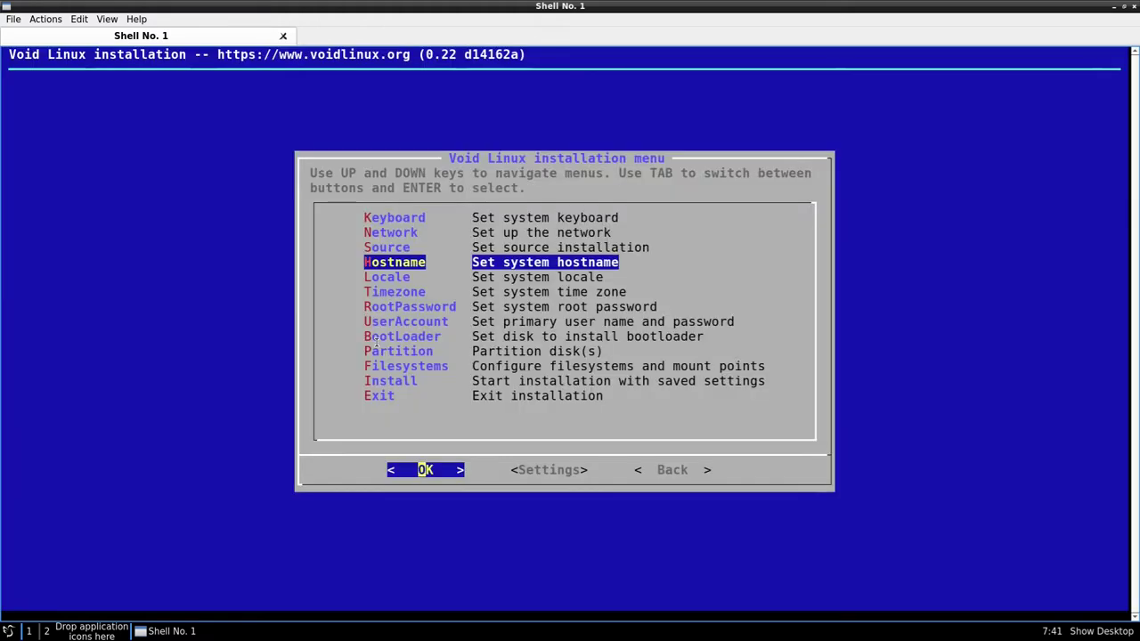
key("Return")
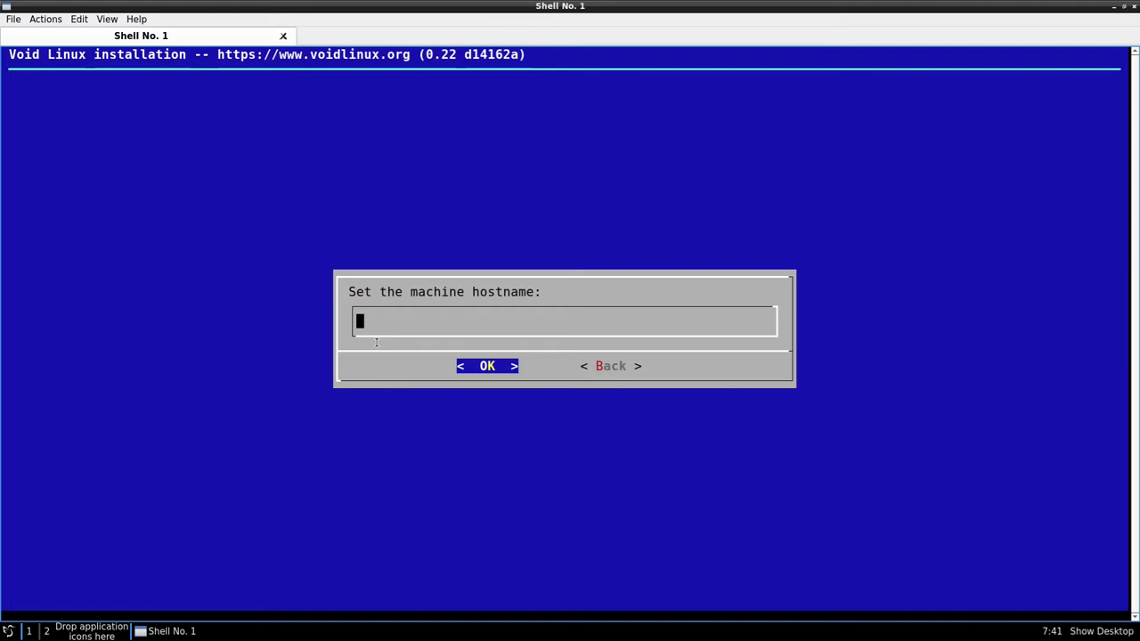
type("void")
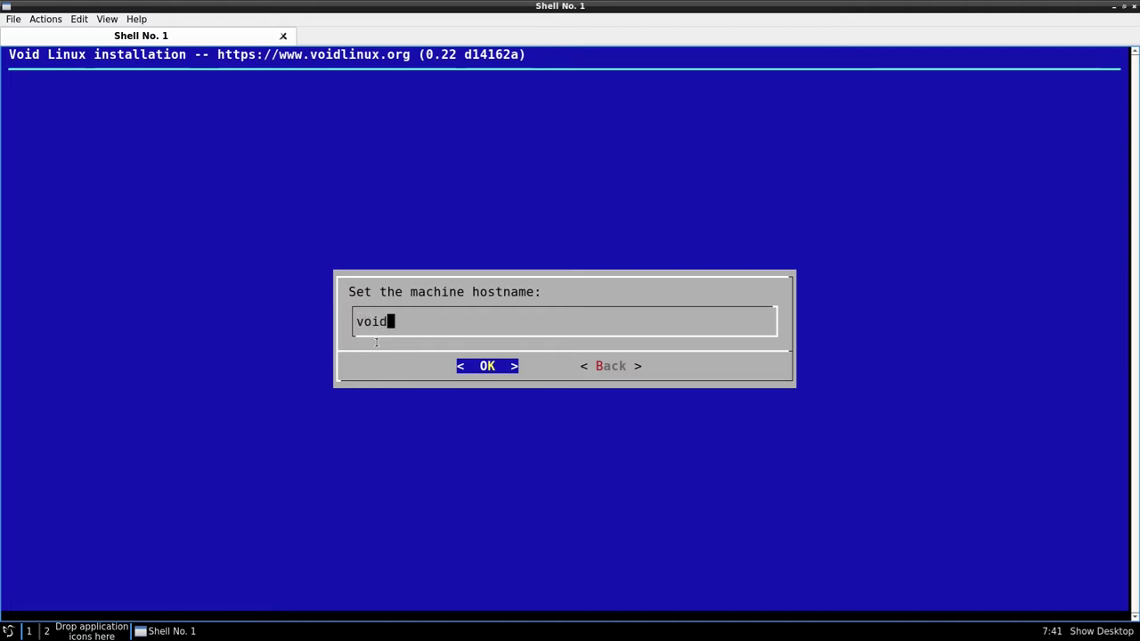
type("/tz")
key("BackSpace")
type("yp")
key("Left")
key("Left")
key("Left")
key("BackSpace")
type("-")
key("Return")
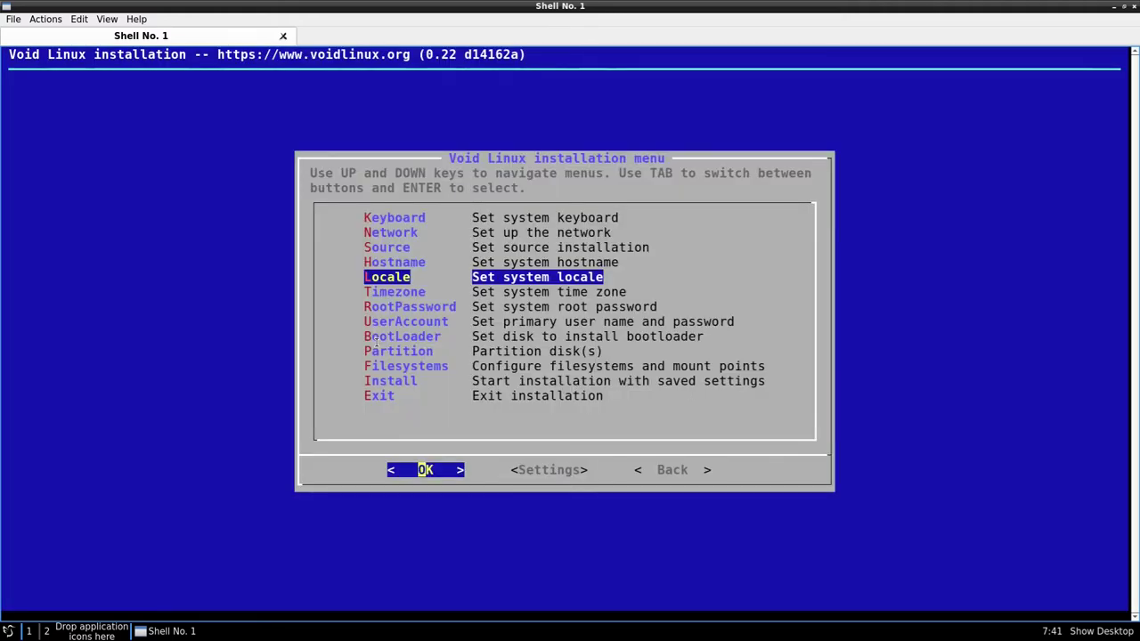
Step: Set the system locale to de_DE.UTF-8
key("Return")
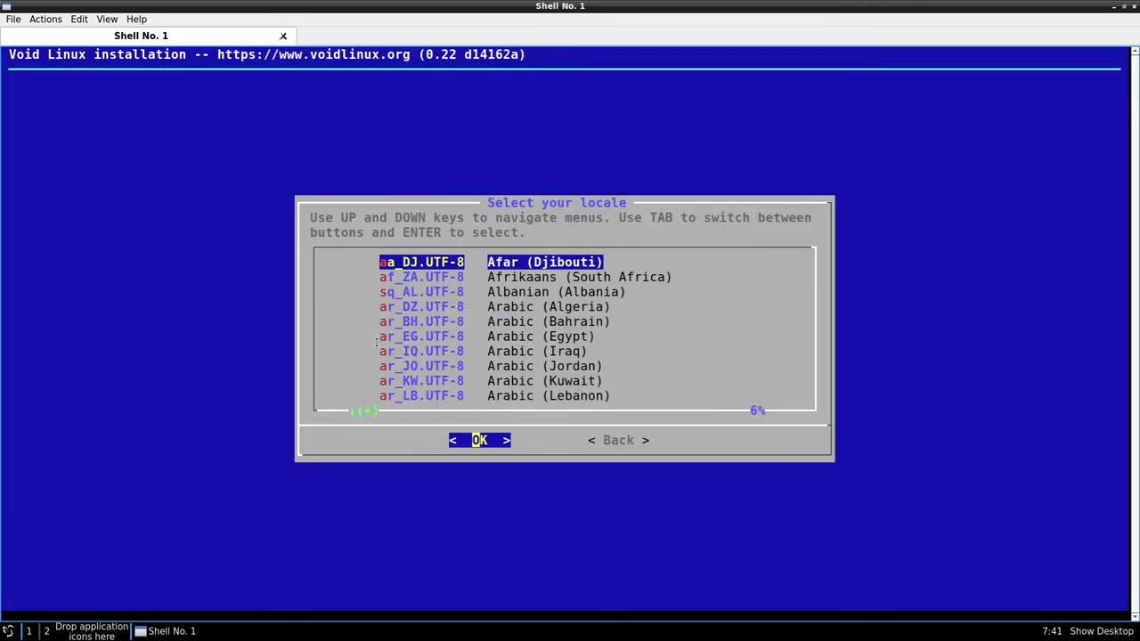
key("e")
key("Down")
key("Down")
key("Down")
key("Down")
key("d")
key("Down")
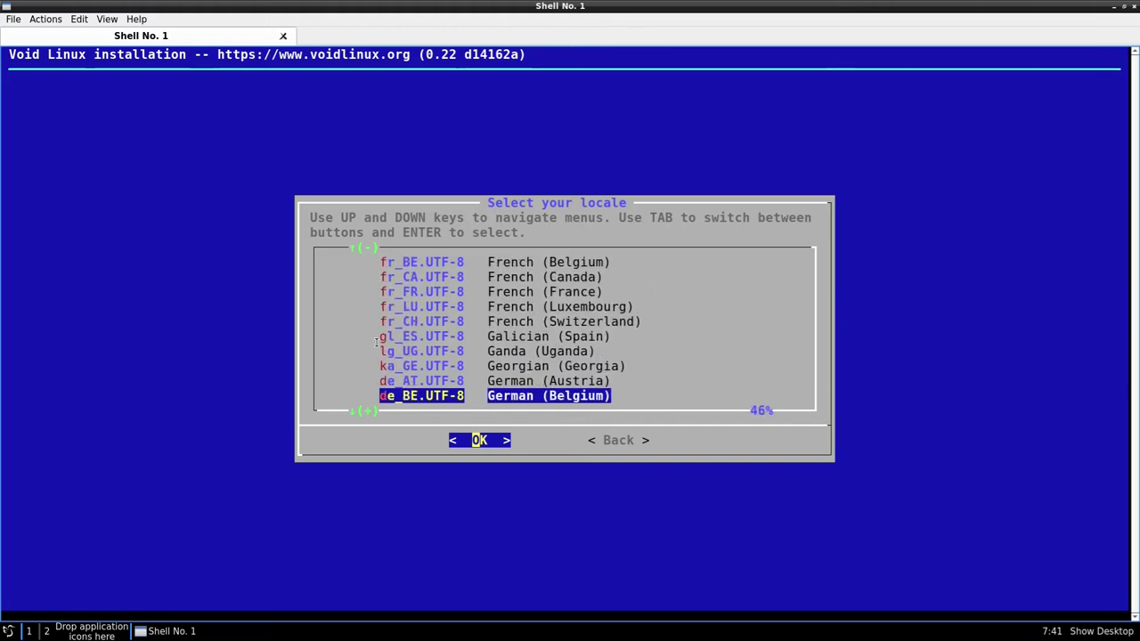
key("Up")
key("Up")
key("Down")
key("Down")
key("Down")
key("Down")
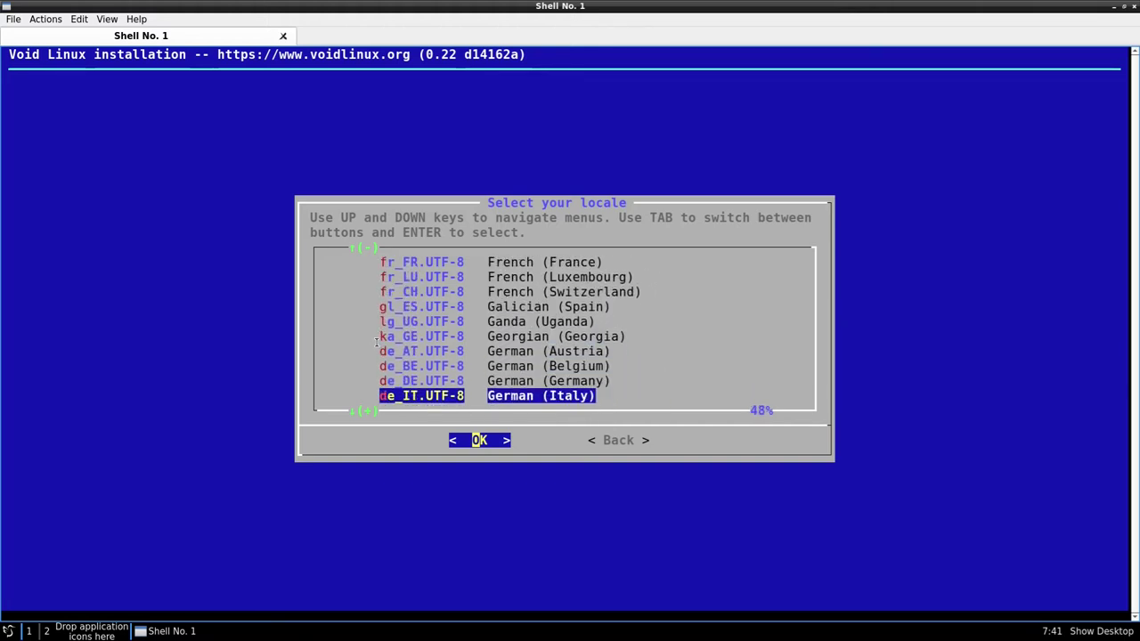
key("Up")
key("Return")
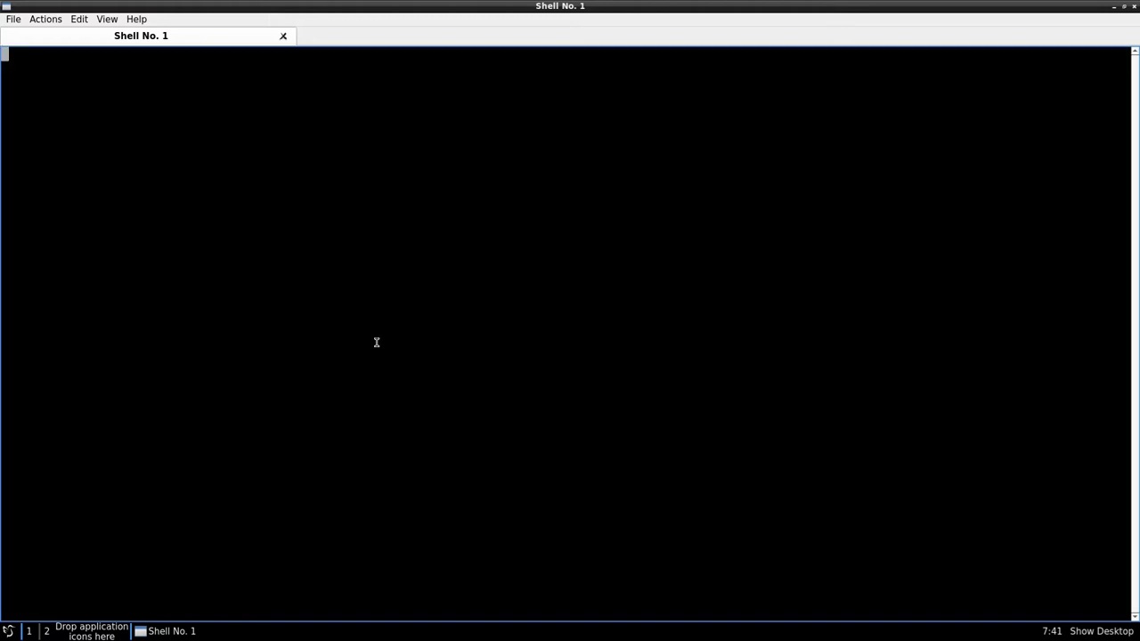
Step: Set the time zone to Europe/Belgrade
key("Return")
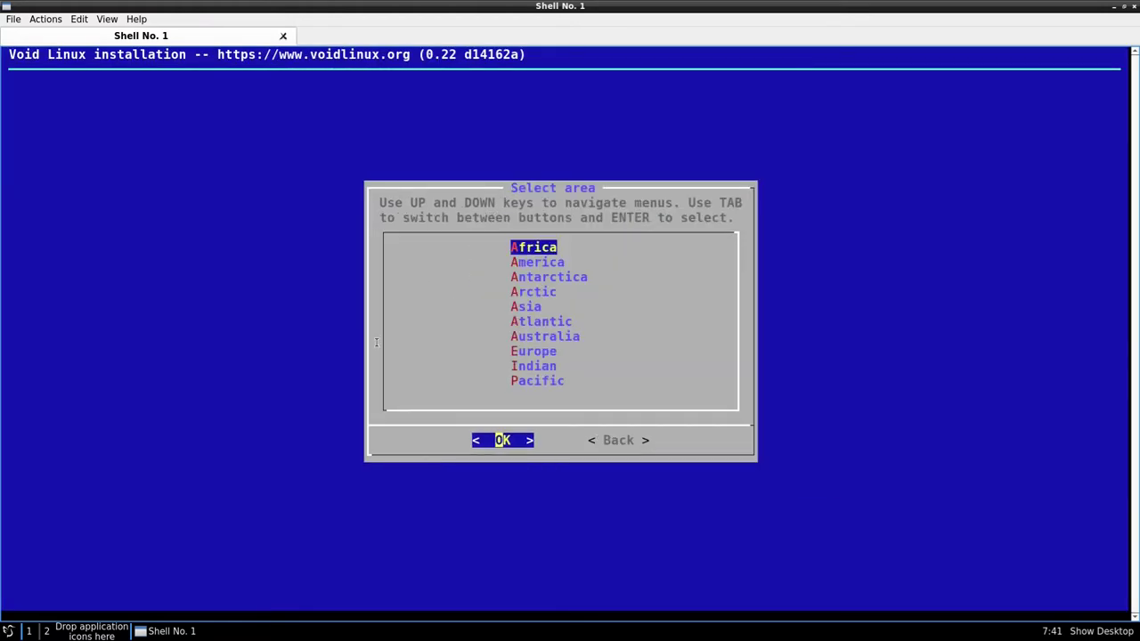
key("Down")
key("Down")
key("Down")
key("Down")
key("Down")
key("Down")
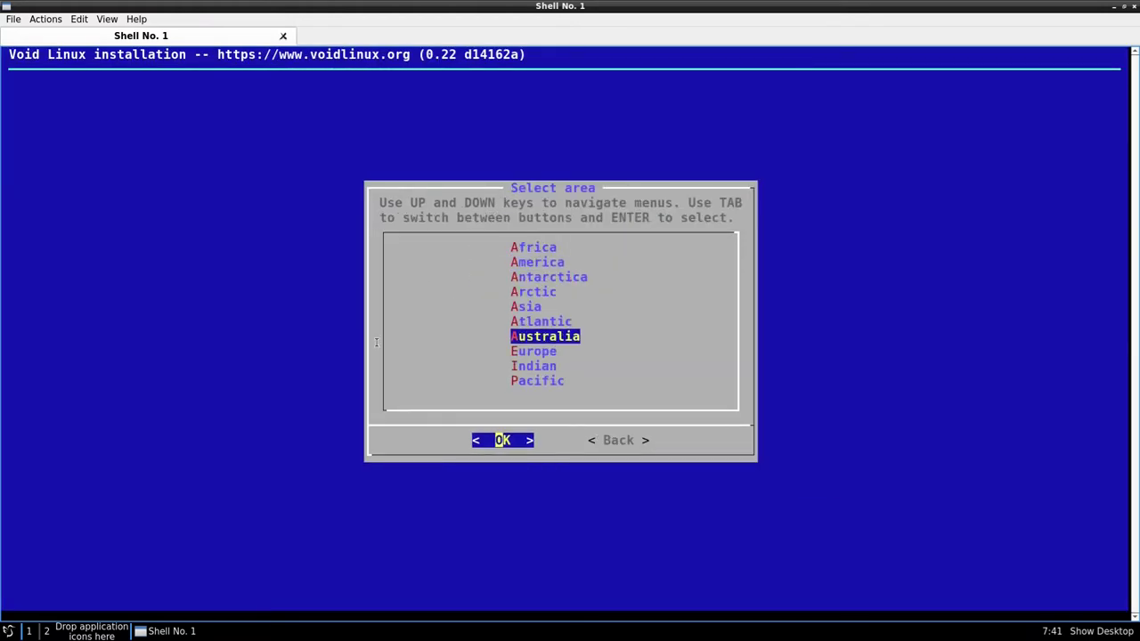
key("Down")
key("Return")
key("b")
key("b")
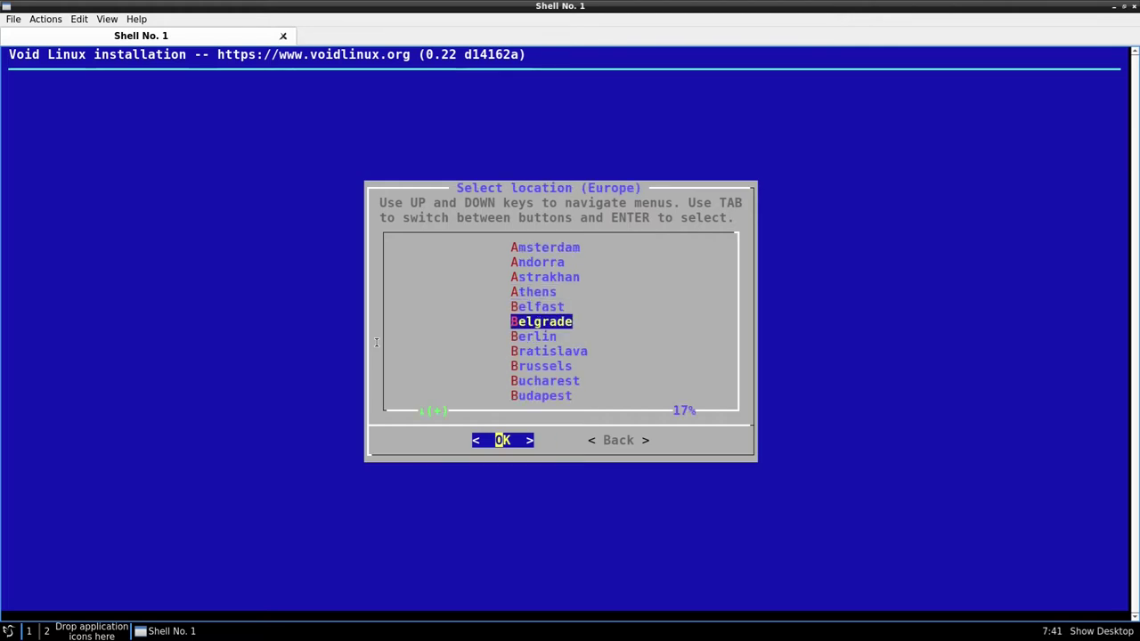
key("Return")
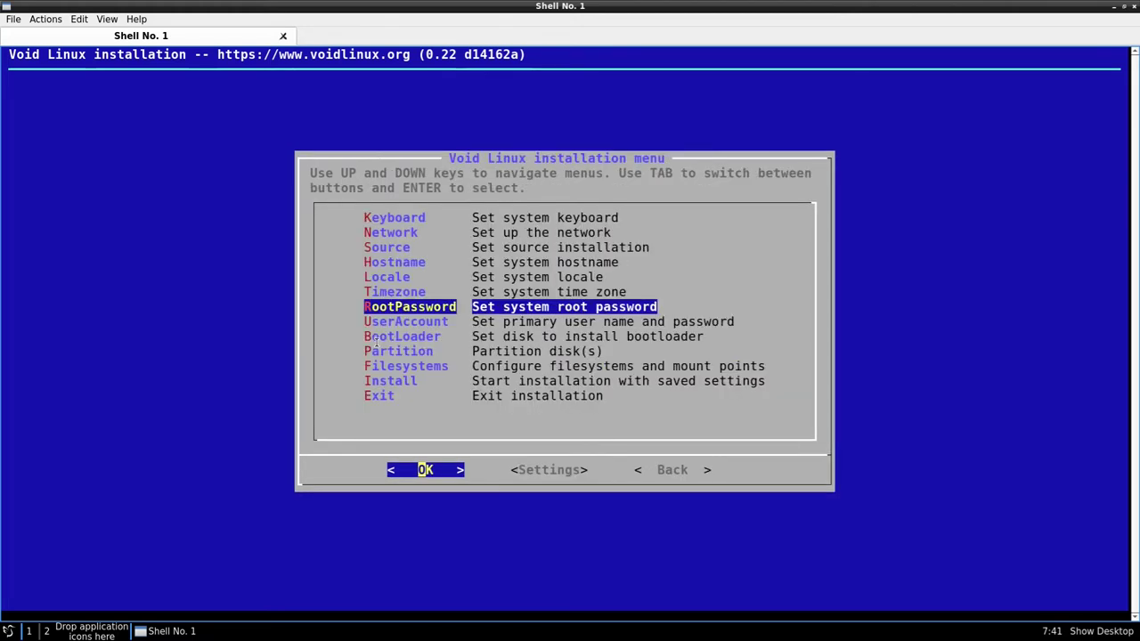
Step: Set the root password, entering it twice
key("Return")
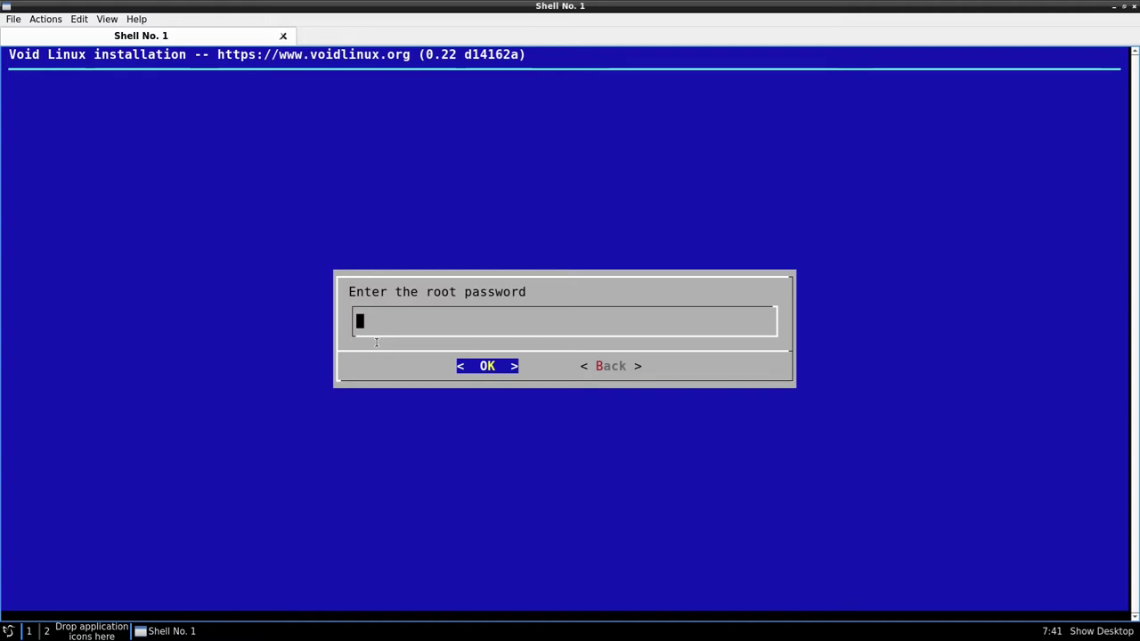
type("***")
key("Return")
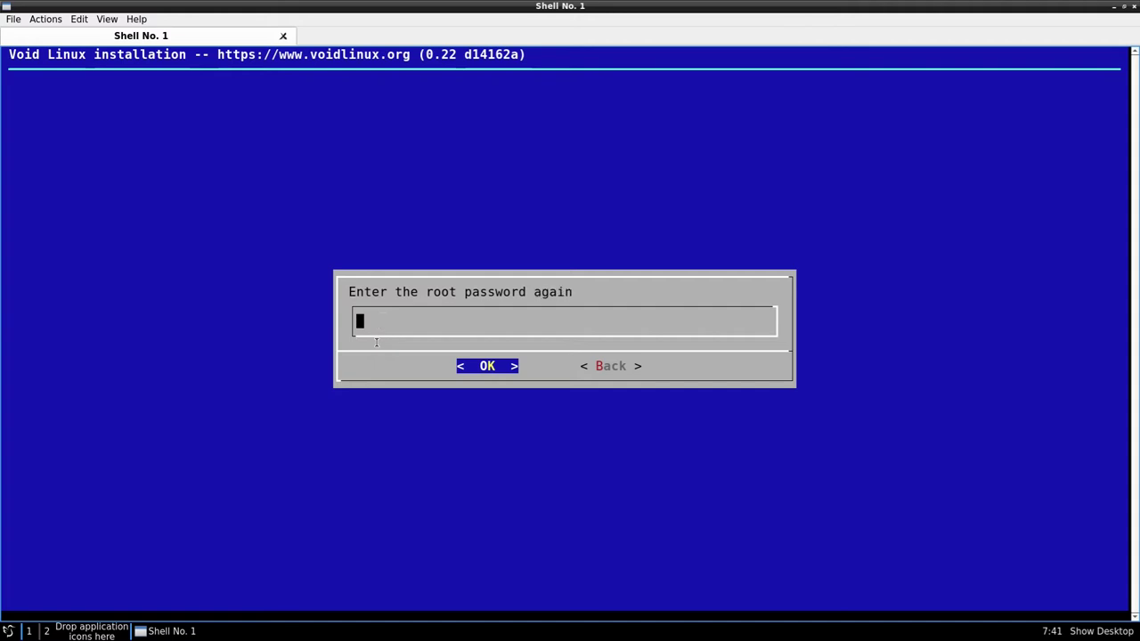
type("***")
key("Return")
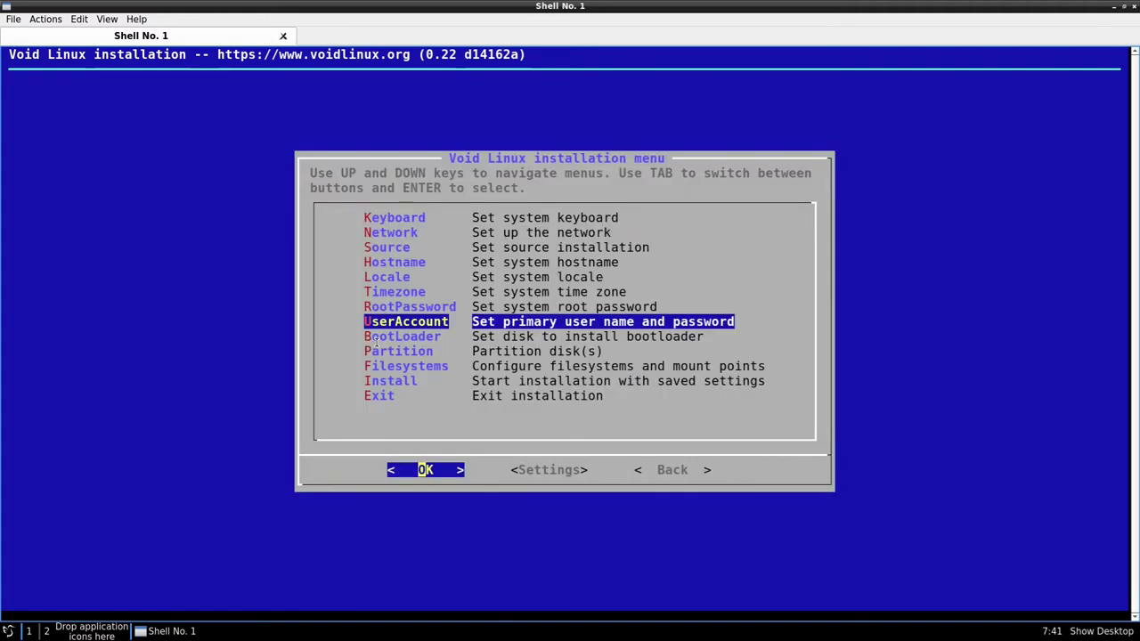
Step: Start the primary user account with login name and user name 'typ'
key("Return")
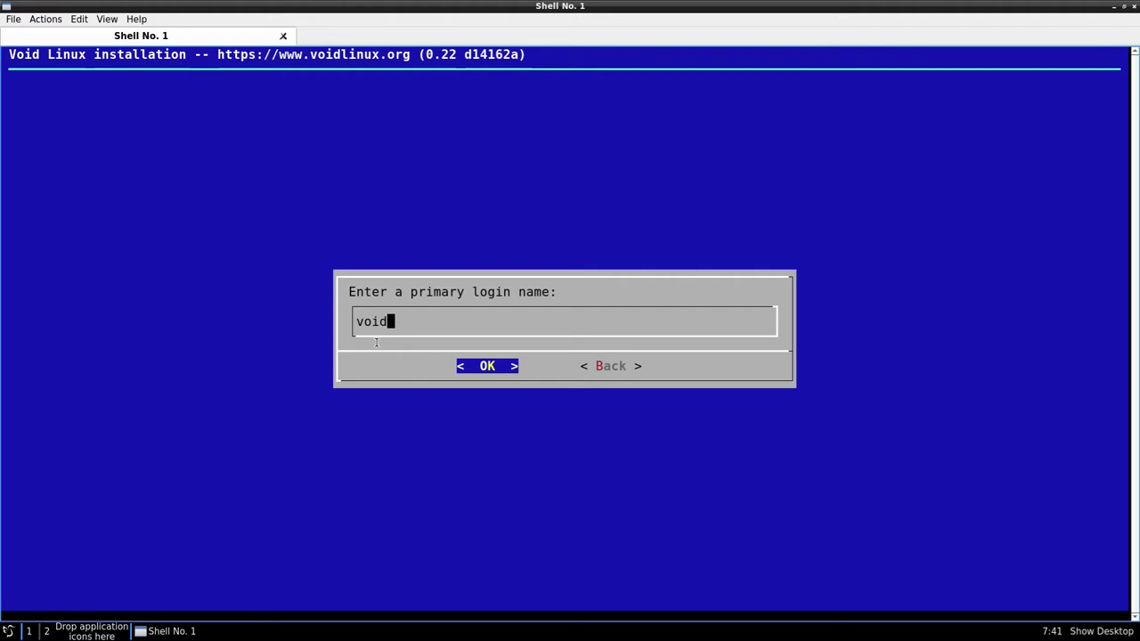
key("BackSpace")
key("BackSpace")
key("BackSpace")
key("BackSpace")
type("typ")
key("Return")
key("BackSpace")
key("BackSpace")
key("BackSpace")
key("BackSpace")
key("BackSpace")
key("BackSpace")
key("BackSpace")
key("BackSpace")
key("BackSpace")
type("t")
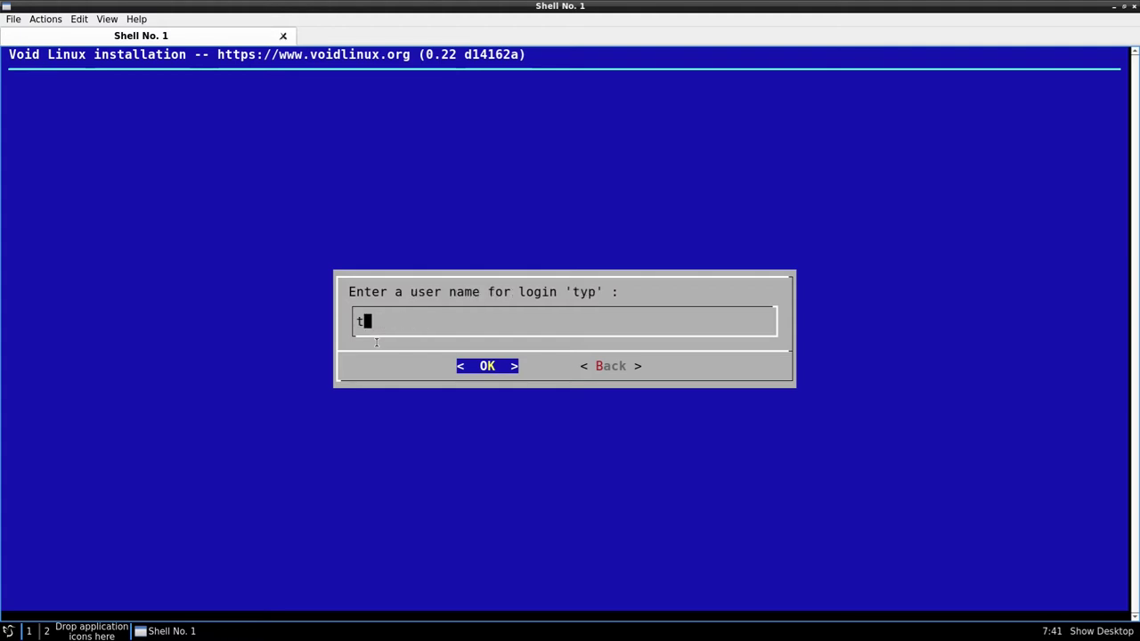
type("yp")
key("Return")
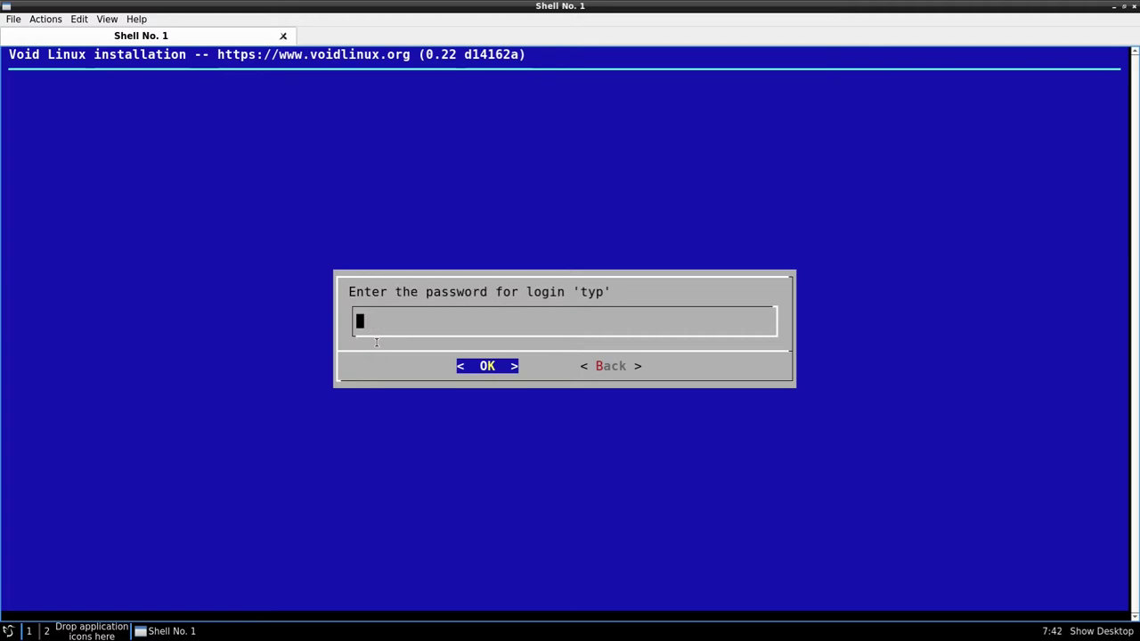
Step: Enter the user's password twice and accept the default group memberships
key("Return")
key("Return")
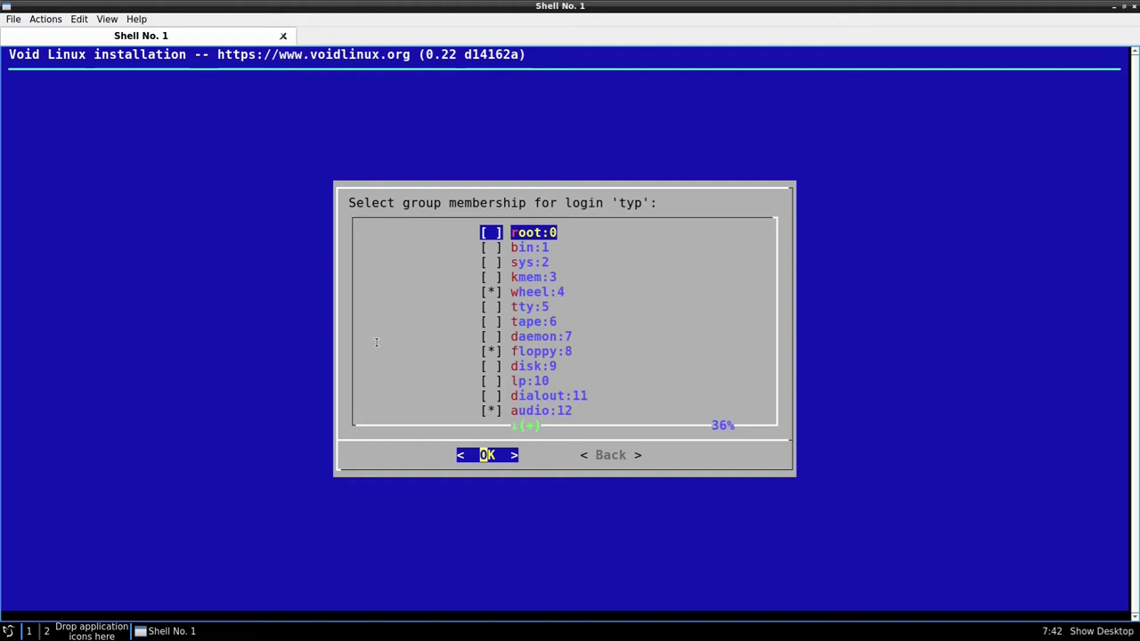
key("Down")
key("Down")
key("Down")
key("Down")
key("End")
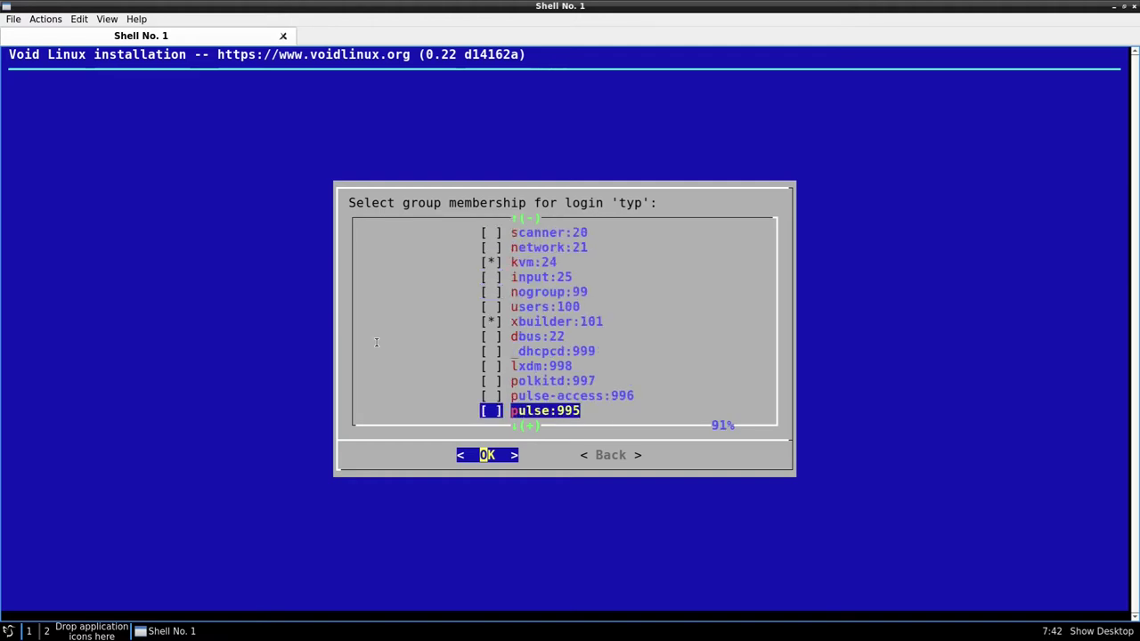
key("Return")
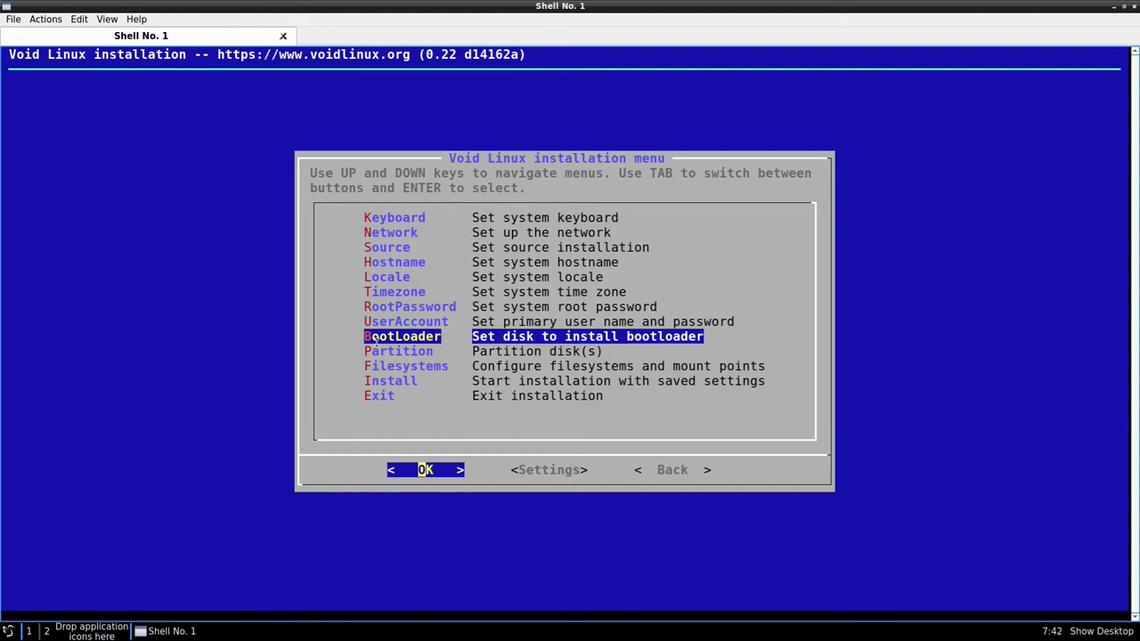
Step: Install the bootloader on /dev/sda using a graphical terminal
key("Return")
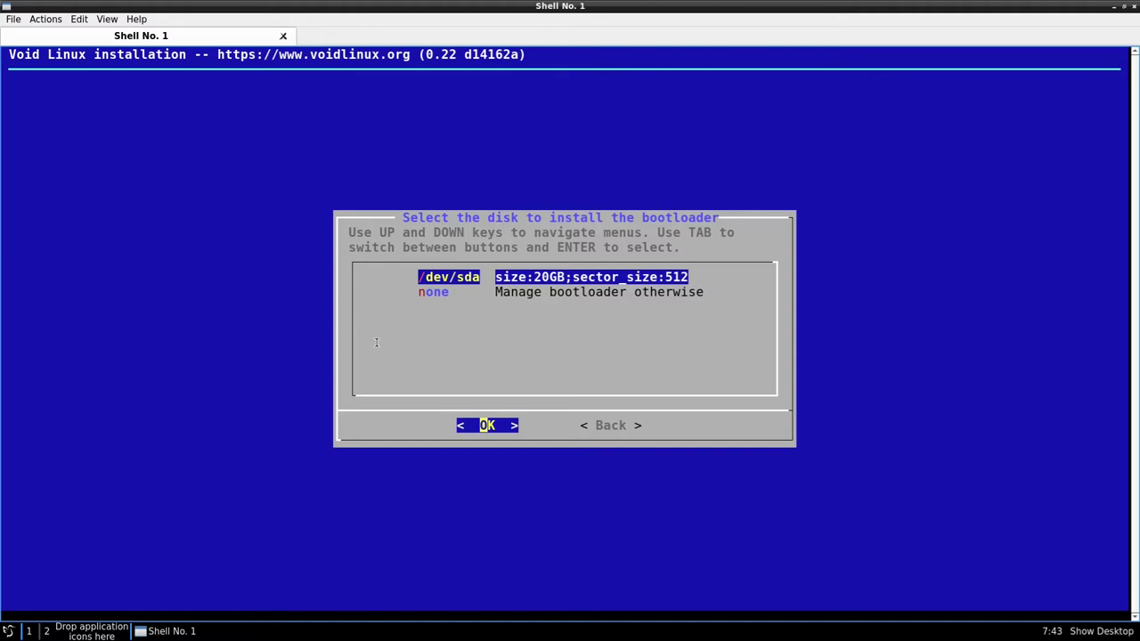
key("Return")
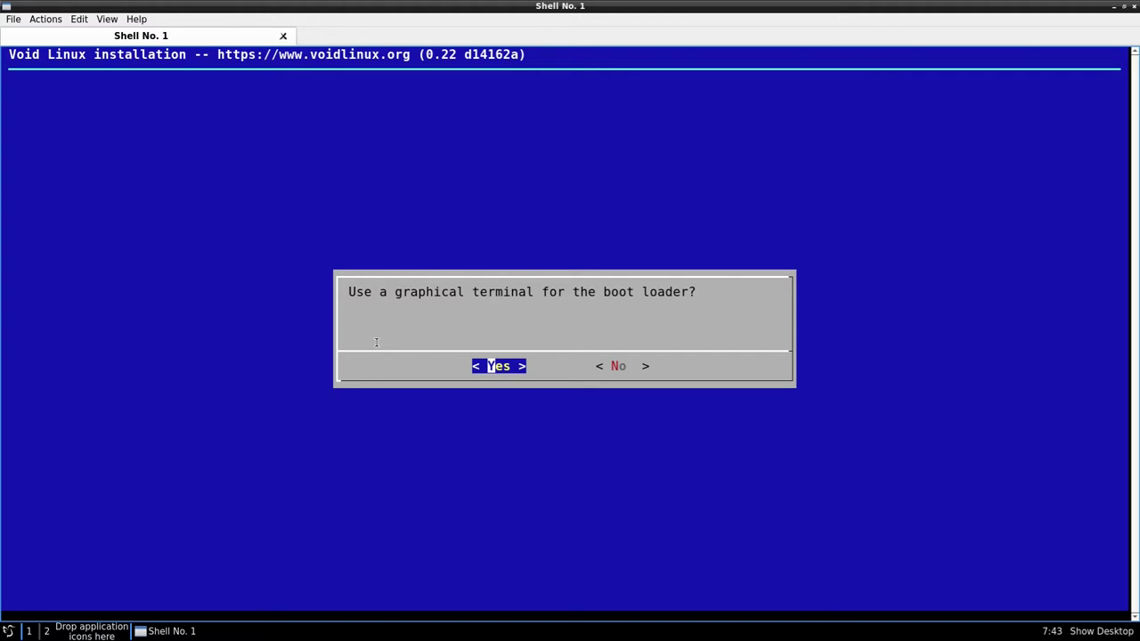
key("Return")
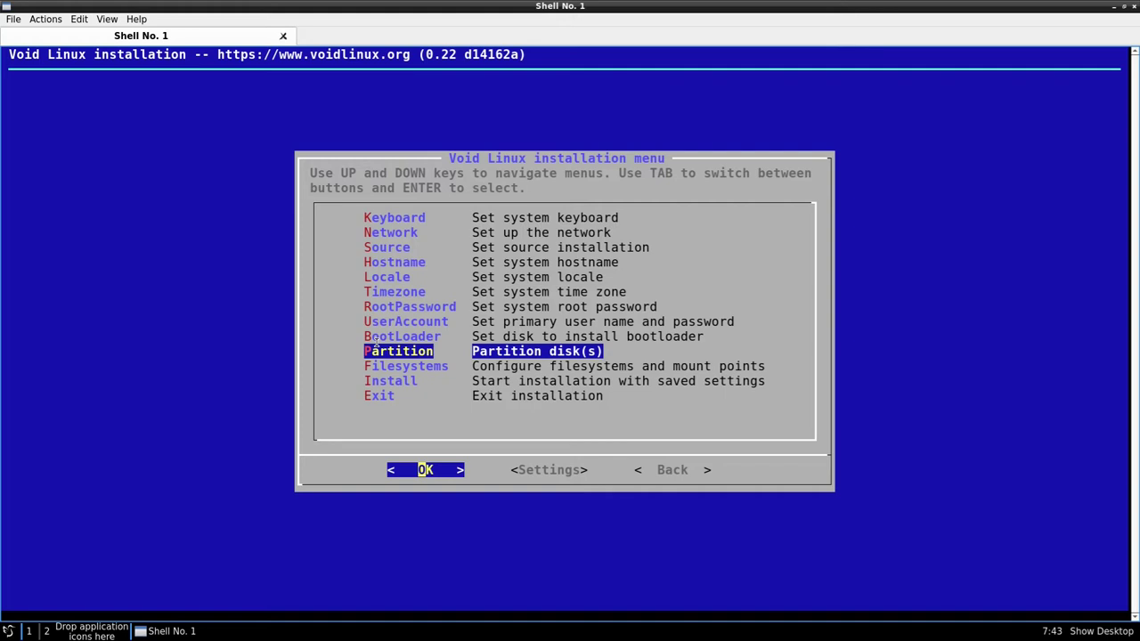
Step: Partition /dev/sda with fdisk
key("Return")
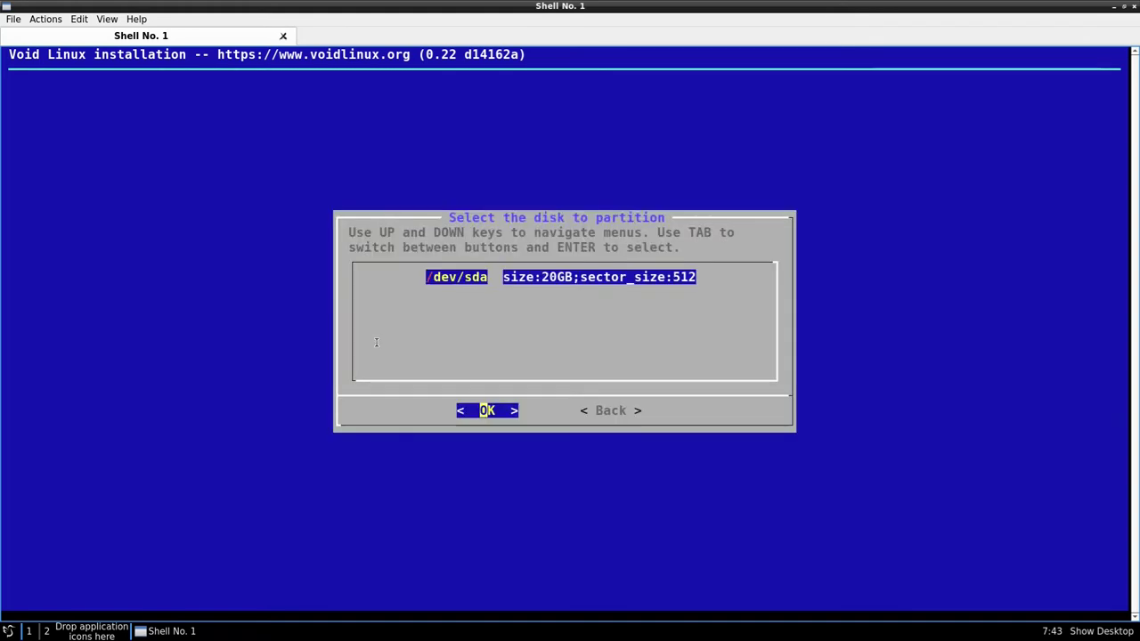
key("Return")
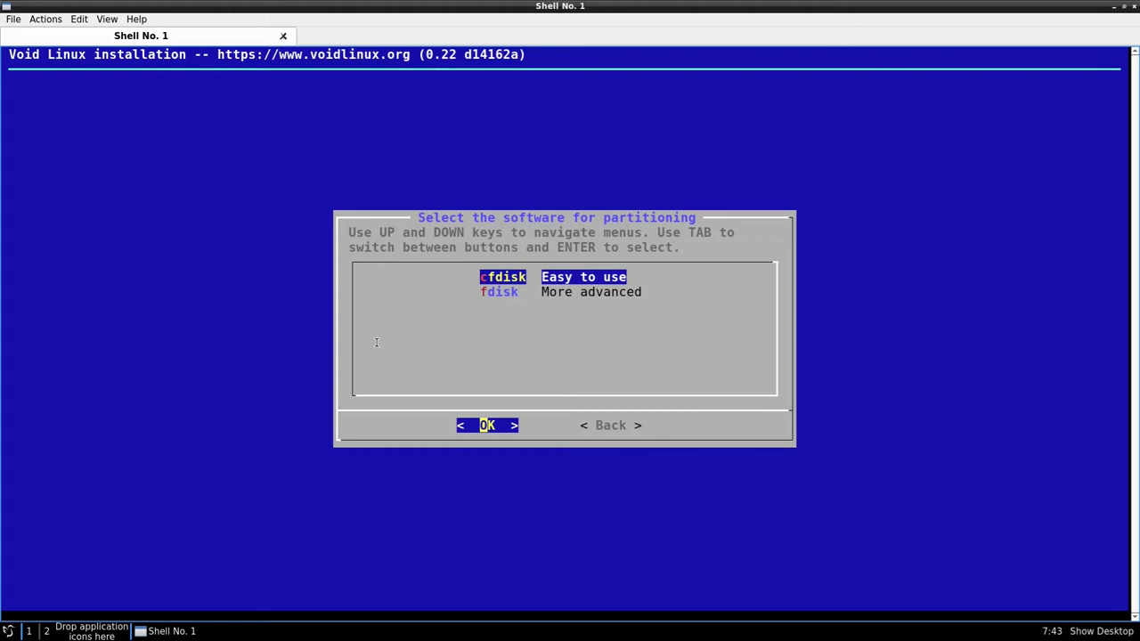
key("Return")
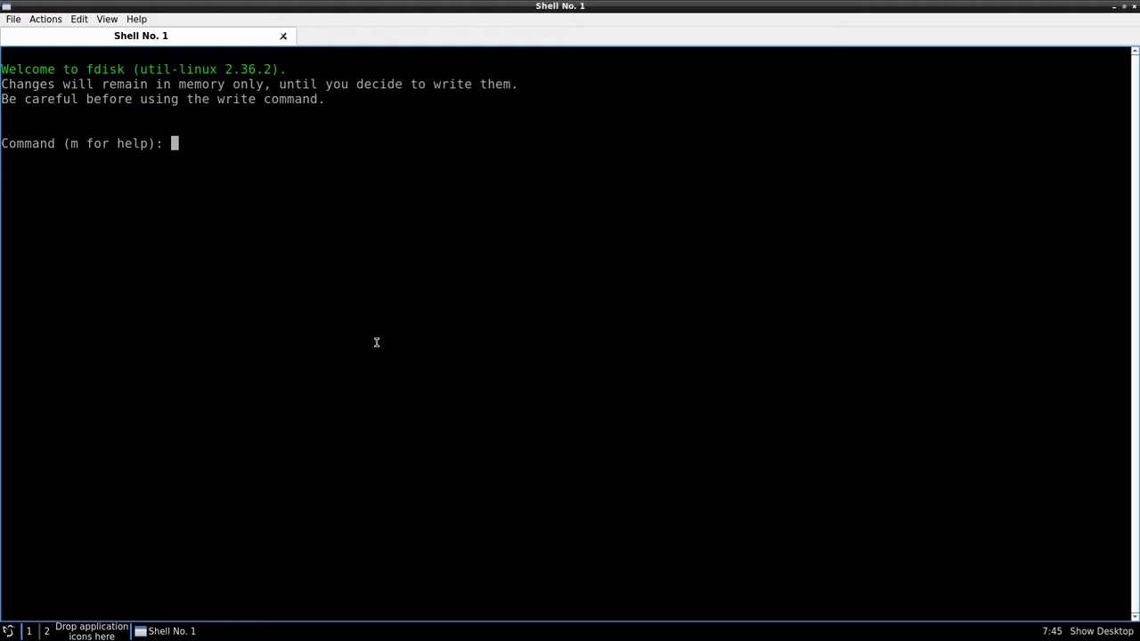
Step: List fdisk's commands and create a new empty DOS partition table
type("m")
key("Return")
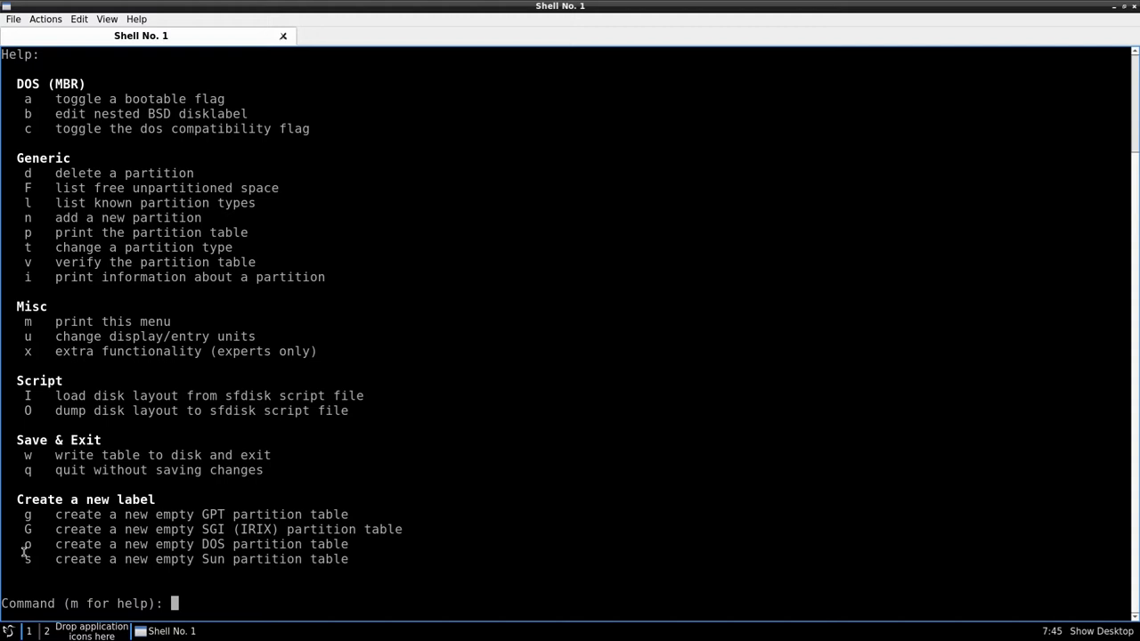
left_click_drag(50, 542, 343, 544)
left_click(303, 553)
type("o")
key("Return")
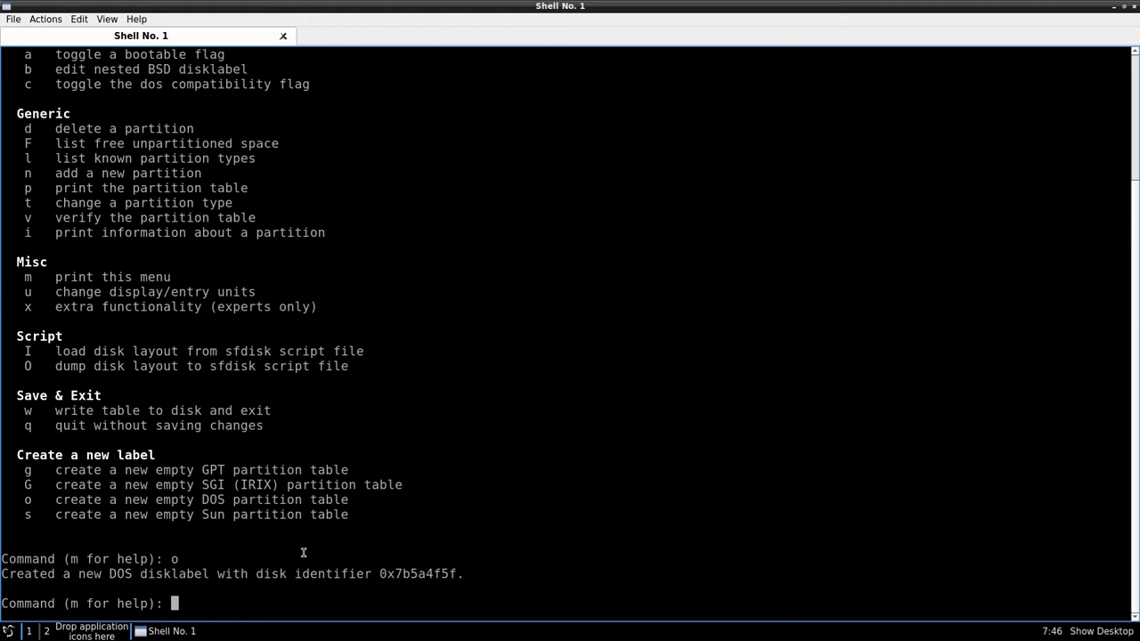
Step: Create primary partition 1 from sector 2048 filling the disk, removing the swap signature
type("n")
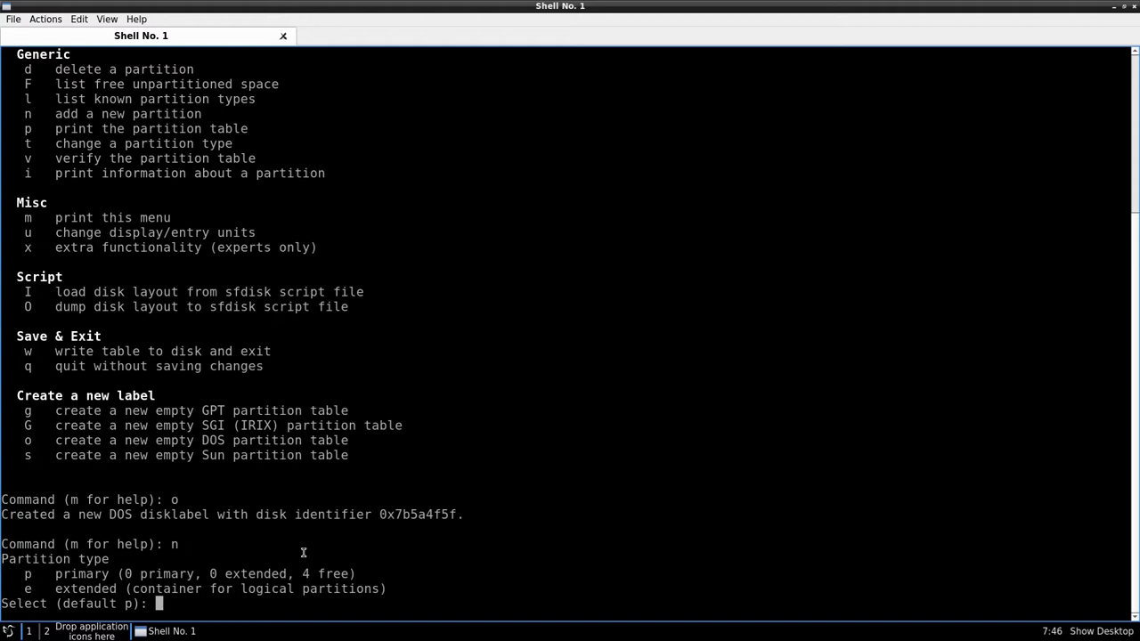
type("p")
key("Return")
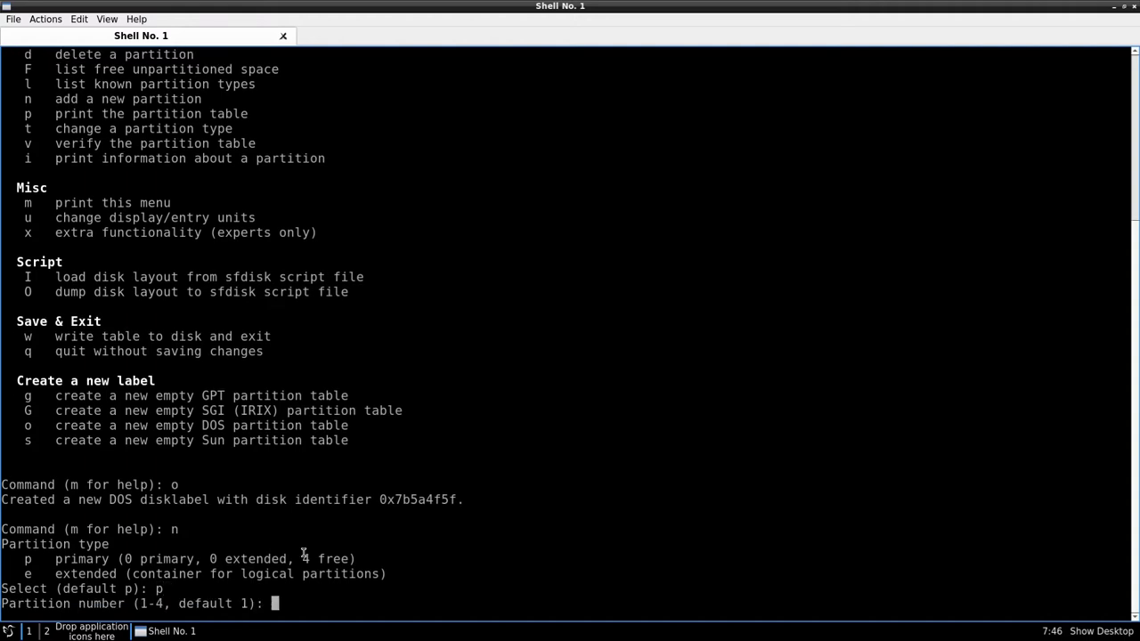
key("Return")
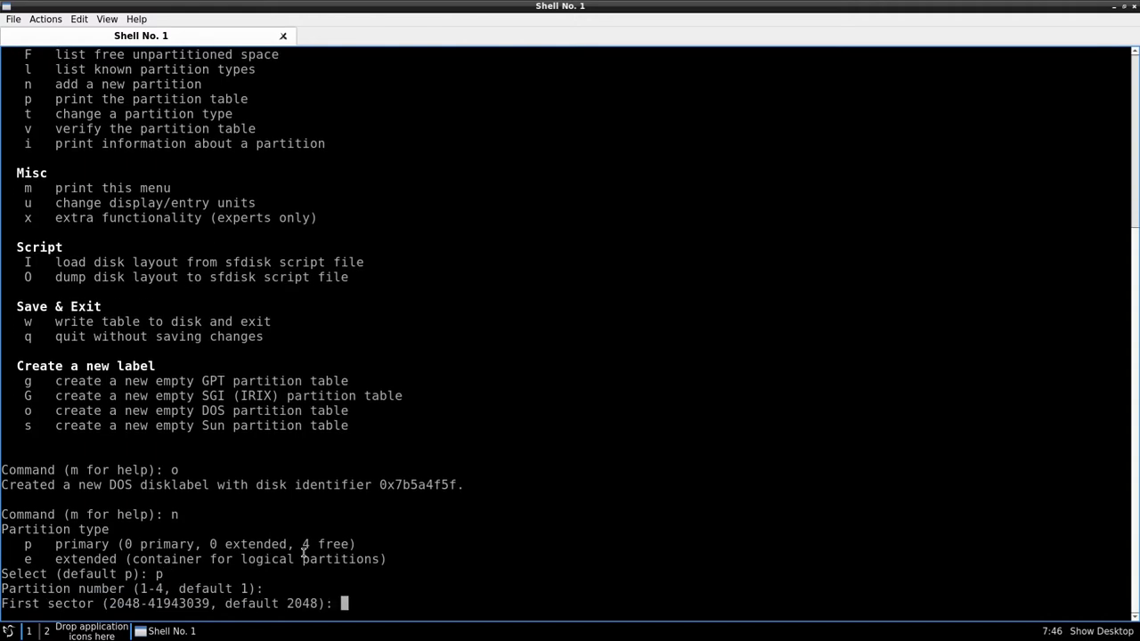
key("Return")
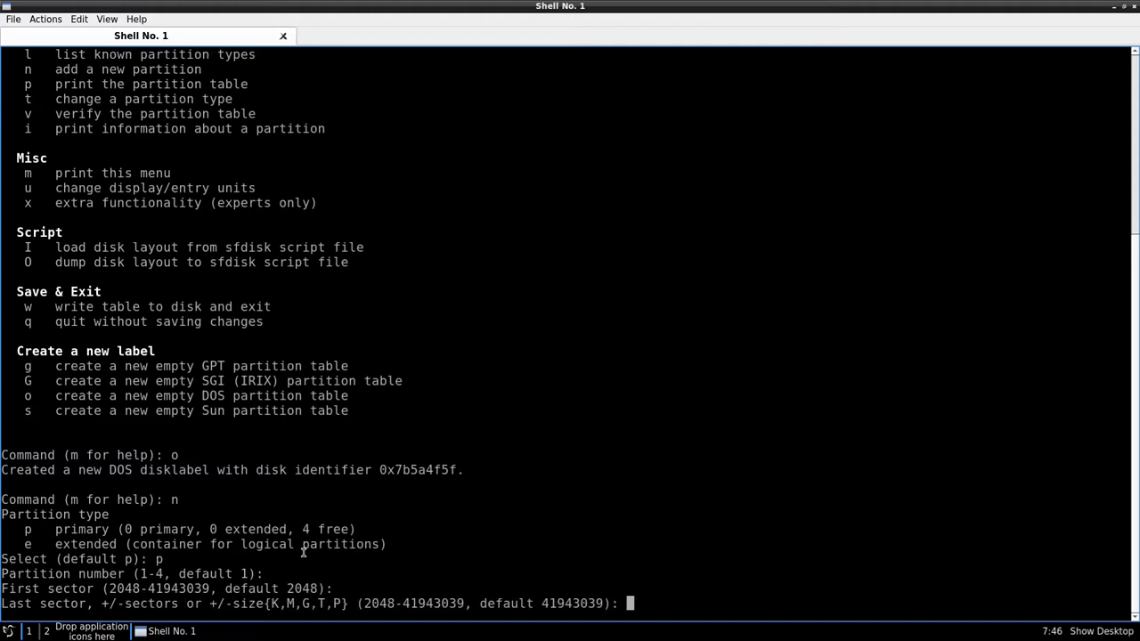
key("Return")
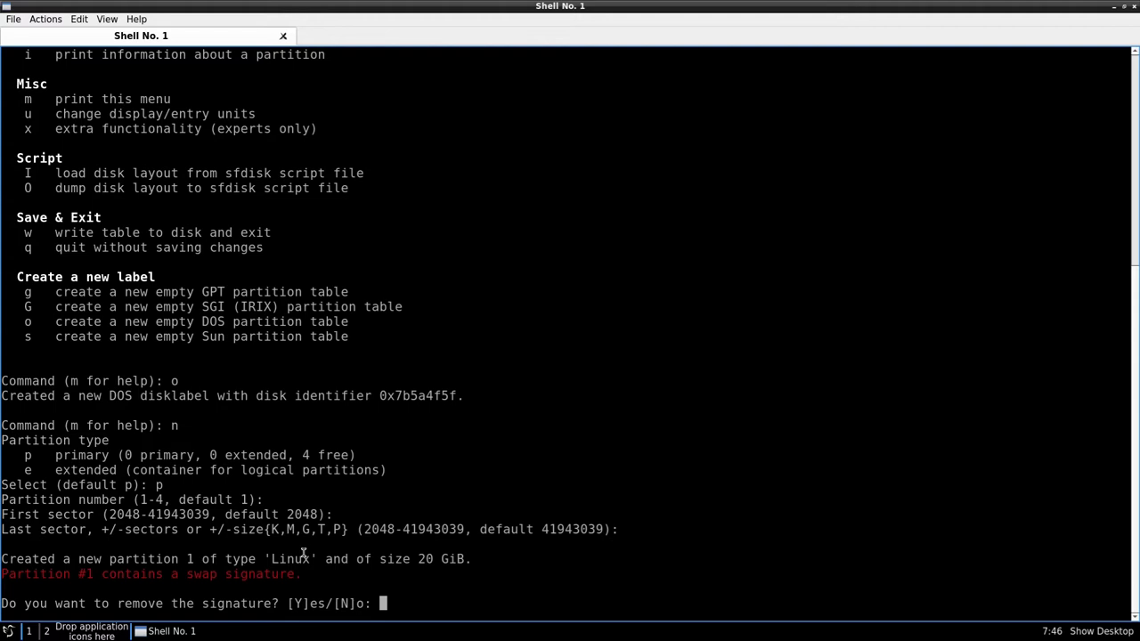
type("Y")
key("Return")
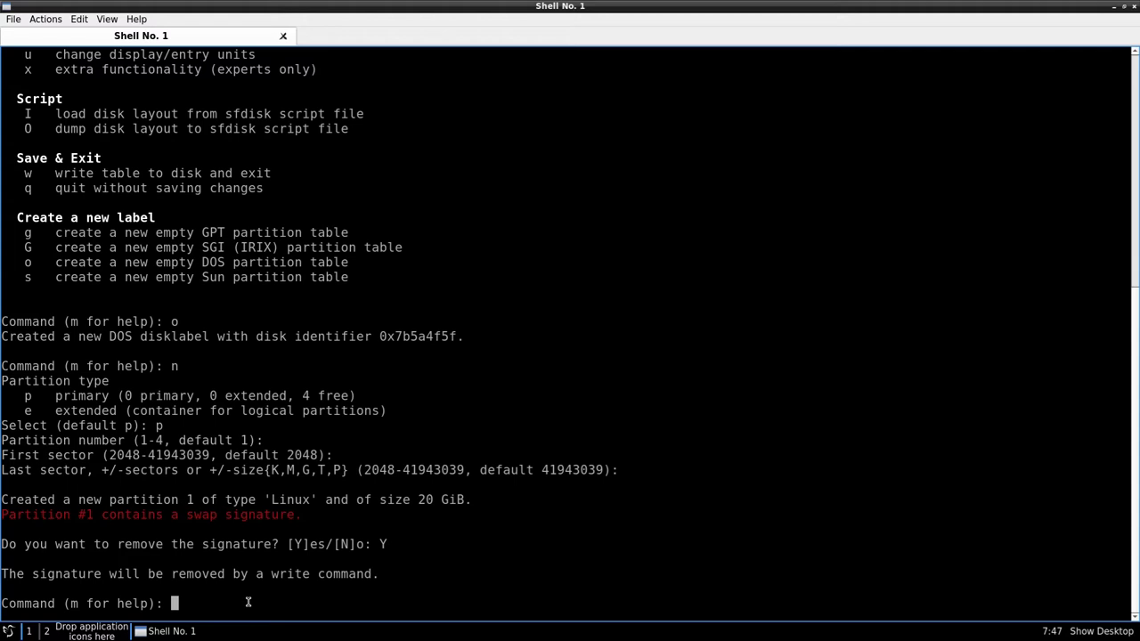
Step: Show the command list again and write the partition table to disk
type("m")
key("Return")
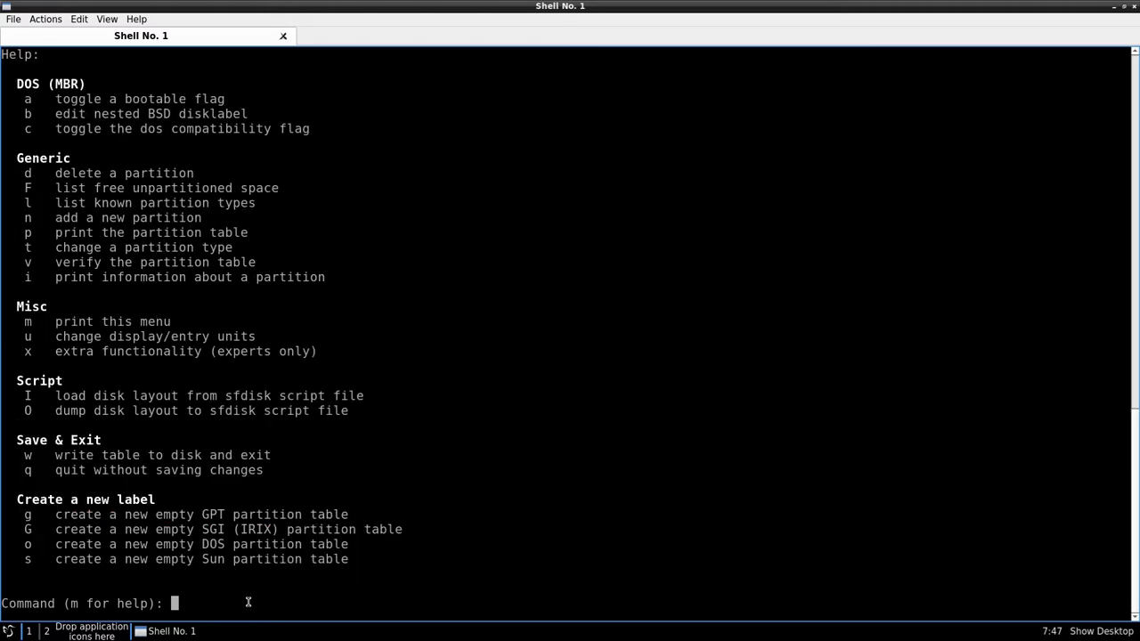
type("w")
key("Return")
key("Return")
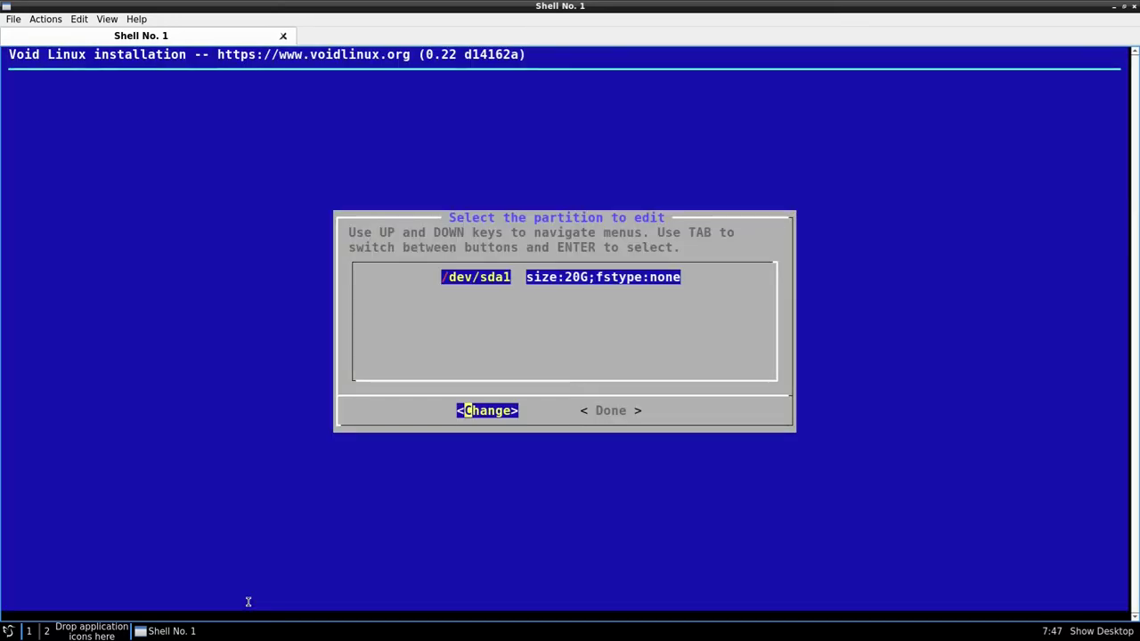
Step: Choose ext4 as the filesystem type for /dev/sda1
key("Return")
key("Down")
key("Right")
key("Down")
key("Down")
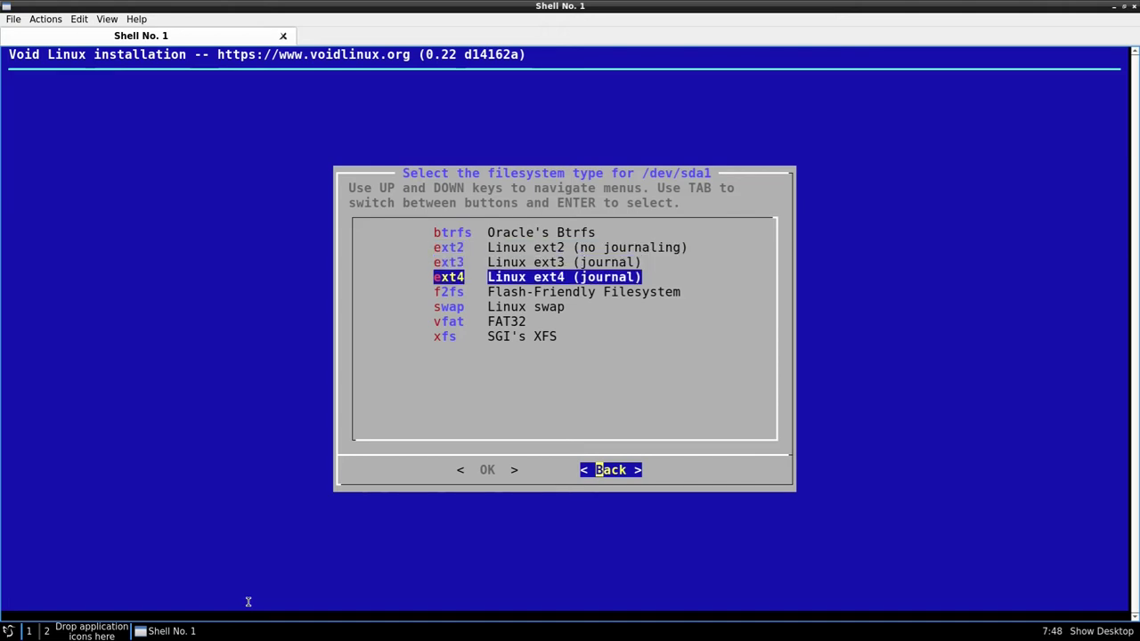
key("Up")
key("Up")
key("Down")
key("Up")
key("Up")
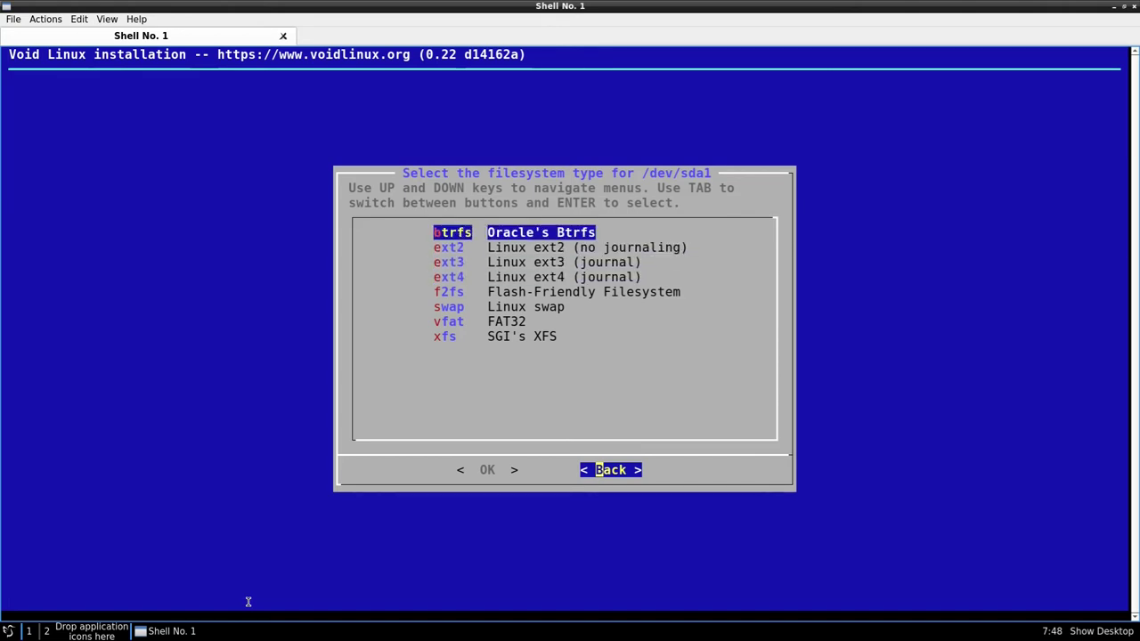
key("Down")
key("Down")
key("Down")
key("Up")
key("Down")
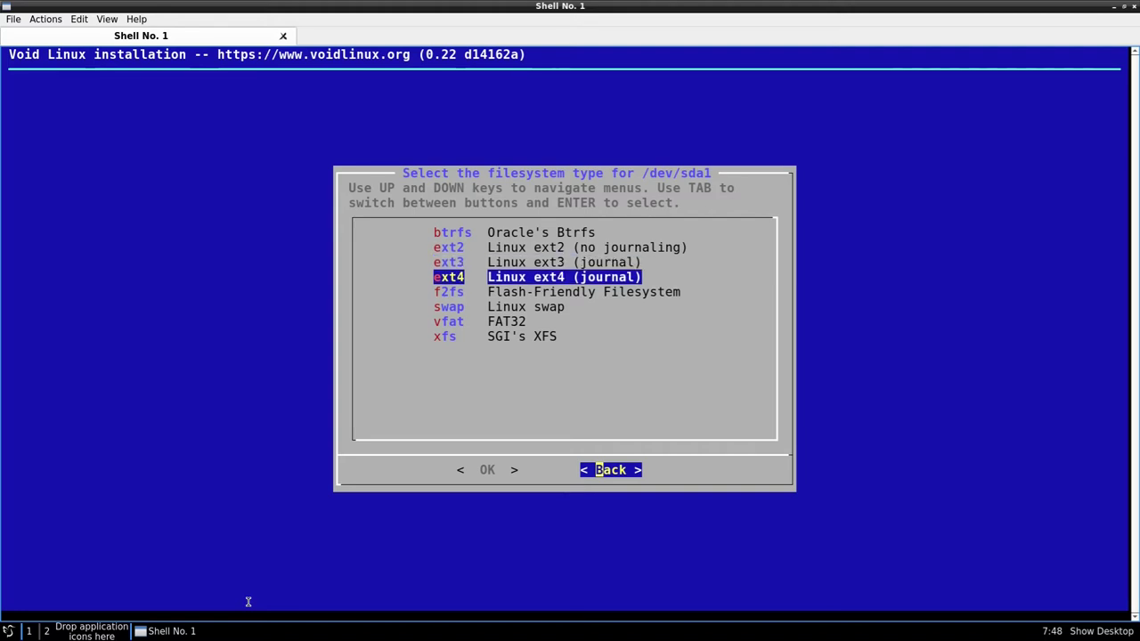
key("Return")
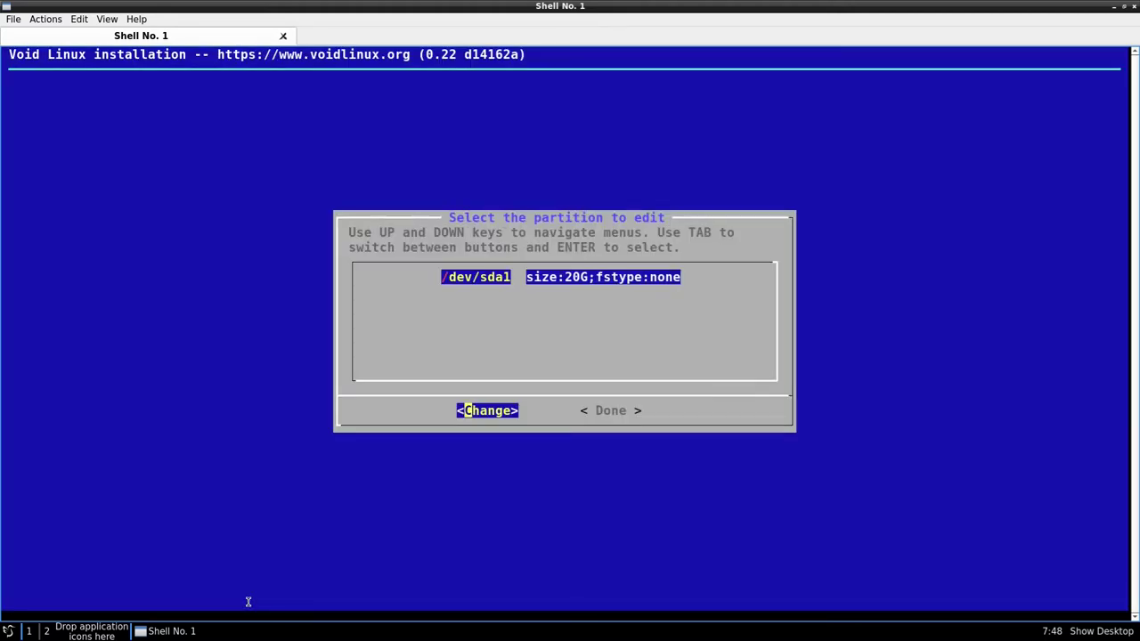
Step: Mount /dev/sda1 at /, confirm creating the new filesystem, and finish partition edits
key("Return")
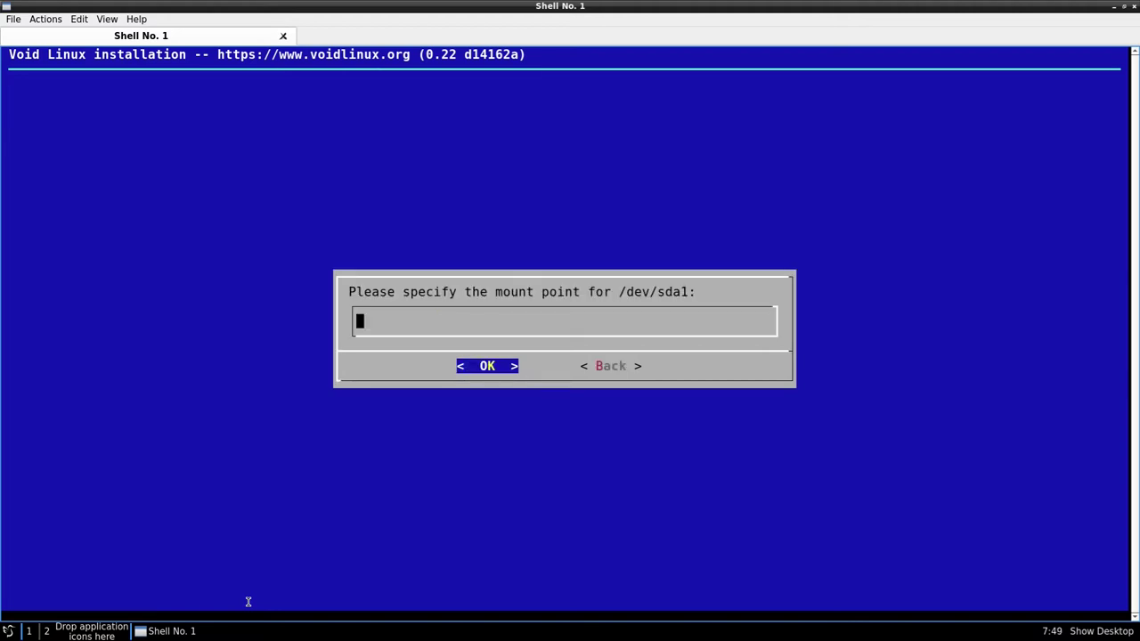
type("/")
key("Return")
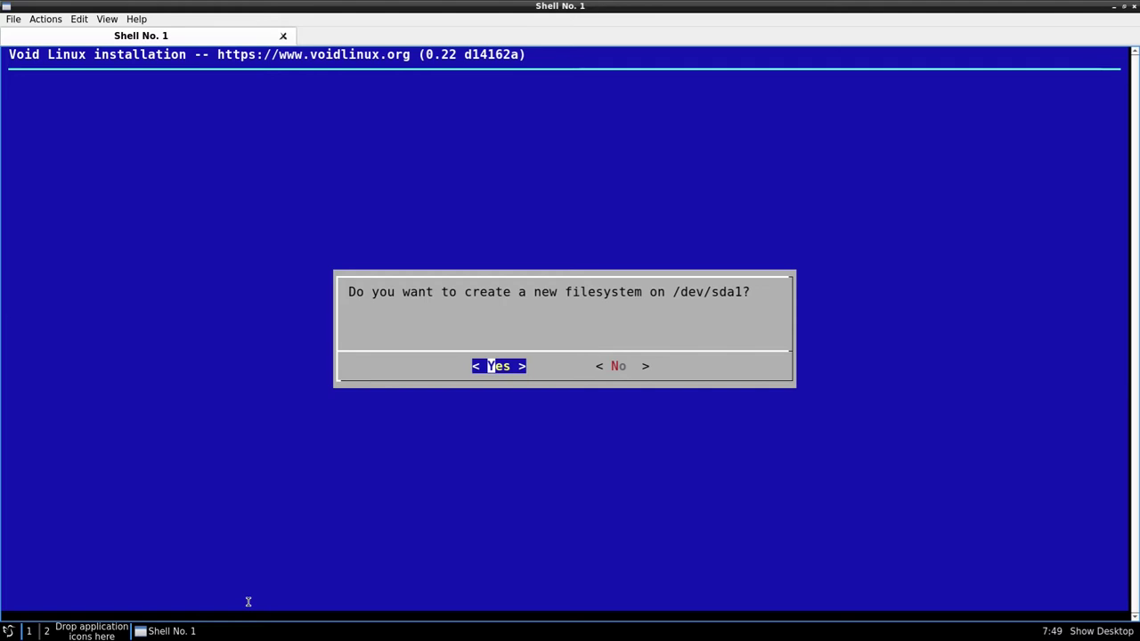
key("Return")
key("Tab")
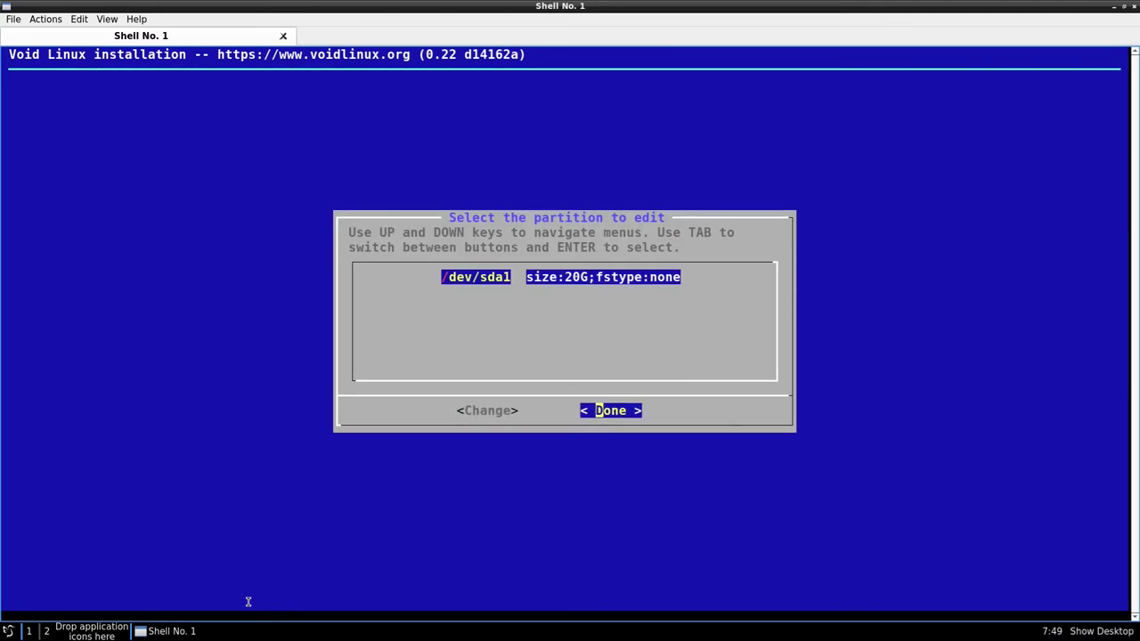
key("Return")
Step: Run the install with the saved settings and confirm formatting until all 63821 files are copied
key("Down")
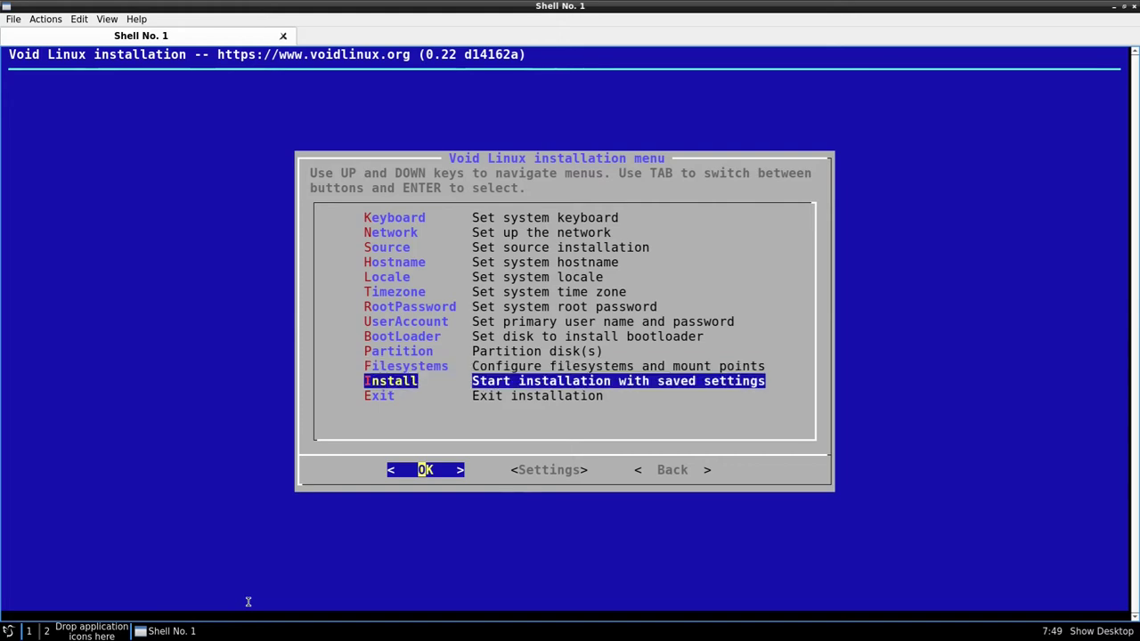
key("Return")
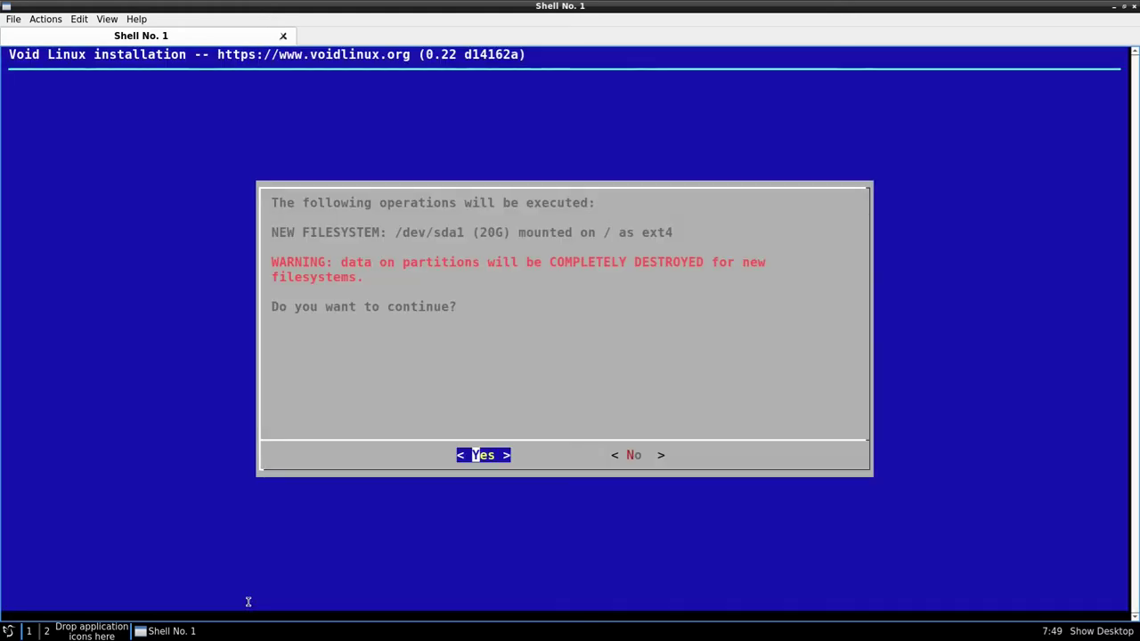
key("Right")
key("Left")
key("Return")
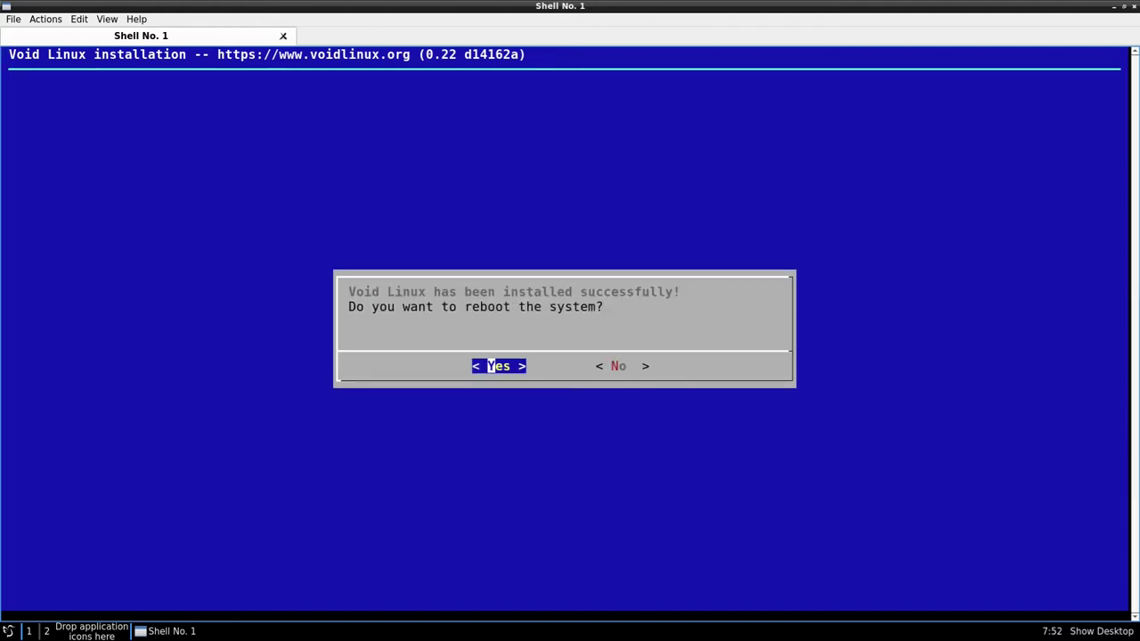
key("Right")
key("Left")
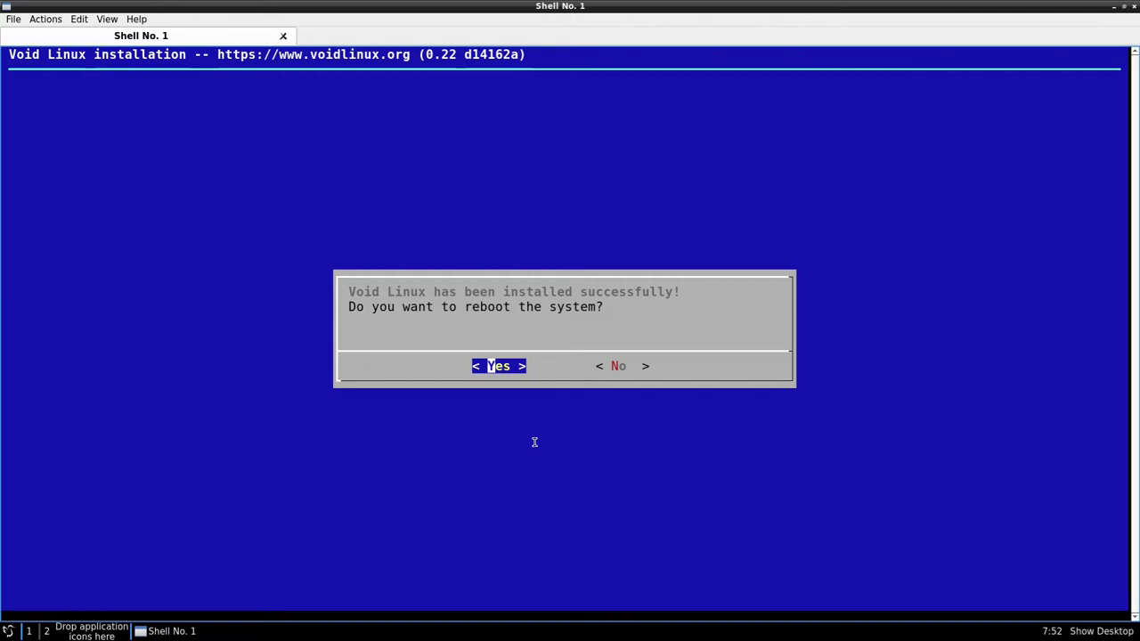
Step: Reboot the VM and boot the Void GNU/Linux entry from the GRUB menu
key("Right")
key("Return")
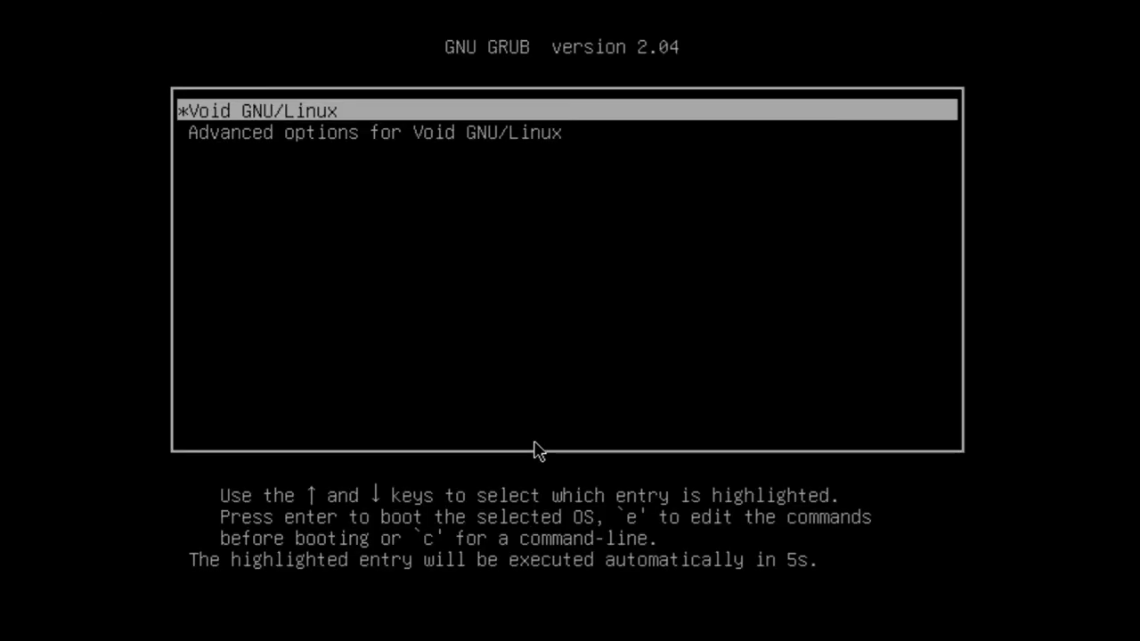
key("Down")
key("Up")
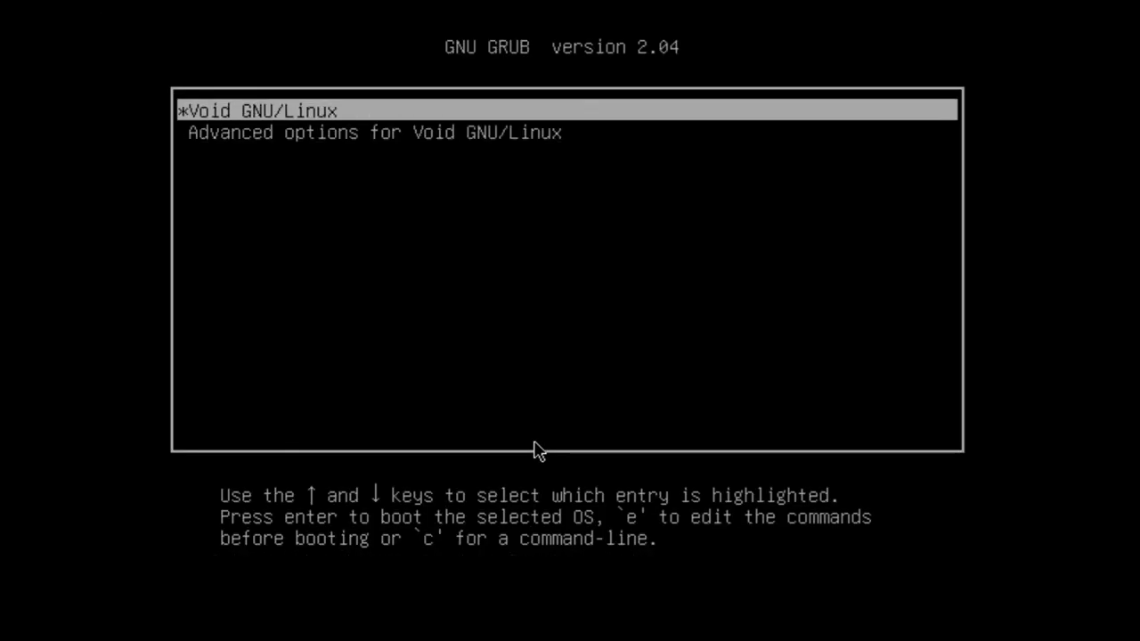
key("Return")
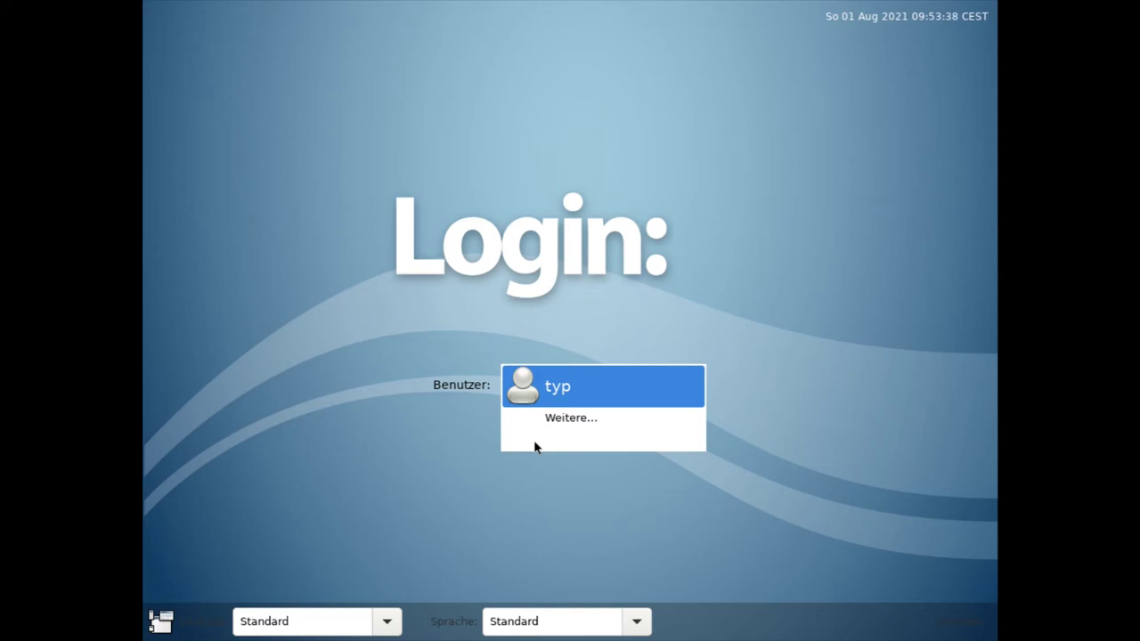
Step: Log in at the LXDM screen with the user account and its password
key("Return")
key("Return")
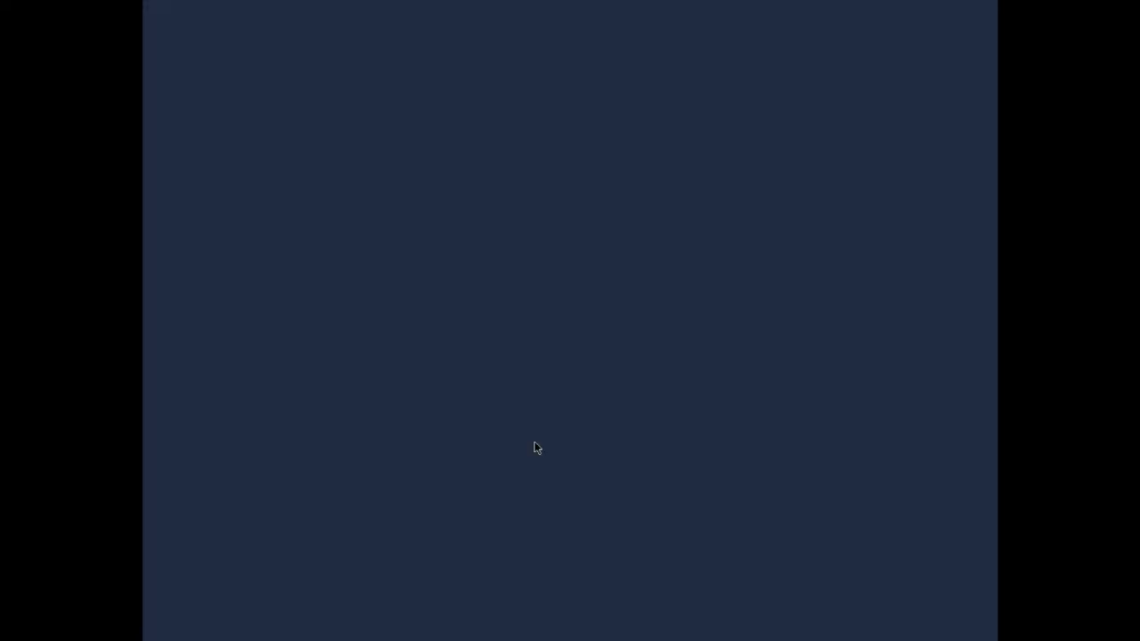
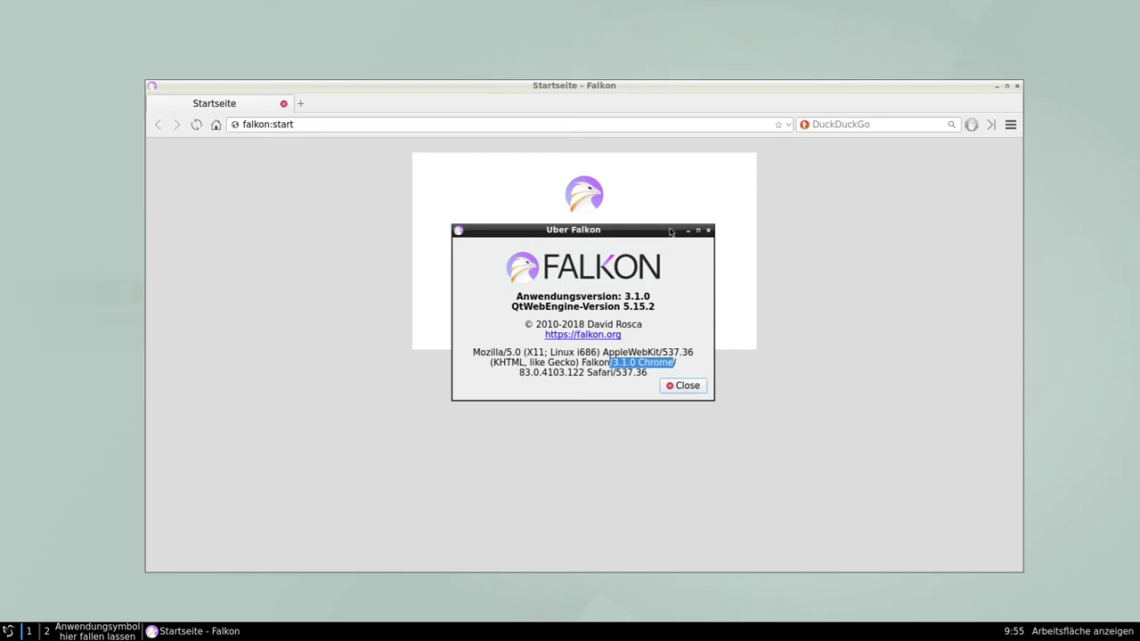
Step: Close the About dialog and Falkon, then launch QTerminal from Systemwerkzeuge
left_click(683, 386)
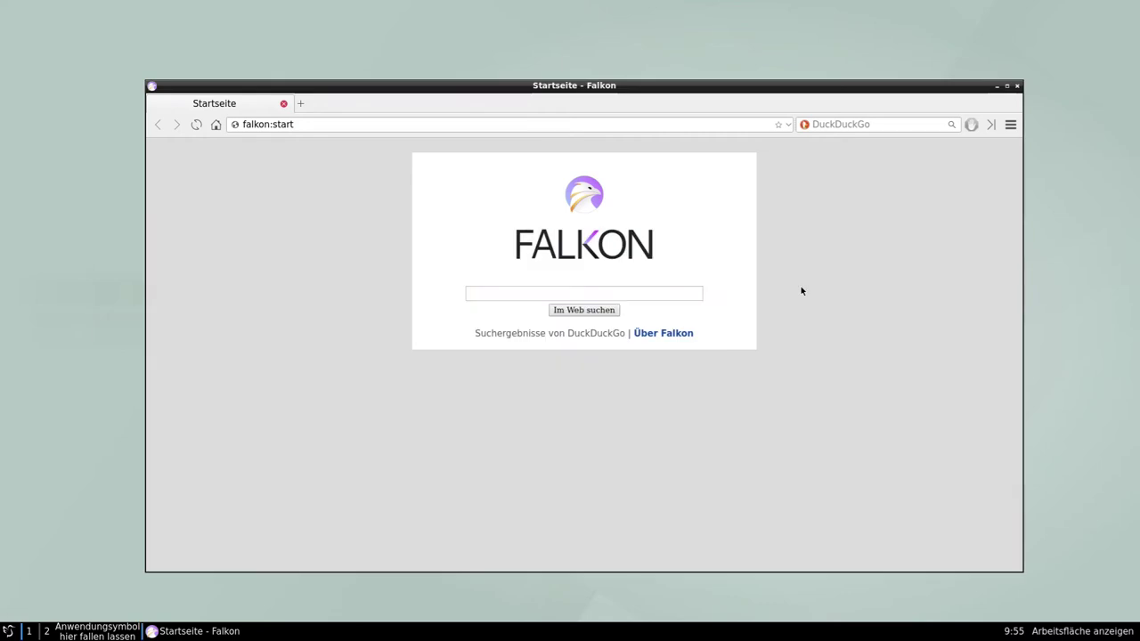
left_click(1018, 88)
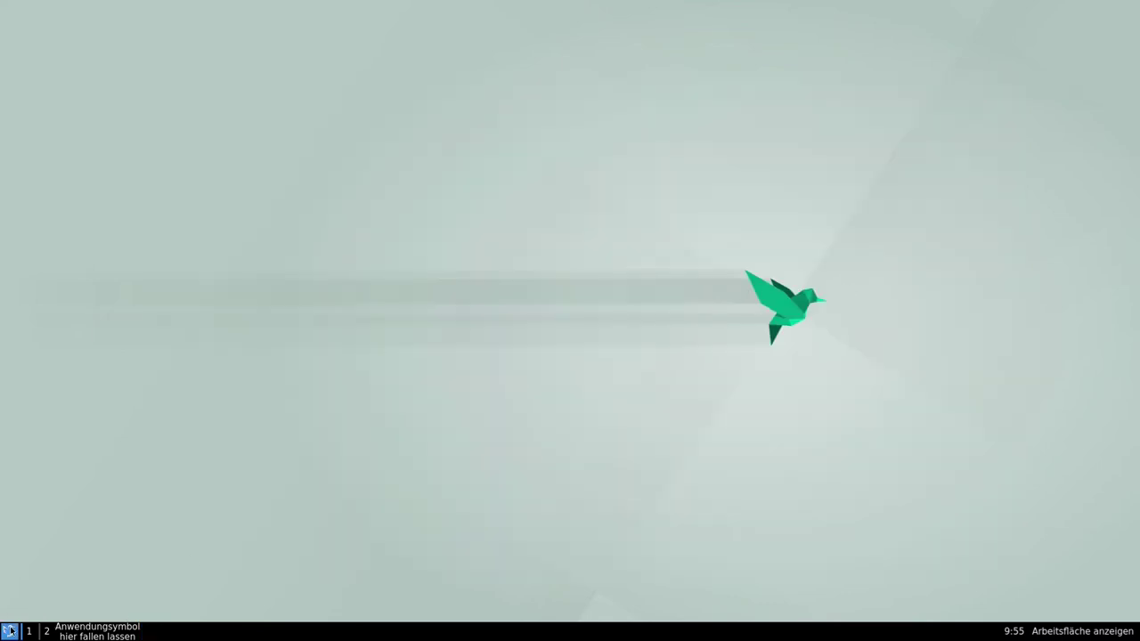
left_click(10, 631)
mouse_move(71, 545)
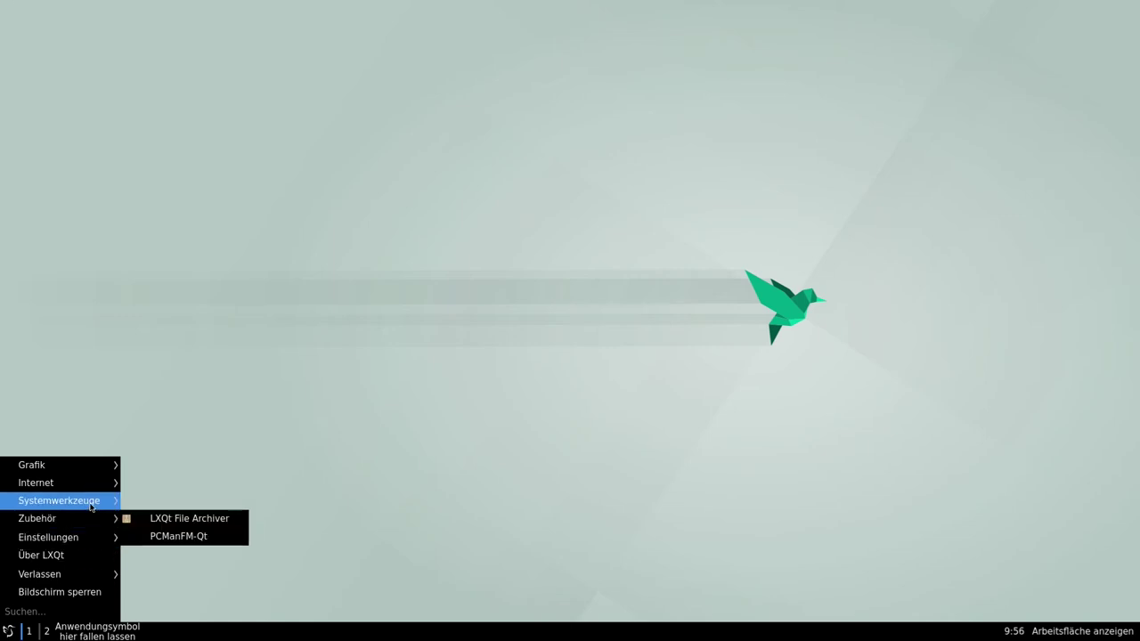
mouse_move(93, 504)
left_click(152, 501)
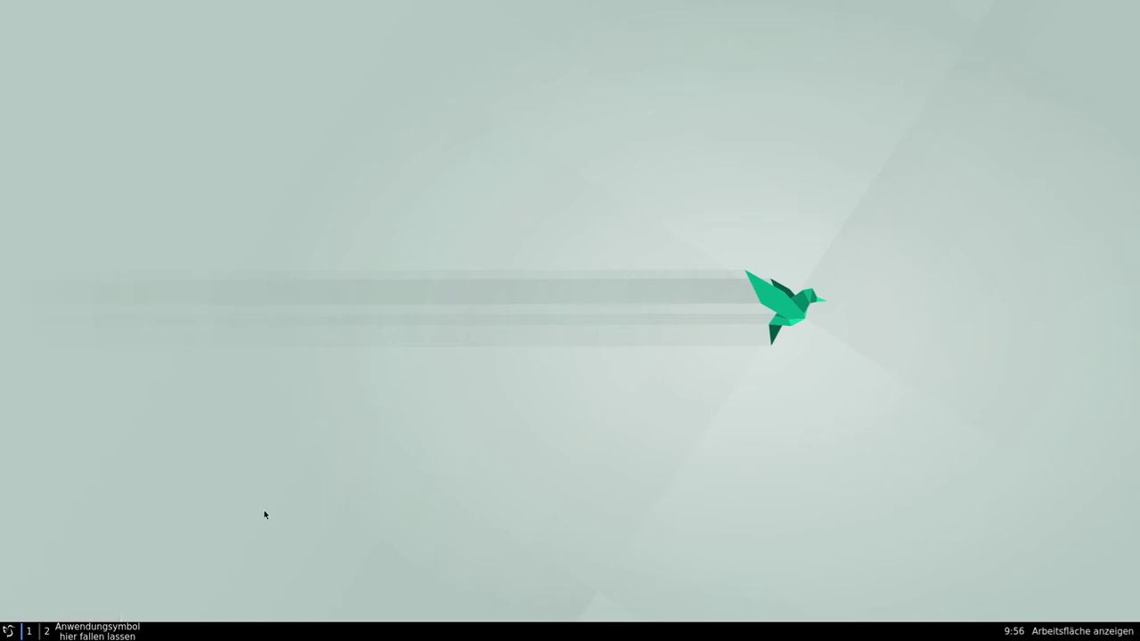
Step: Reposition the terminal window and enlarge its text one step with Bearbeiten > Vergrößern
left_click_drag(494, 185, 517, 174)
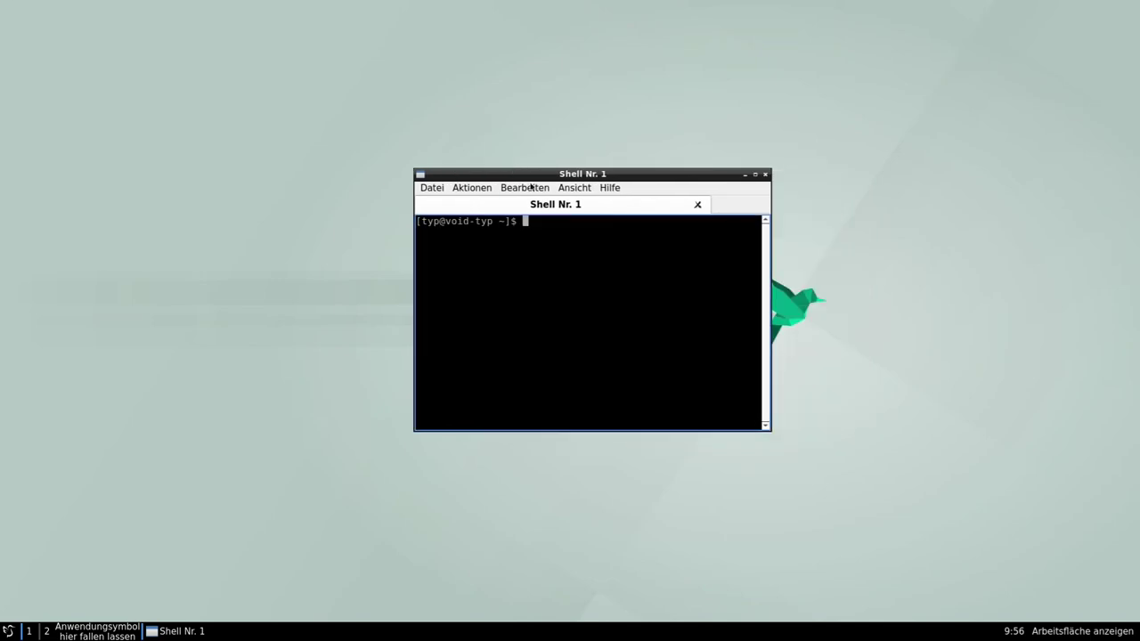
left_click(471, 188)
mouse_move(525, 188)
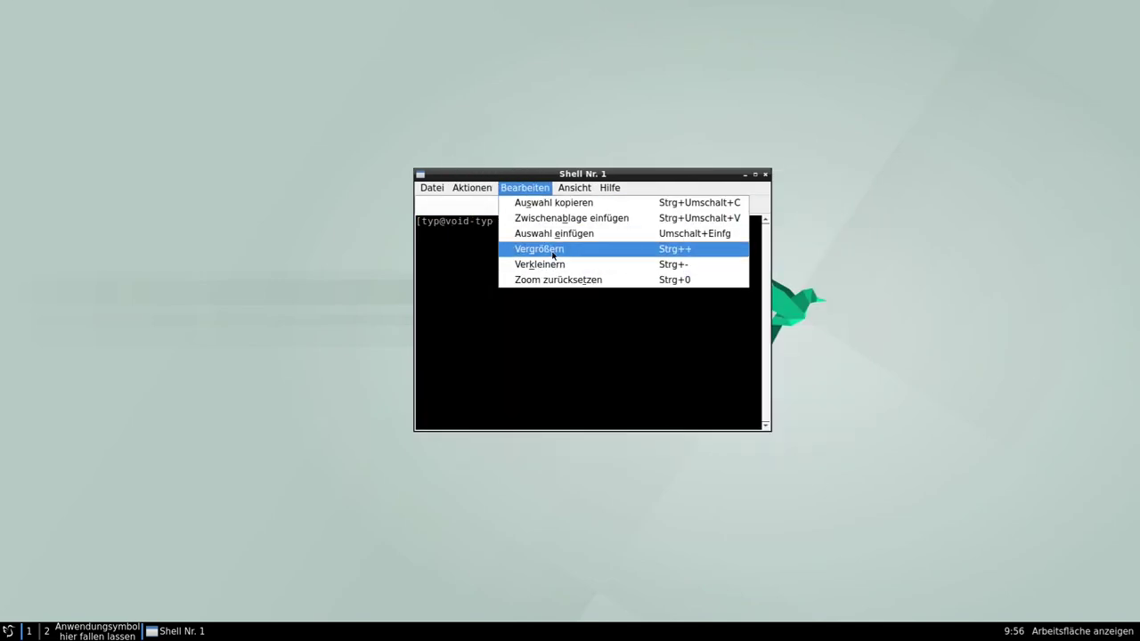
left_click(552, 251)
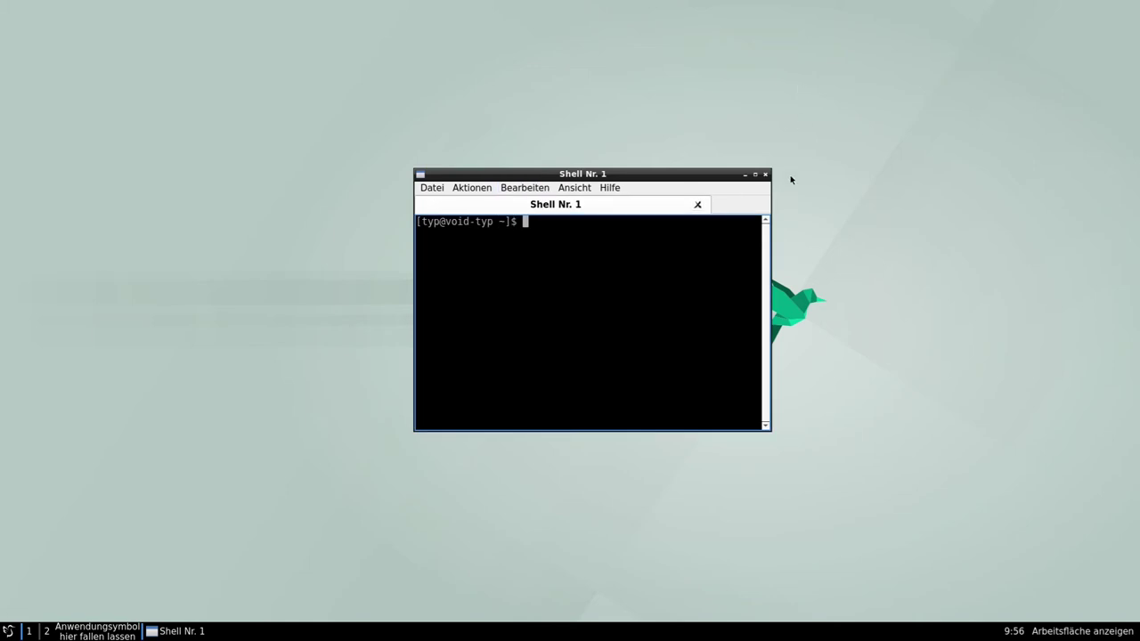
Step: Maximize the terminal, run htop (not found), then try sudo xbps-install htop
left_click(754, 173)
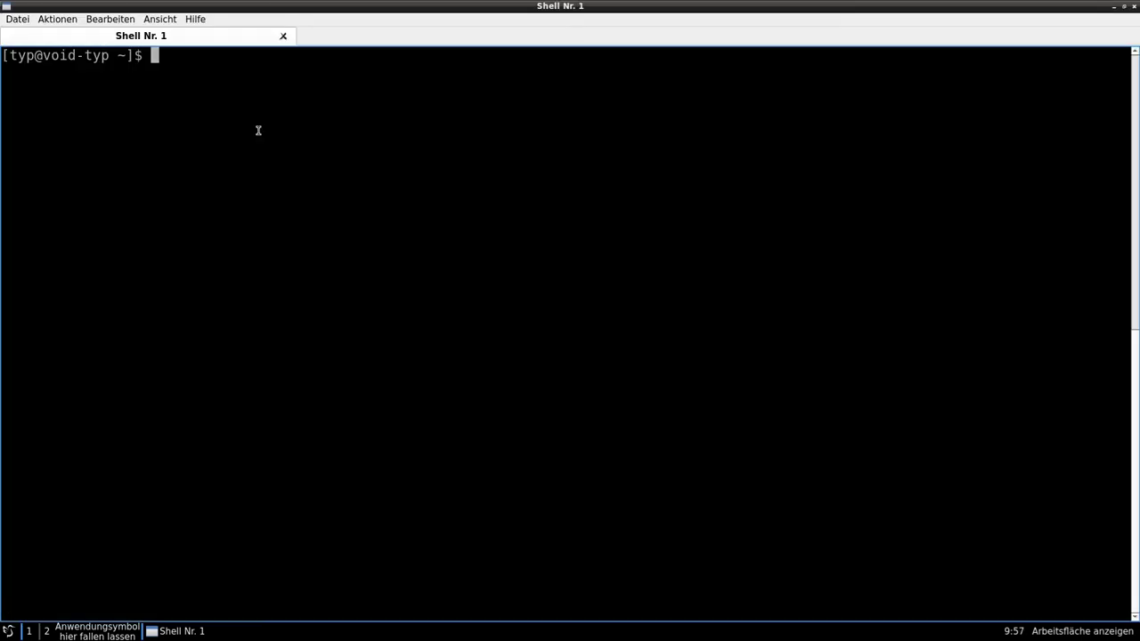
type("htyo")
key("BackSpace")
key("BackSpace")
type("op")
key("Return")
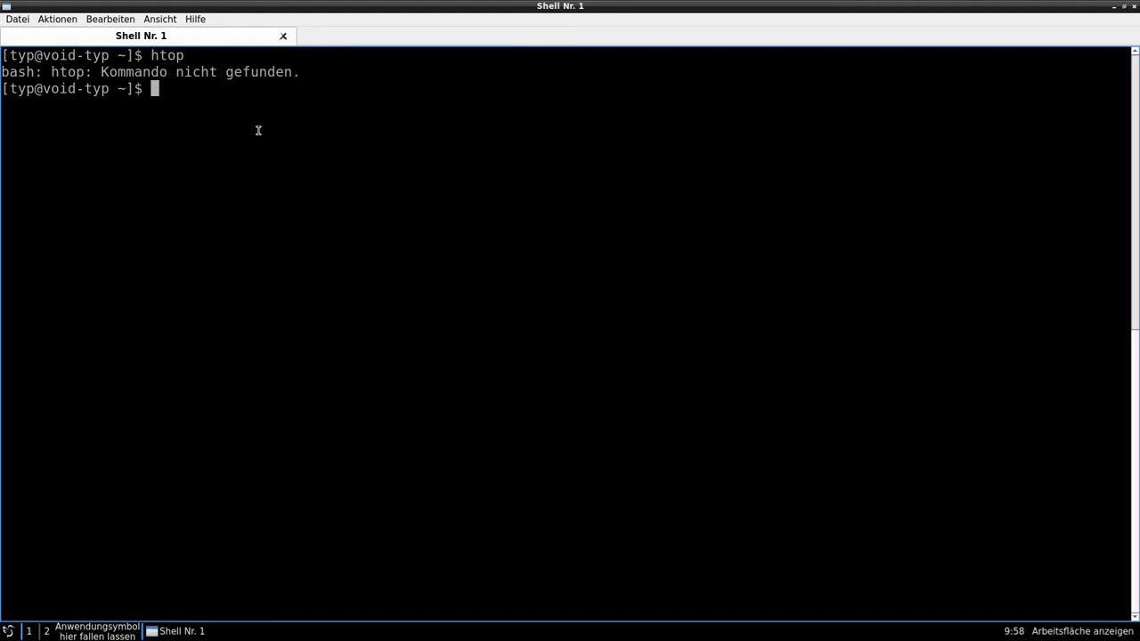
type("sudo xbps")
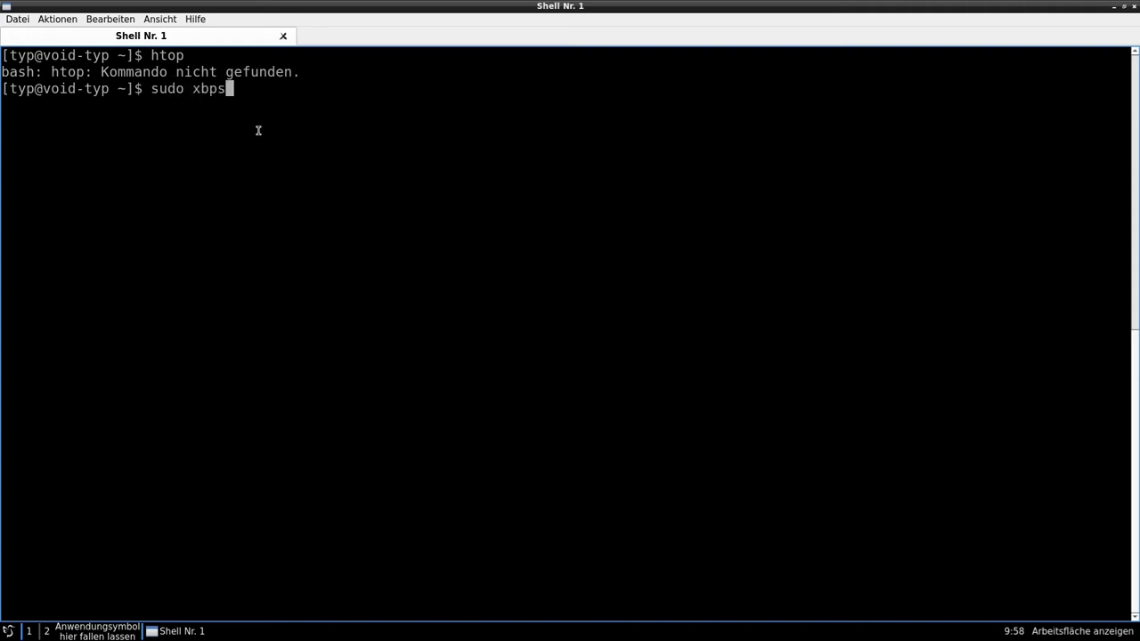
type("-install htop")
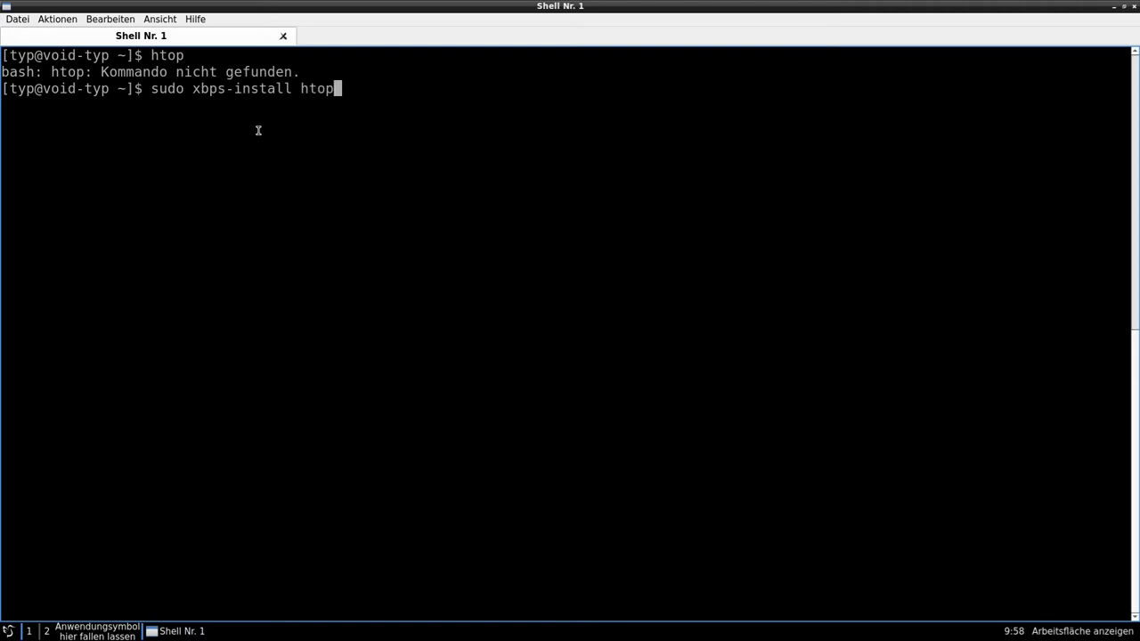
key("Return")
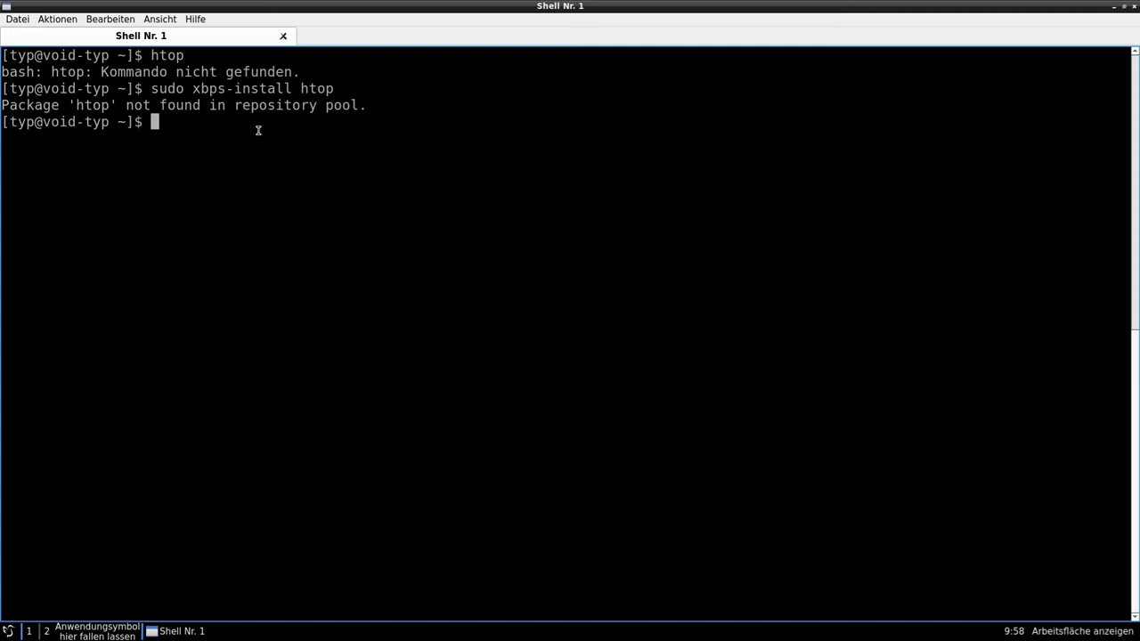
Step: Run sudo xbps-install -Su to sync repositories and update the system
key("Up")
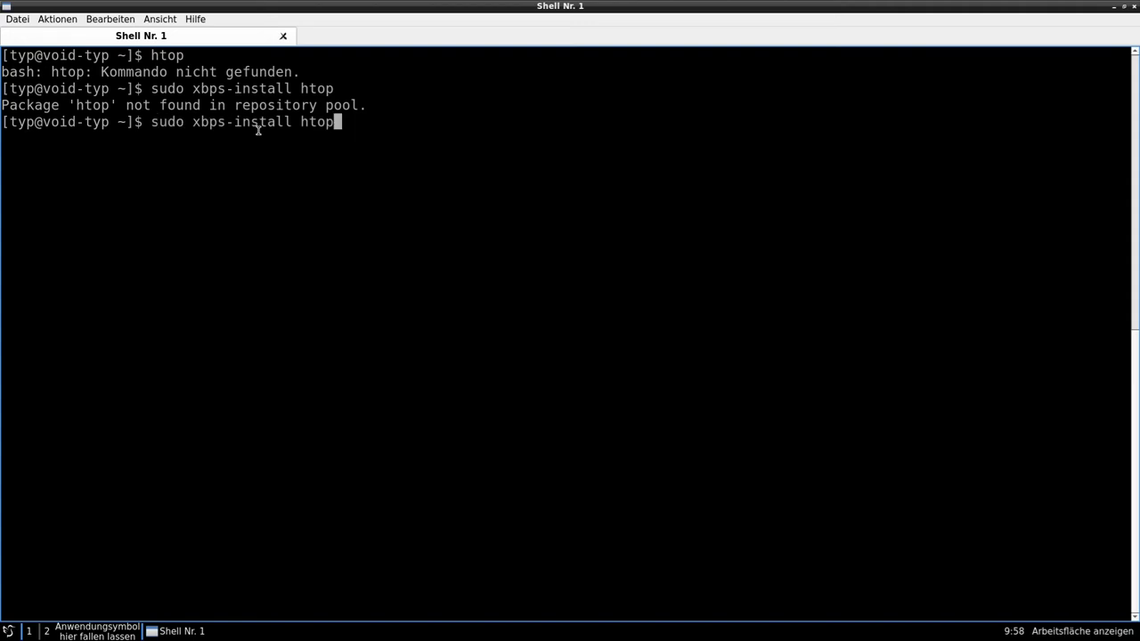
key("BackSpace")
key("BackSpace")
key("BackSpace")
key("BackSpace")
type("-Su")
key("Return")
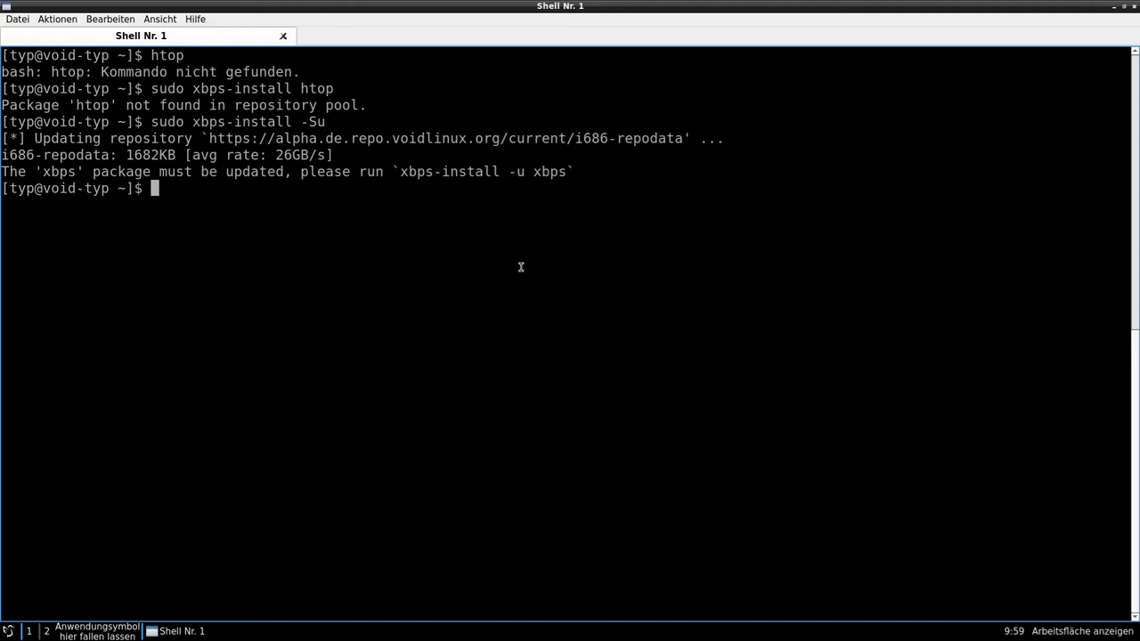
Step: Update the xbps package itself with sudo xbps-install -u xbps, confirming with Y
key("Up")
key("BackSpace")
key("BackSpace")
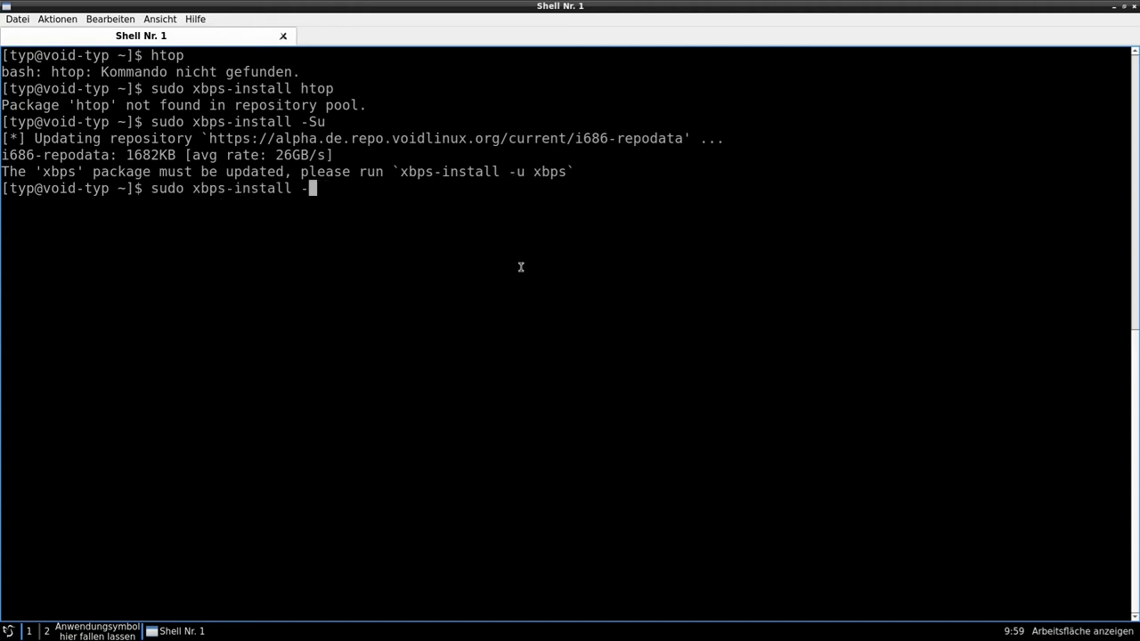
type("u xbps")
key("Return")
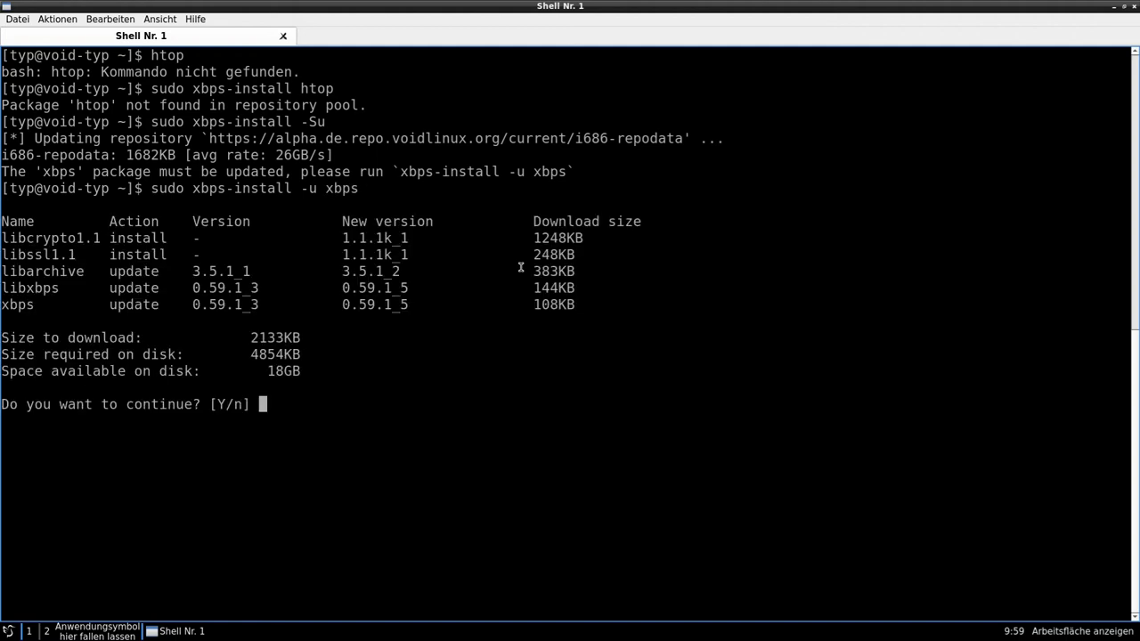
type("Y")
key("Return")
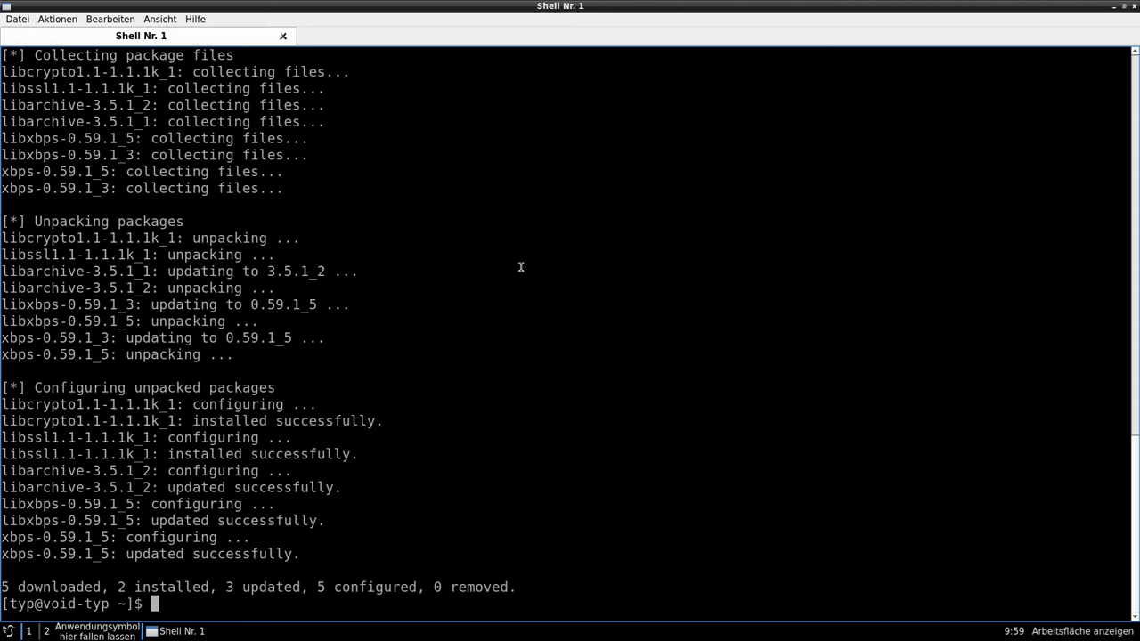
Step: Rerun sudo xbps-install -Su and review the 629MB update transaction list
key("Up")
key("Up")
key("Return")
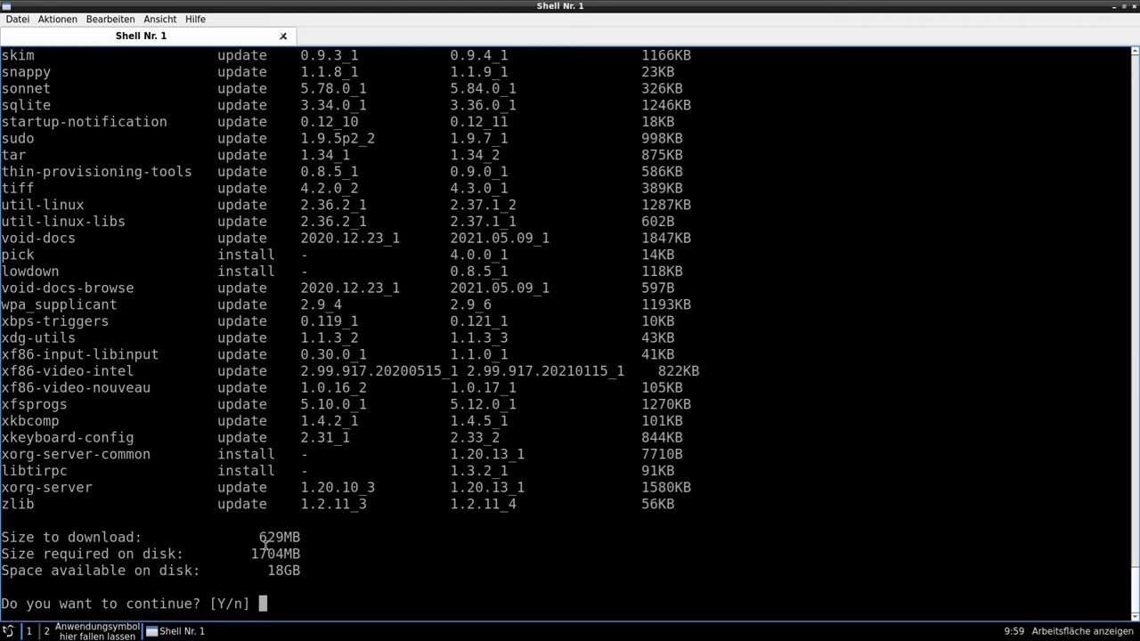
scroll(342, 422, "up", 12)
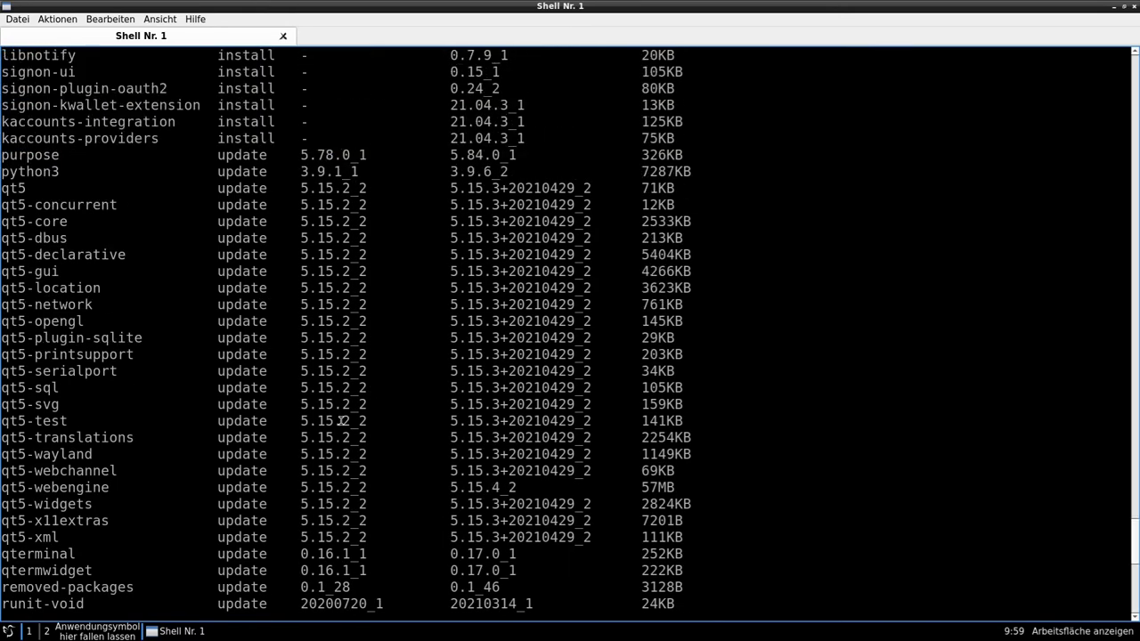
scroll(342, 421, "up", 20)
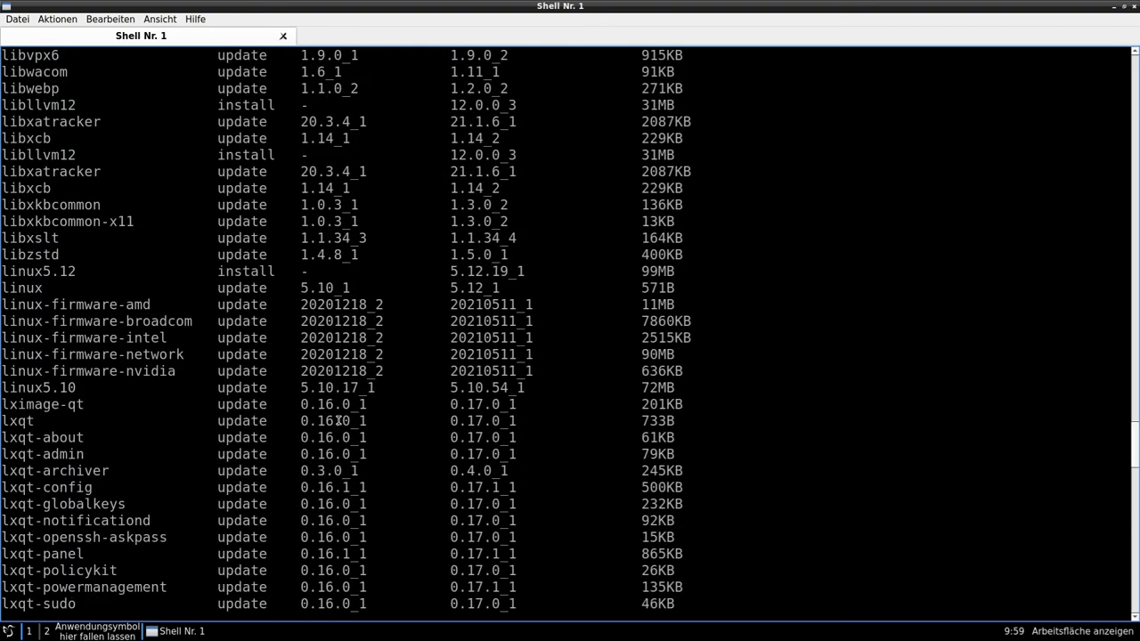
scroll(339, 420, "up", 10)
scroll(339, 420, "down", 13)
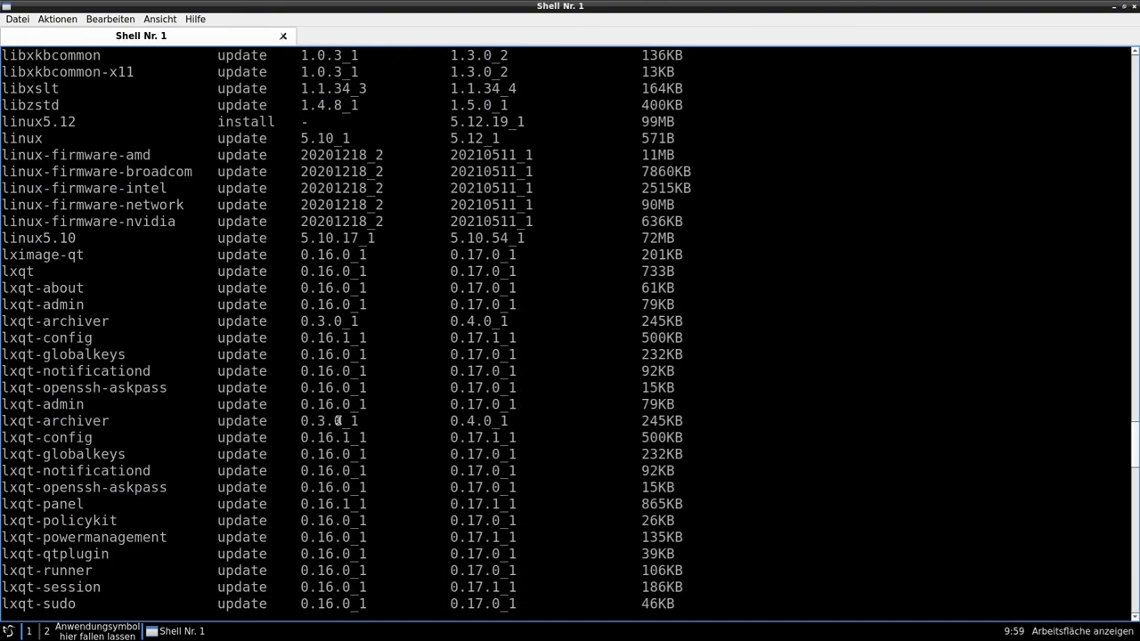
scroll(338, 421, "down", 20)
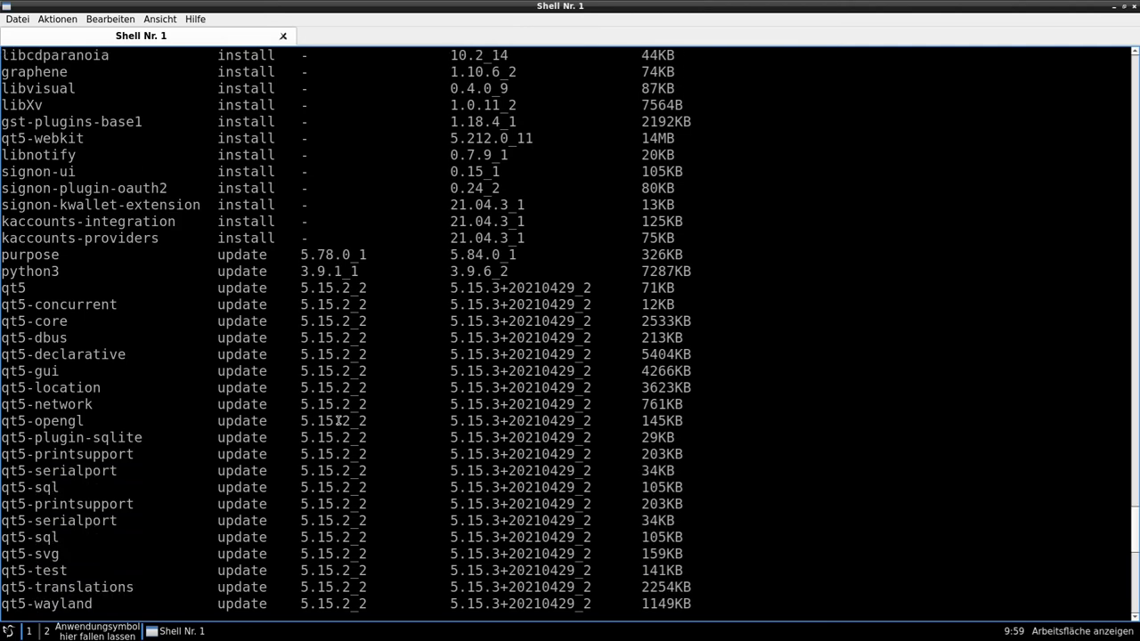
scroll(338, 421, "down", 14)
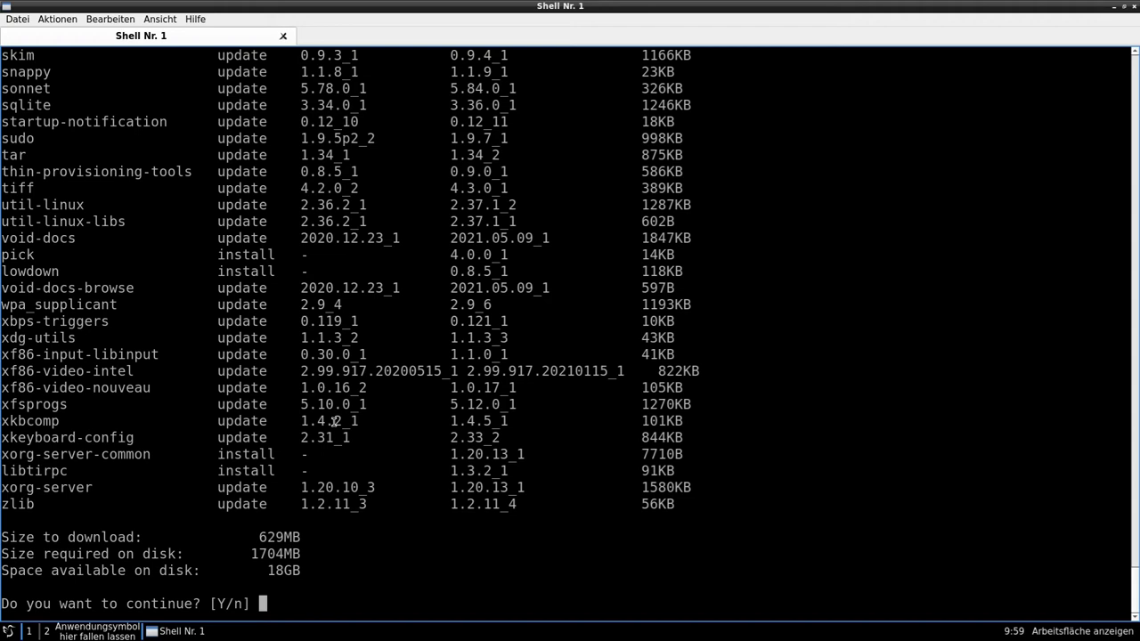
Step: Decline the system upgrade and rerun the install command as sudo xbps-install htop
type("n")
key("Return")
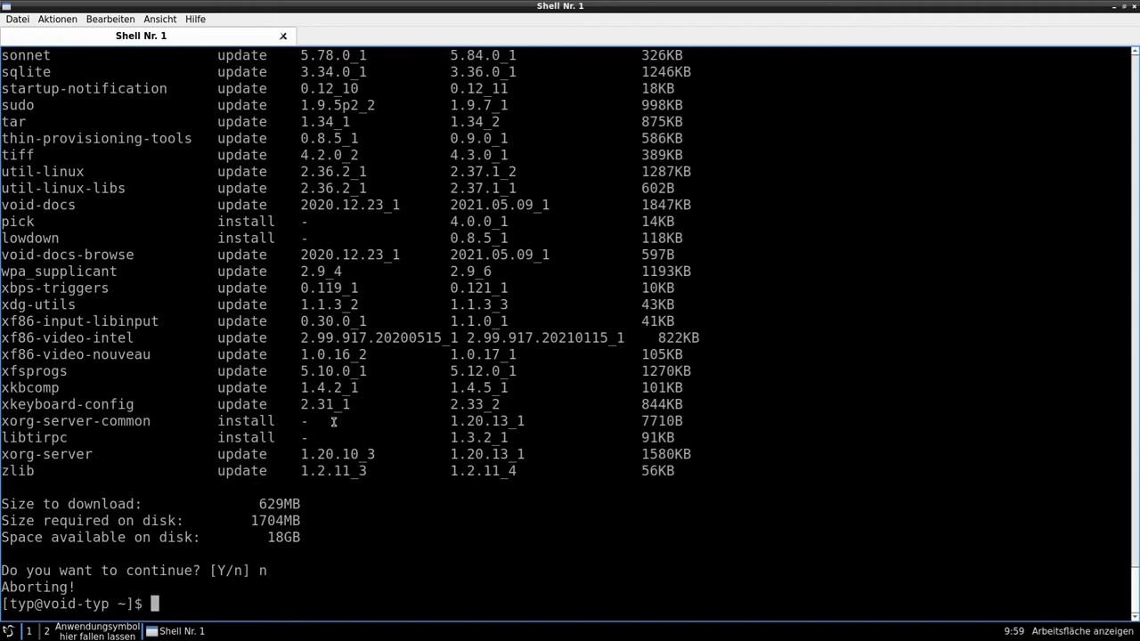
type("sudo xbps-install -u xbps")
key("BackSpace")
key("BackSpace")
key("BackSpace")
key("BackSpace")
key("BackSpace")
key("BackSpace")
key("BackSpace")
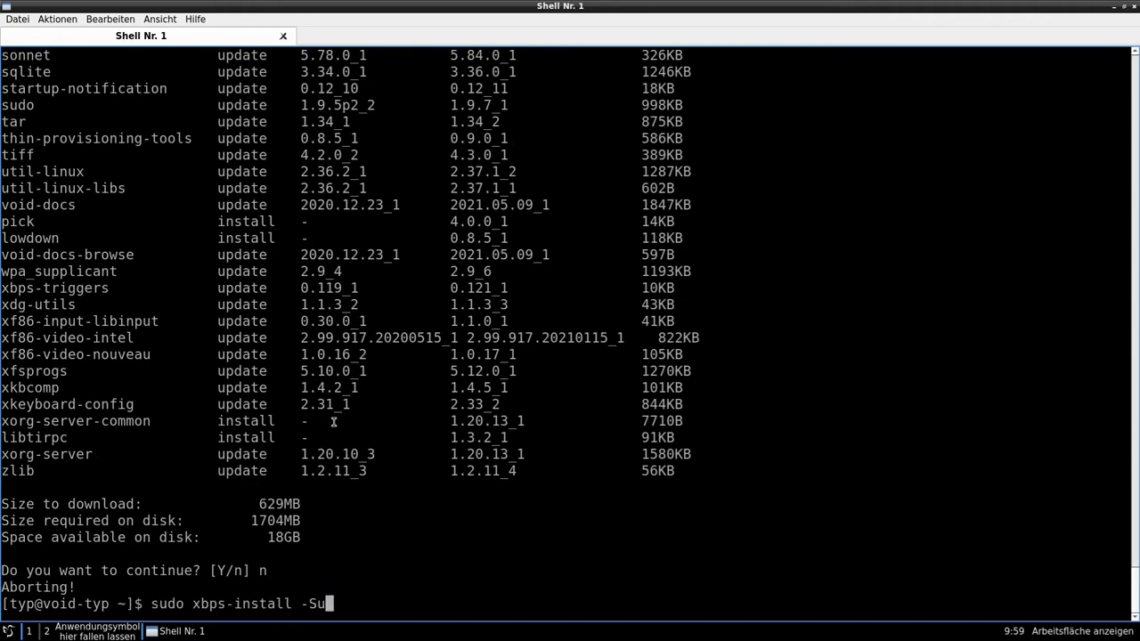
type("htop")
key("Return")
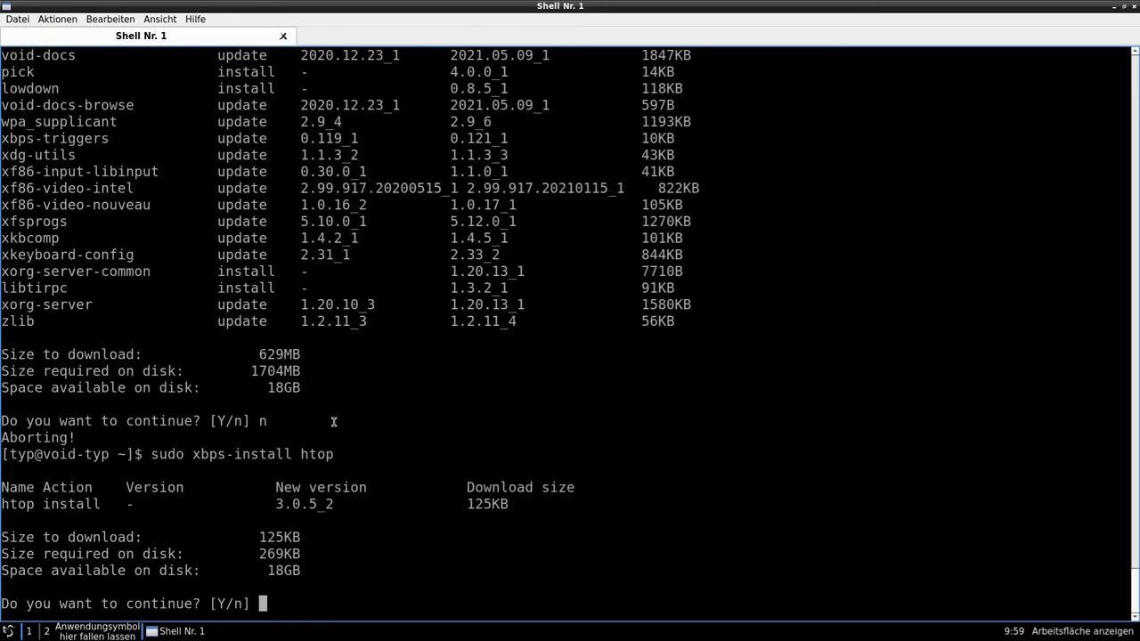
Step: Confirm the htop installation with Y and launch htop
type("Y")
key("Return")
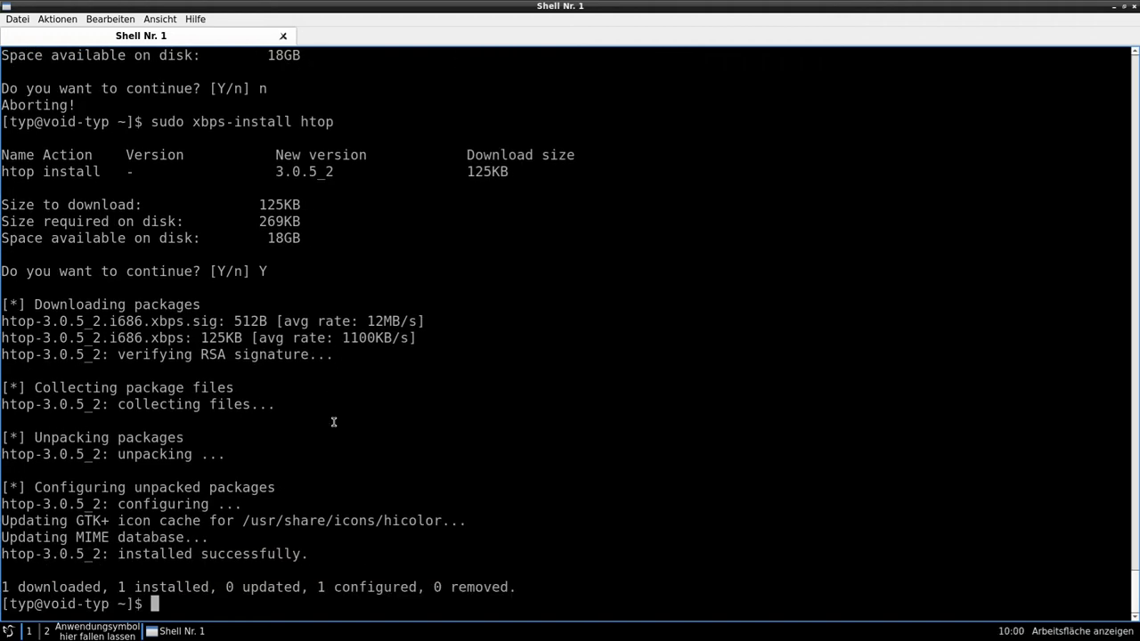
type("htop")
key("Return")
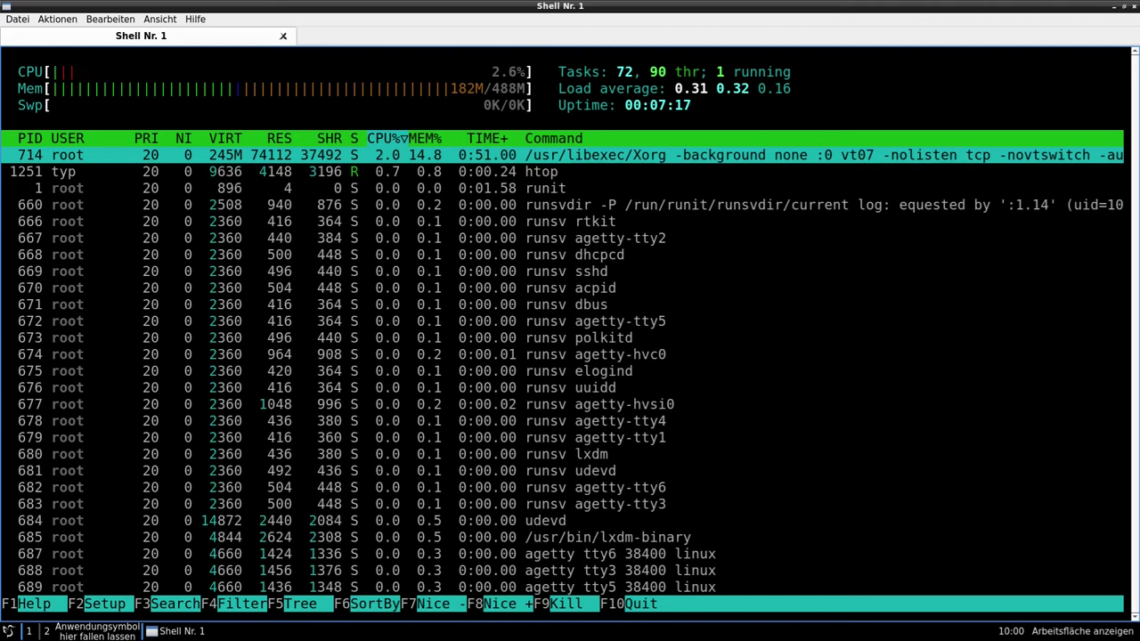
Step: Minimize the htop terminal window to show the desktop
left_click(1114, 6)
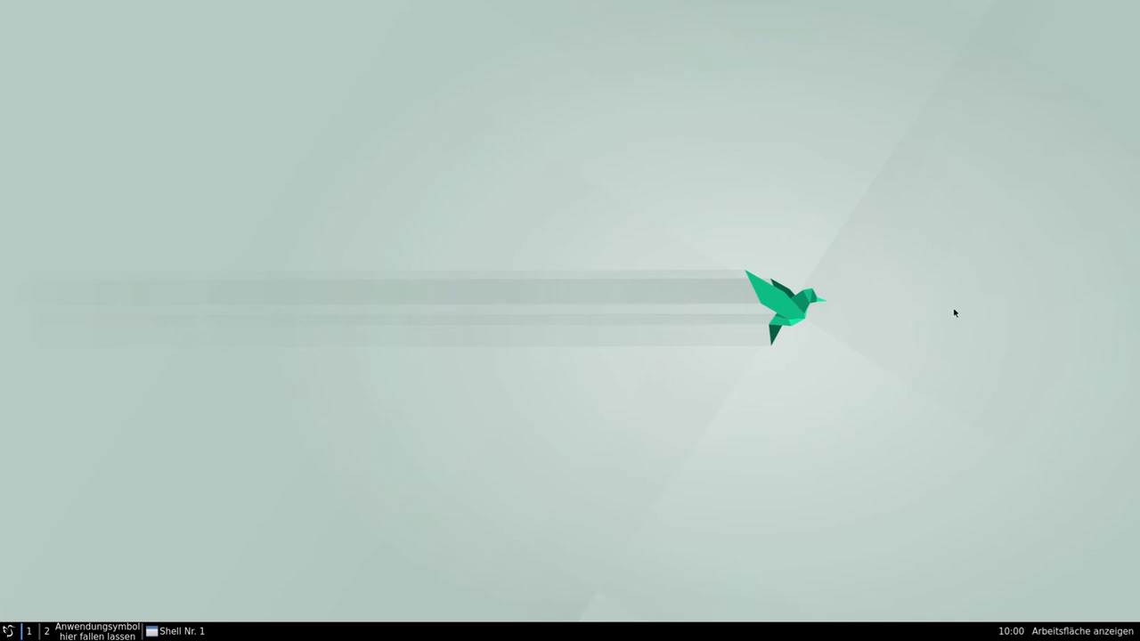
Step: Open the LXQt Konfigurationszentrum from Einstellungen > LXQt-Systemeinstellungen
left_click(8, 631)
mouse_move(91, 543)
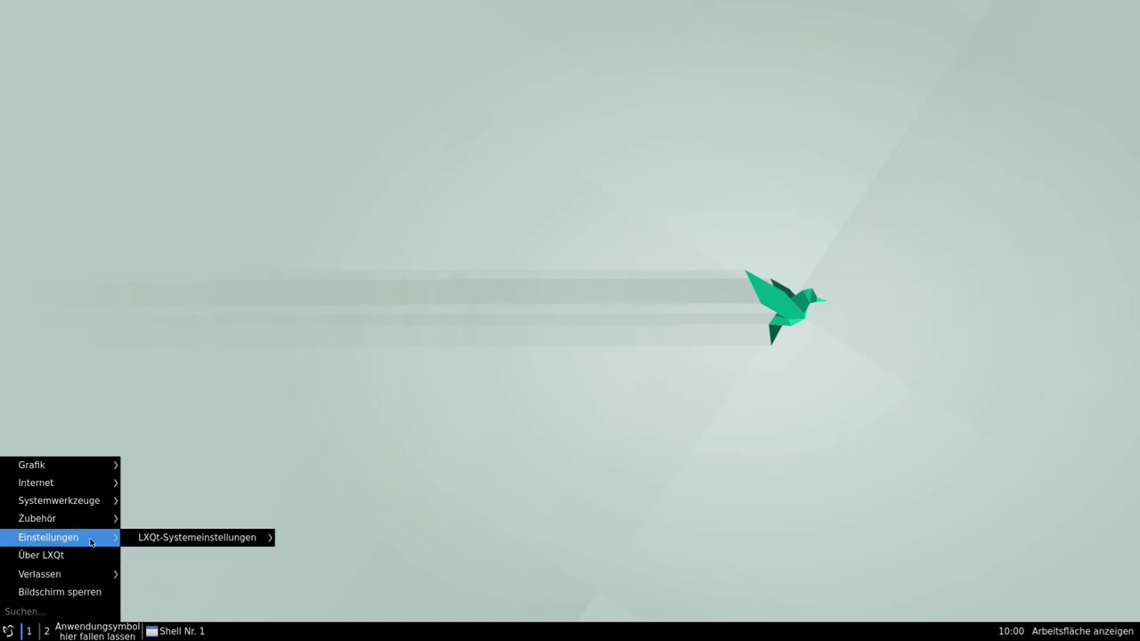
mouse_move(183, 539)
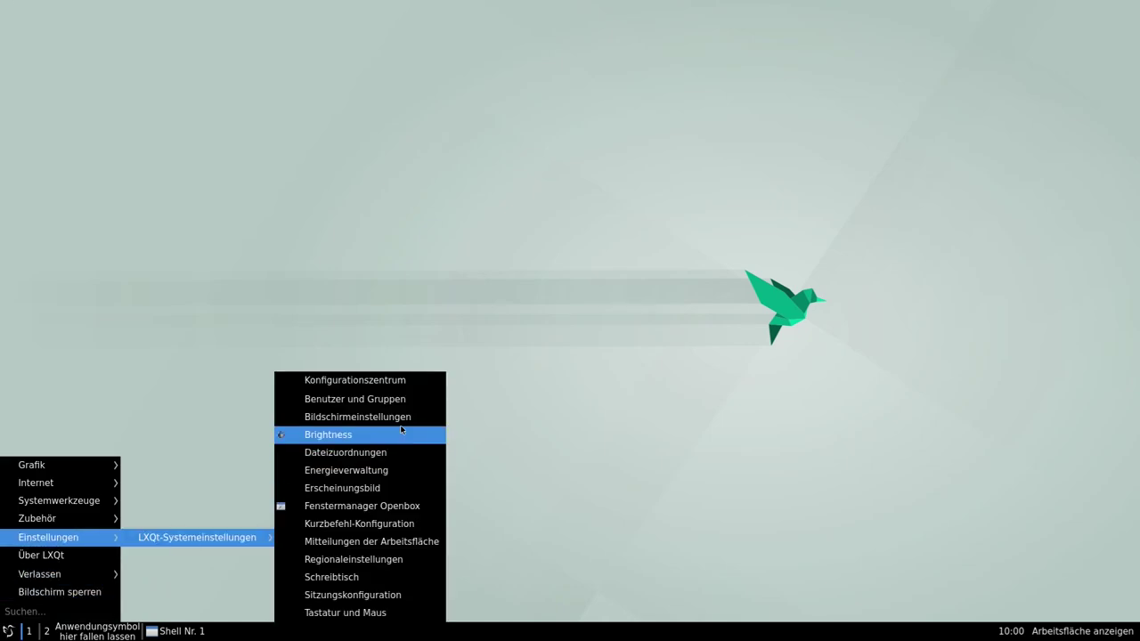
left_click(365, 385)
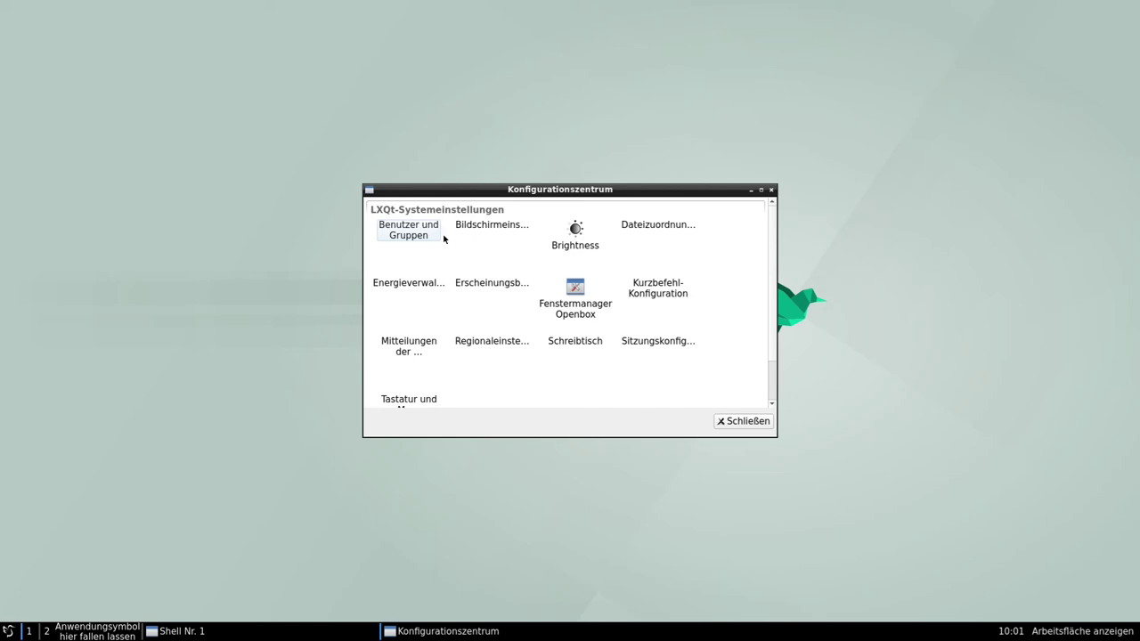
Step: In Erscheinungsbild, go to Symbolthema and select the Breeze icon theme
left_click(499, 287)
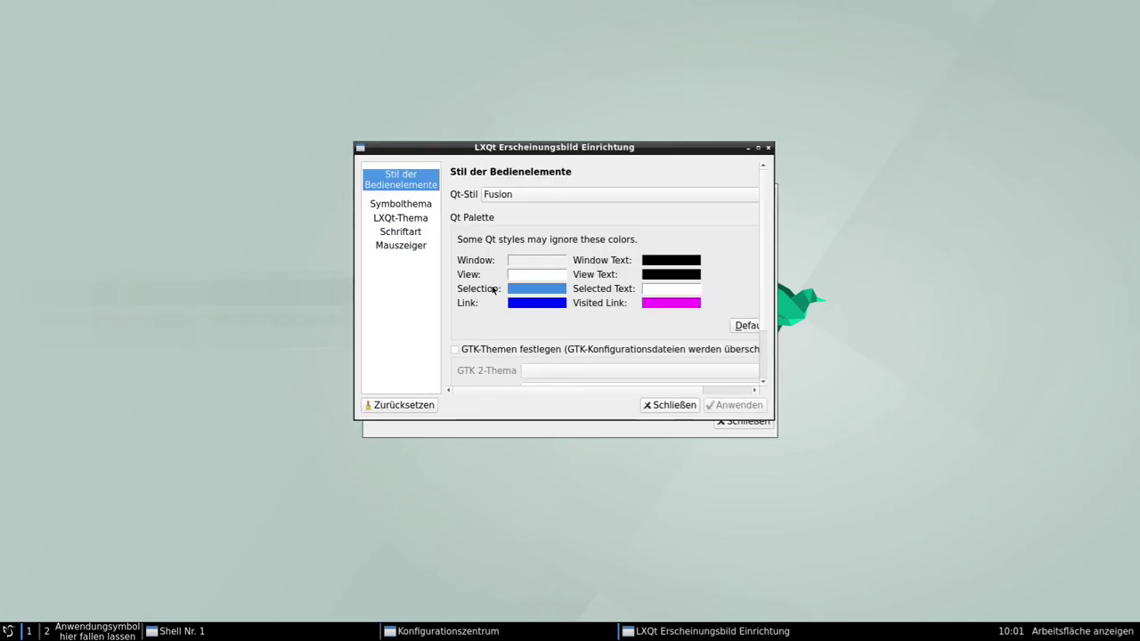
left_click(402, 218)
left_click(401, 204)
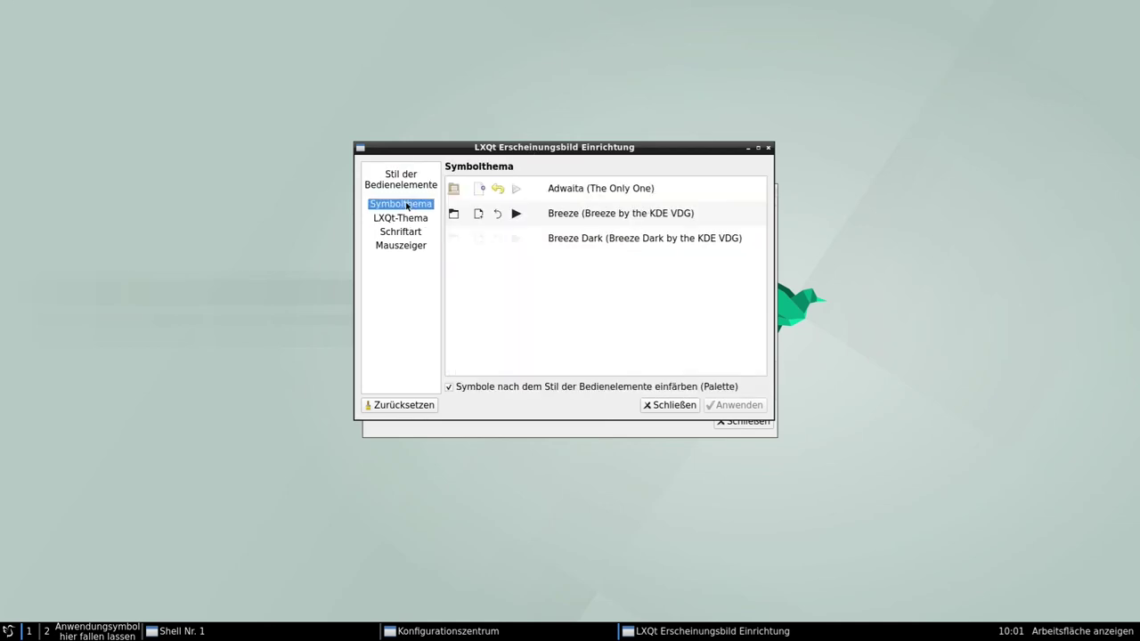
left_click(595, 215)
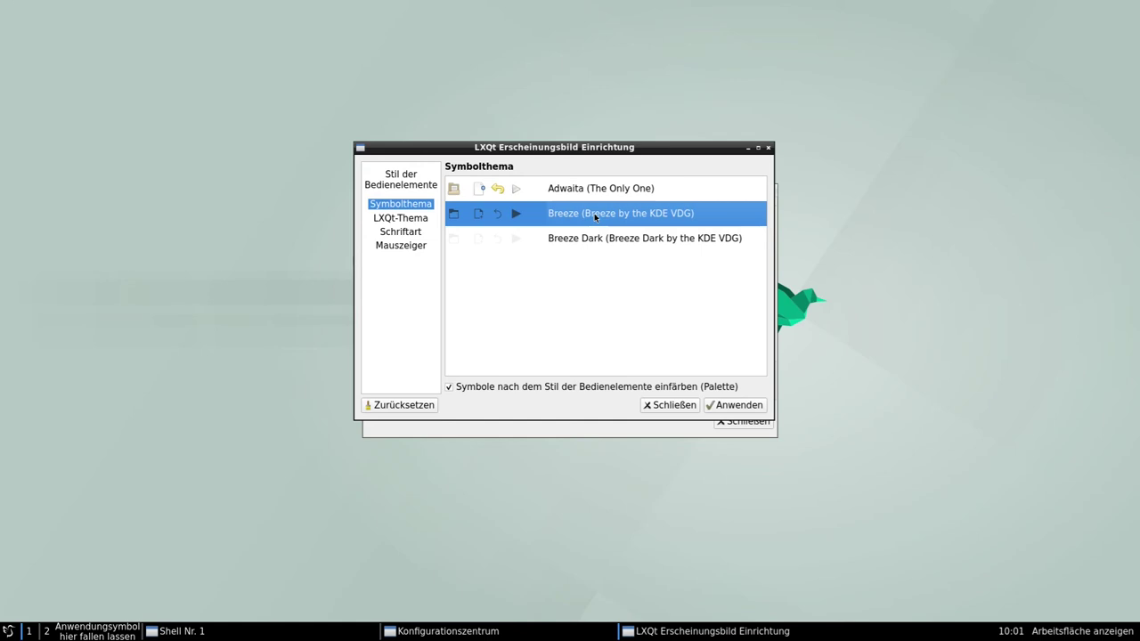
Step: Apply Breeze, try Adwaita, then reapply Breeze and move the dialog down-left
left_click(736, 406)
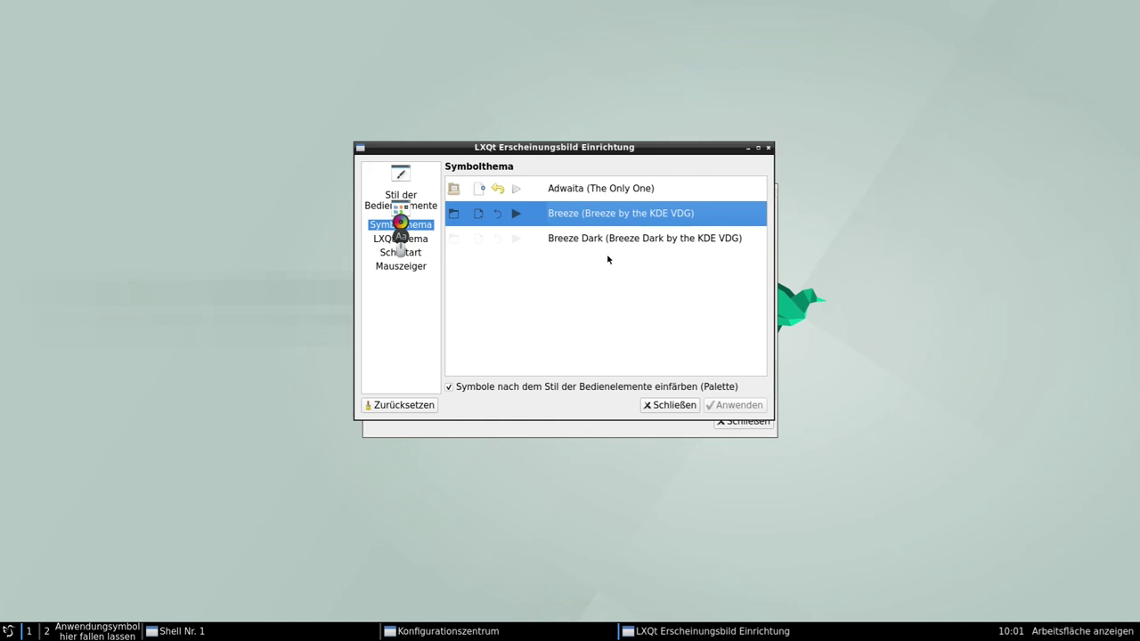
left_click(588, 194)
left_click(737, 405)
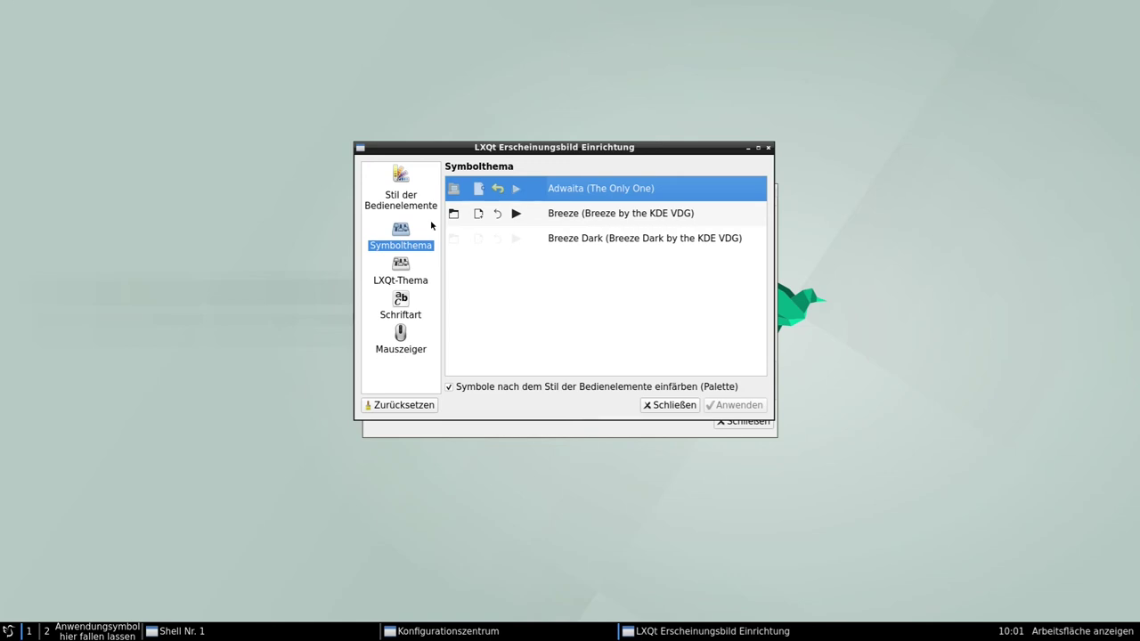
left_click(608, 215)
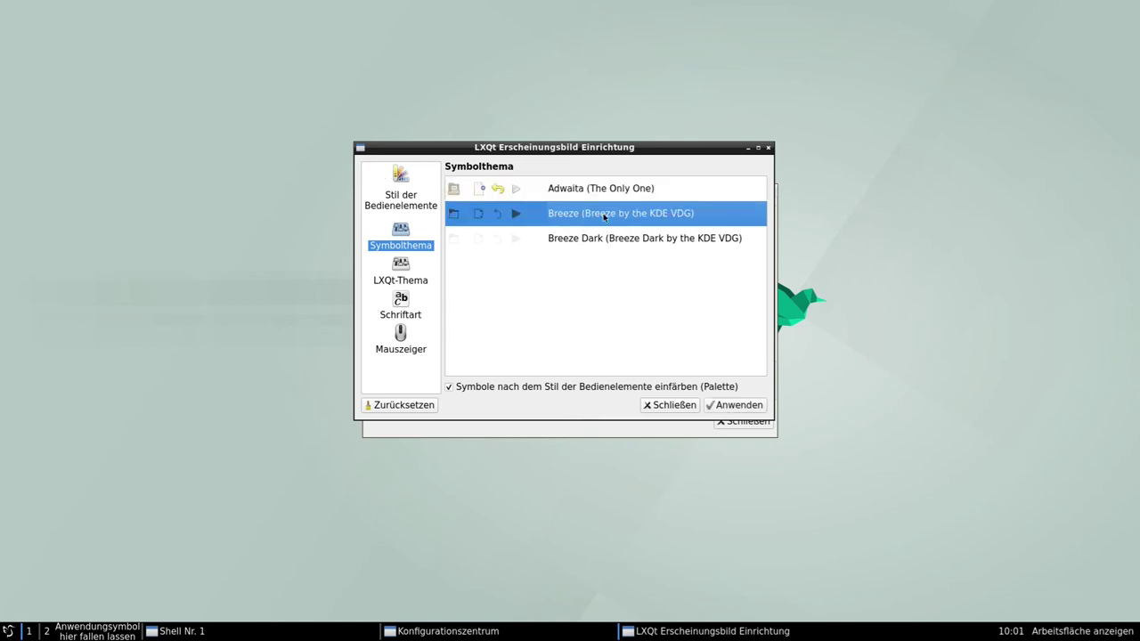
left_click(735, 405)
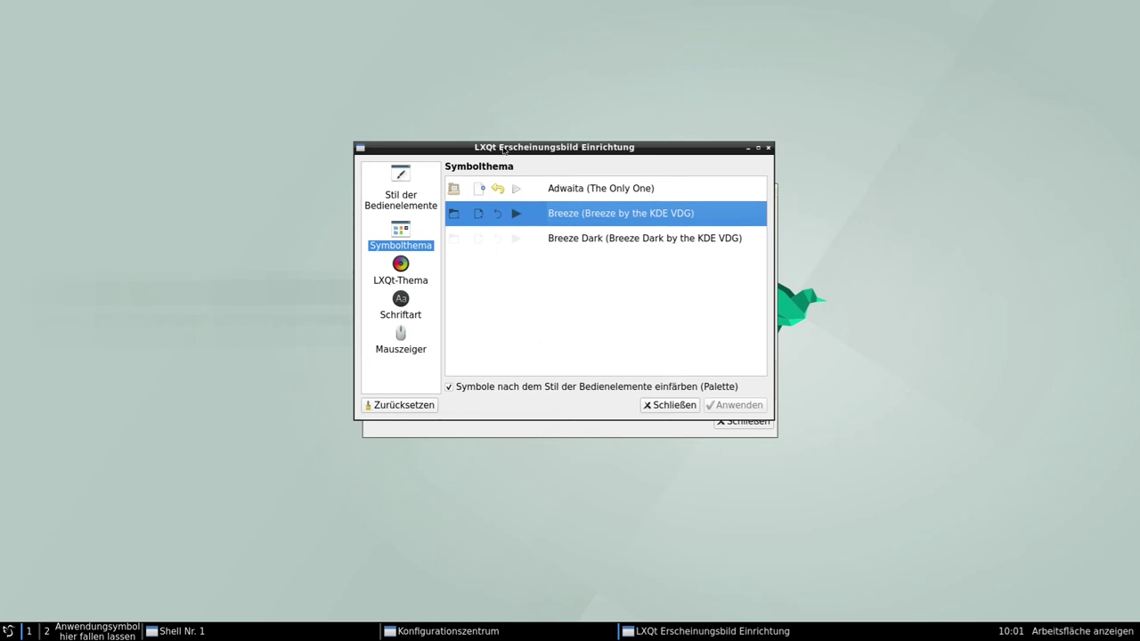
left_click_drag(578, 328, 407, 603)
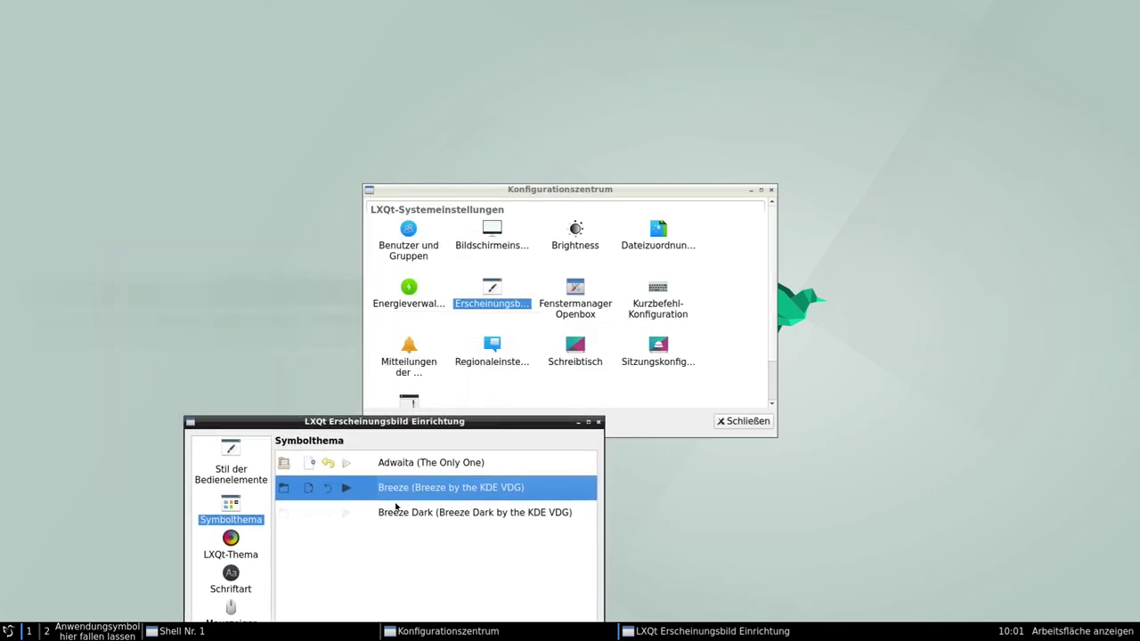
Step: Minimize the Configuration Center and apply the Ambiance LXQt theme
left_click(257, 551)
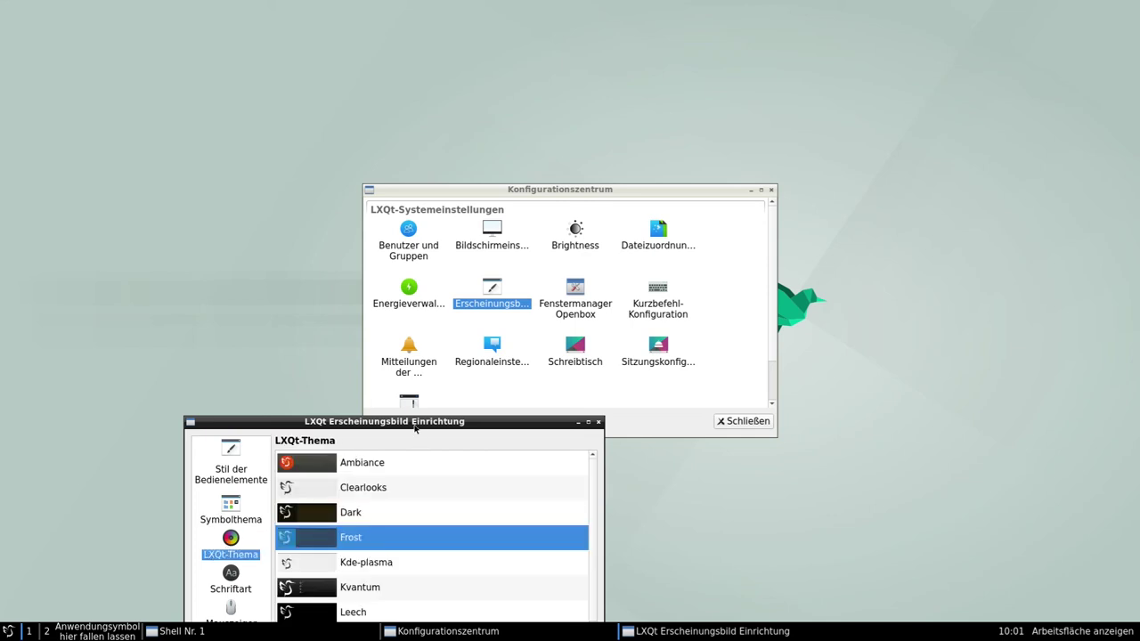
left_click(761, 190)
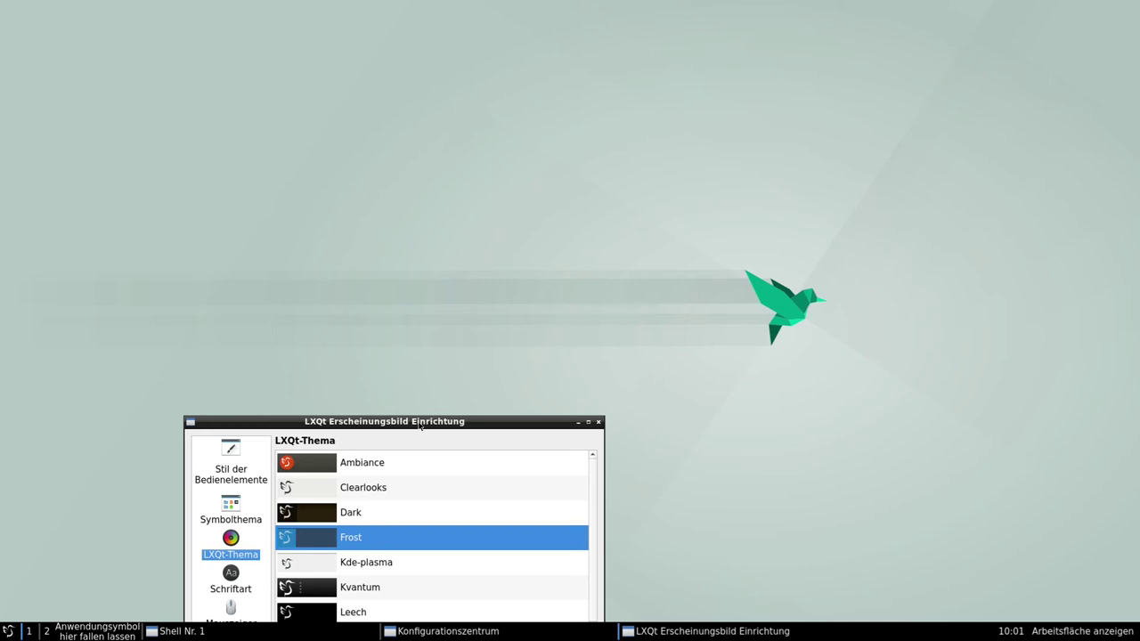
left_click_drag(420, 426, 464, 277)
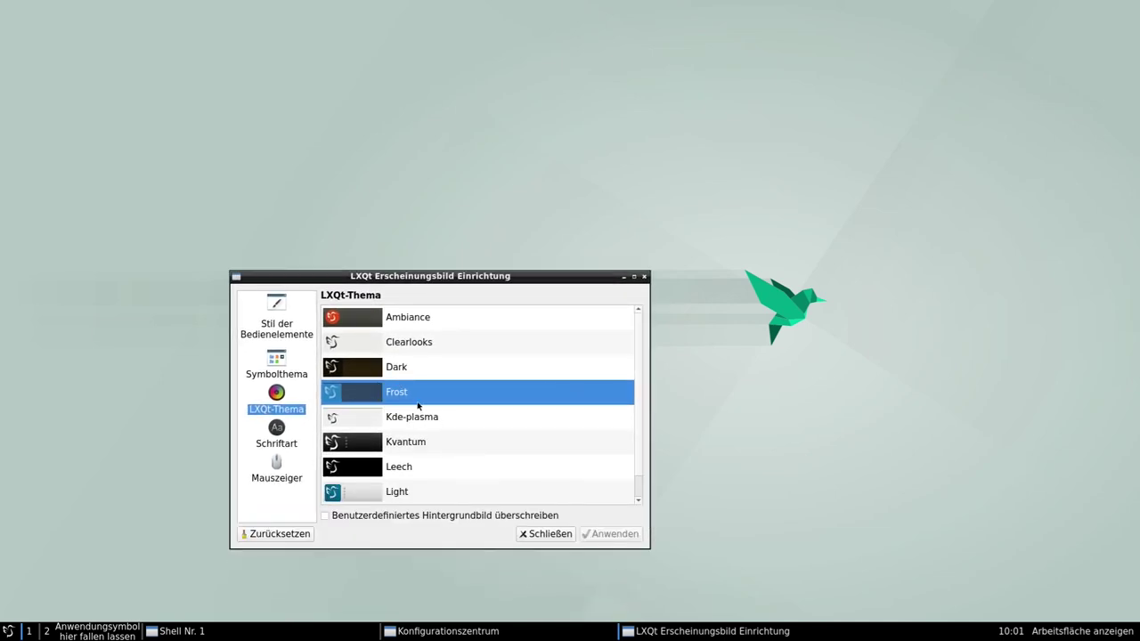
left_click(397, 319)
left_click(611, 535)
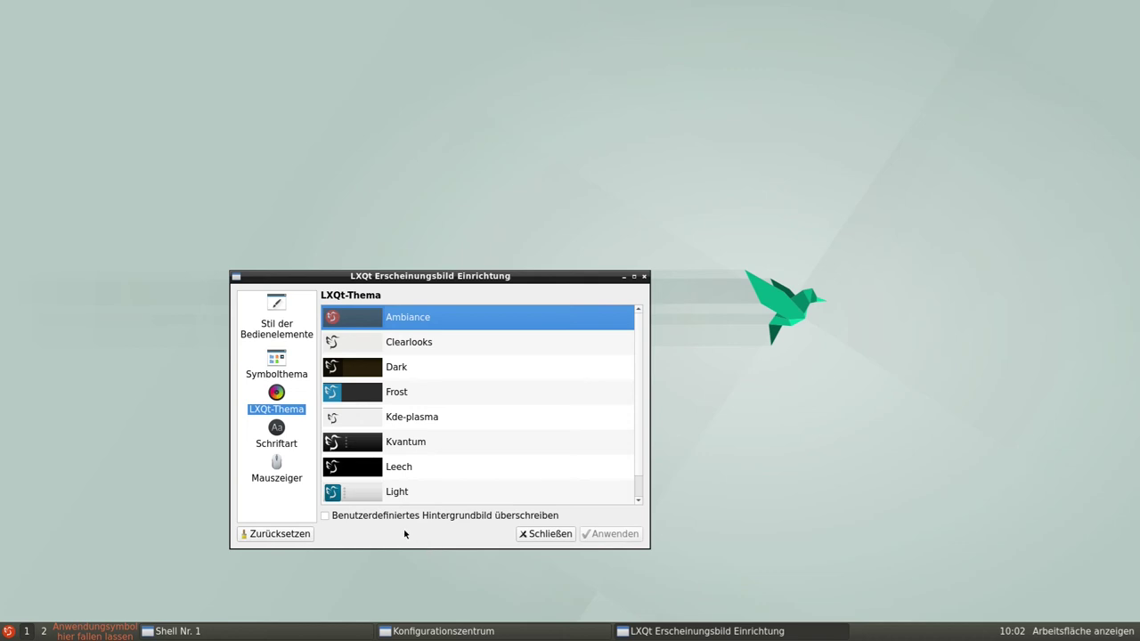
Step: Enable 'Benutzerdefiniertes Hintergrundbild überschreiben', apply it, and move the dialog to the left edge
left_click(325, 515)
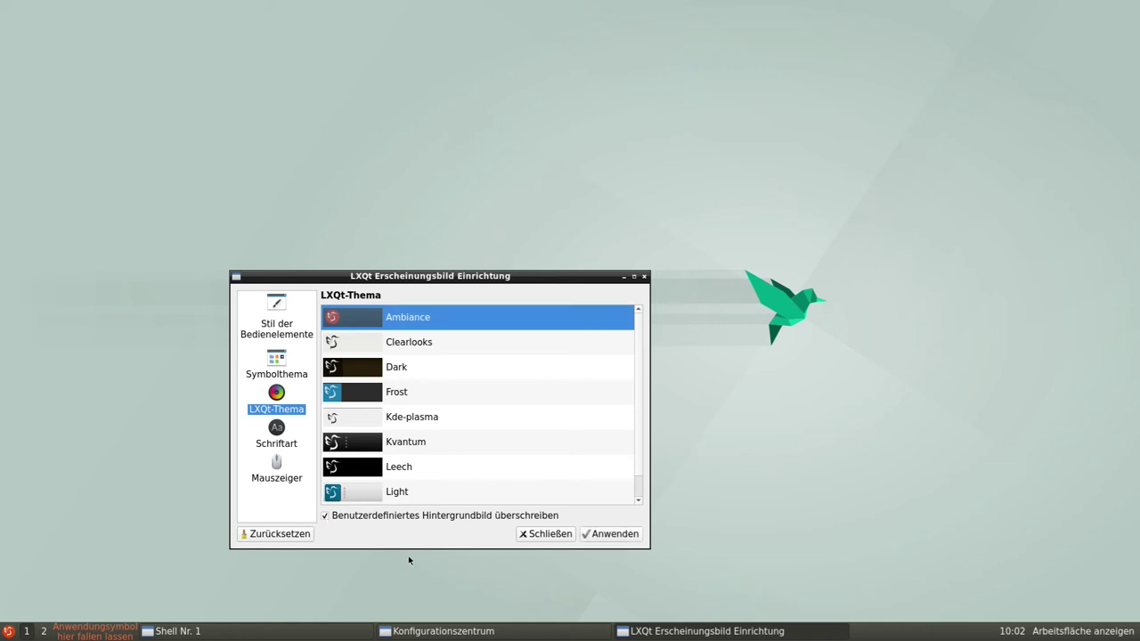
left_click(610, 535)
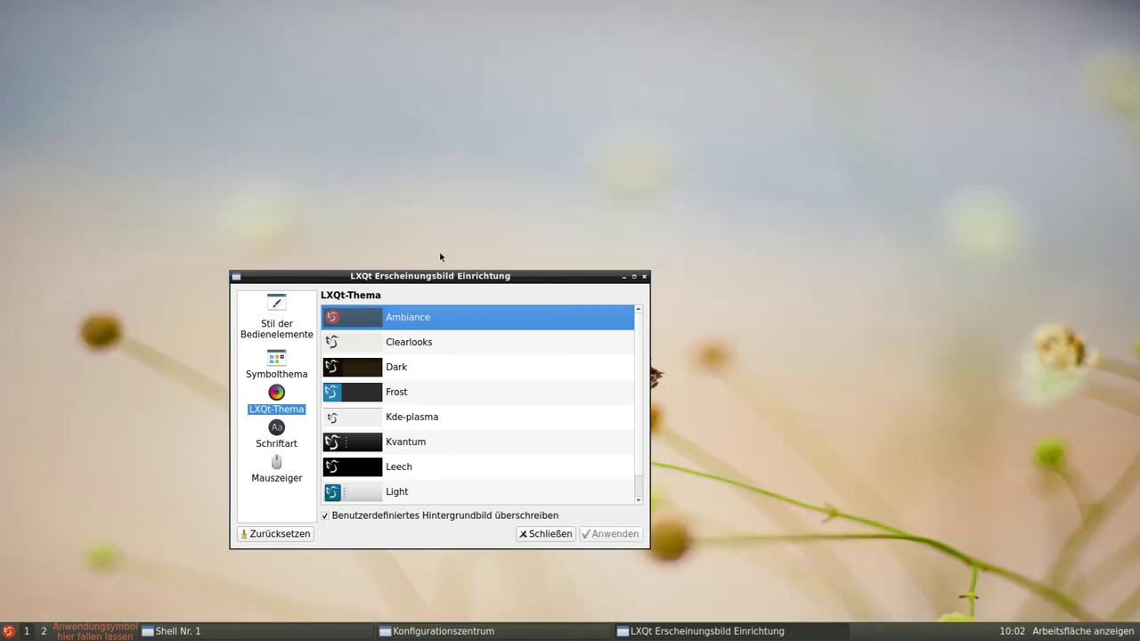
left_click_drag(407, 272, 83, 239)
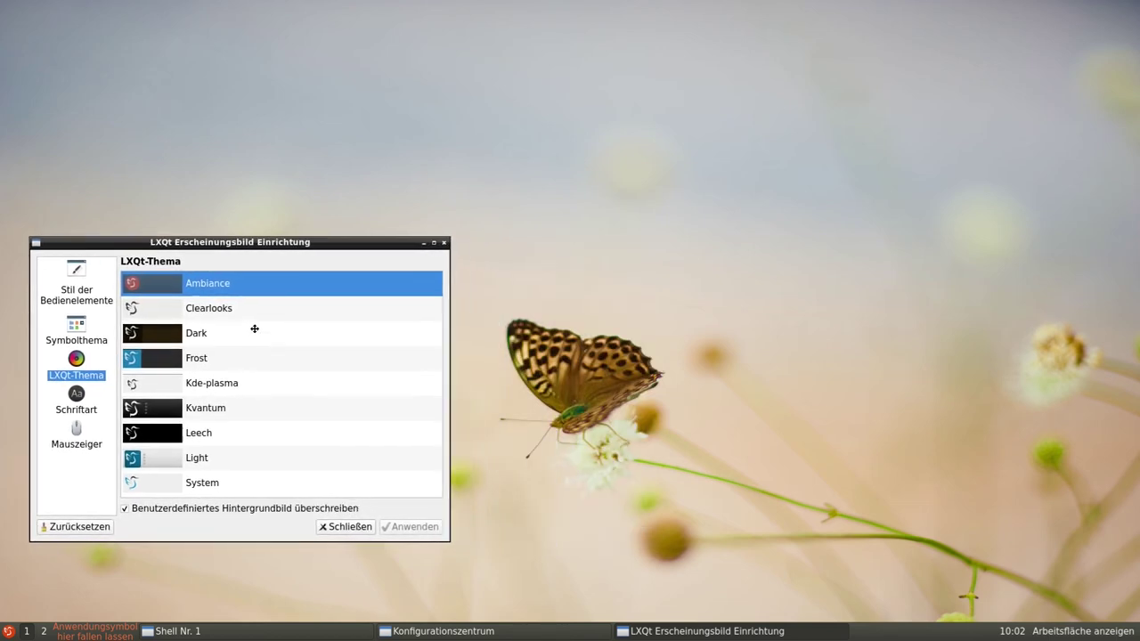
left_click_drag(253, 329, 233, 317)
Step: Apply the Clearlooks theme, then the Kde-plasma theme with its triangle wallpaper
key("Down")
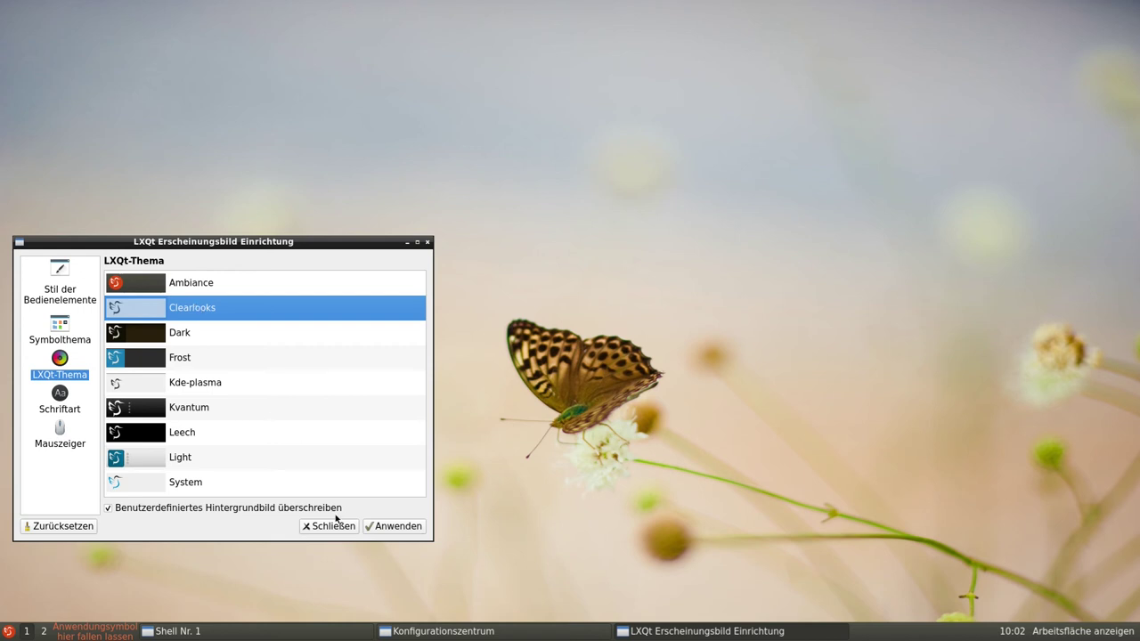
left_click(395, 526)
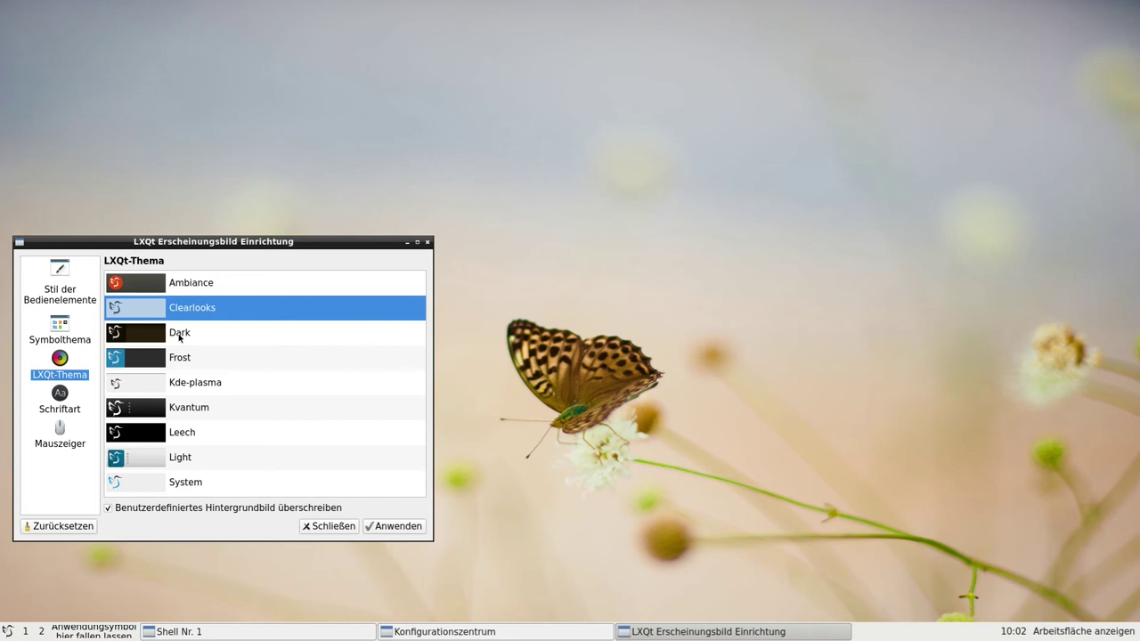
left_click(193, 389)
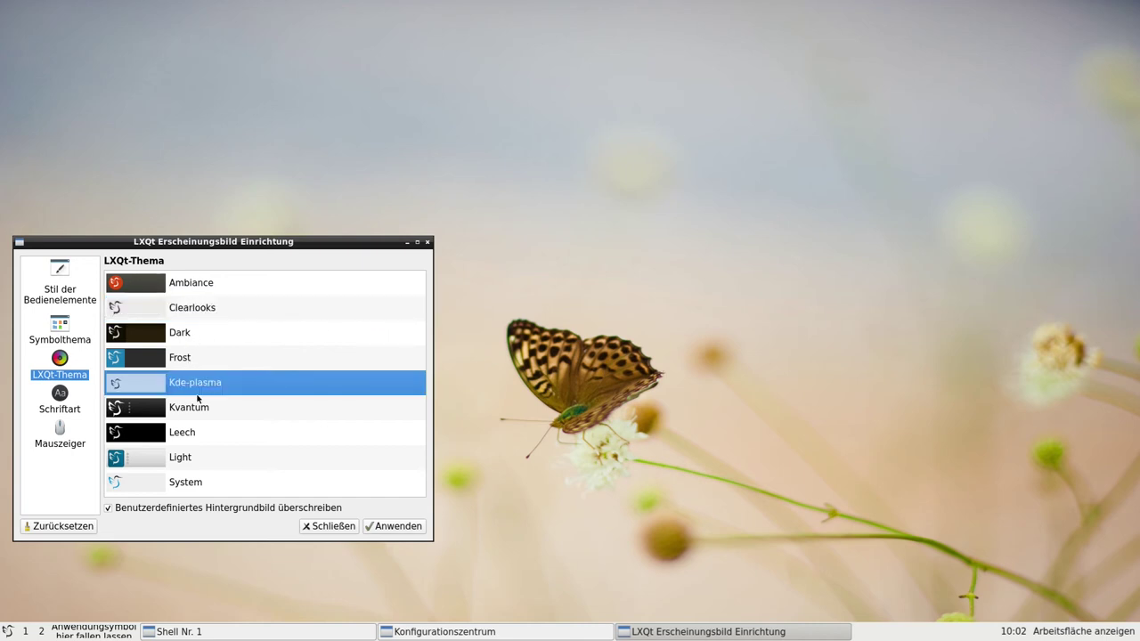
left_click(391, 531)
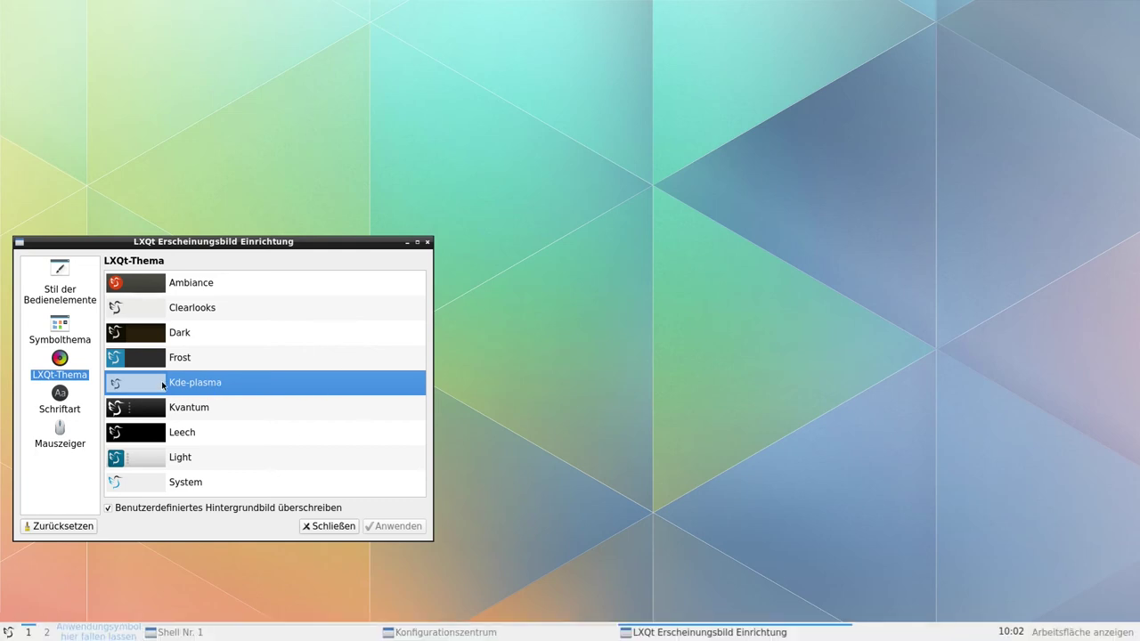
Step: Select and apply the Leech LXQt theme
left_click(8, 631)
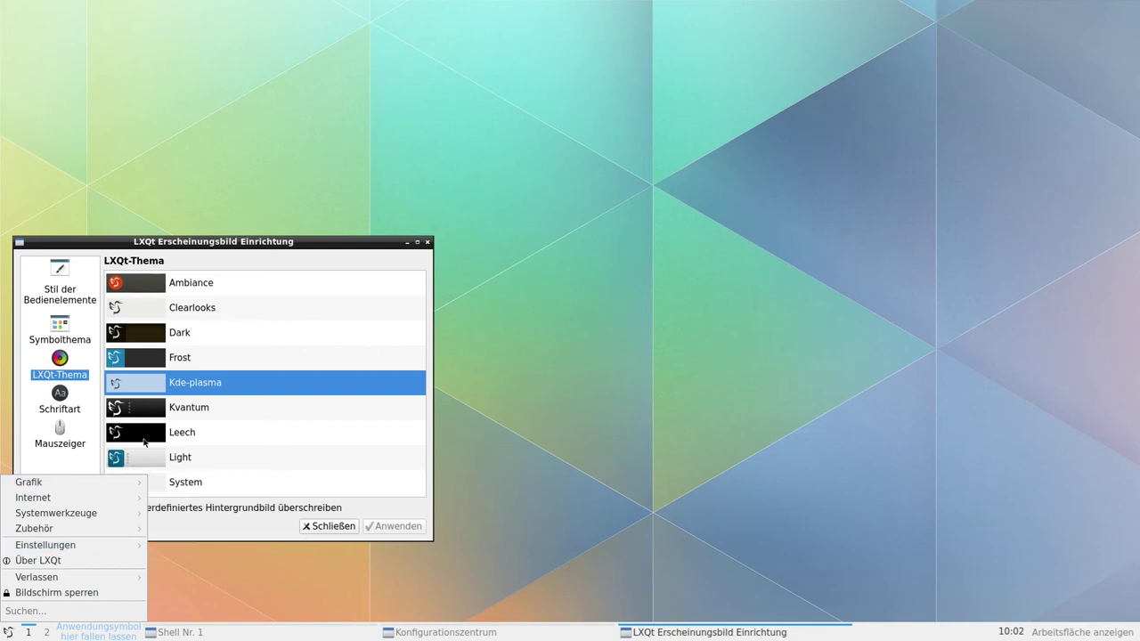
left_click(198, 436)
left_click(197, 434)
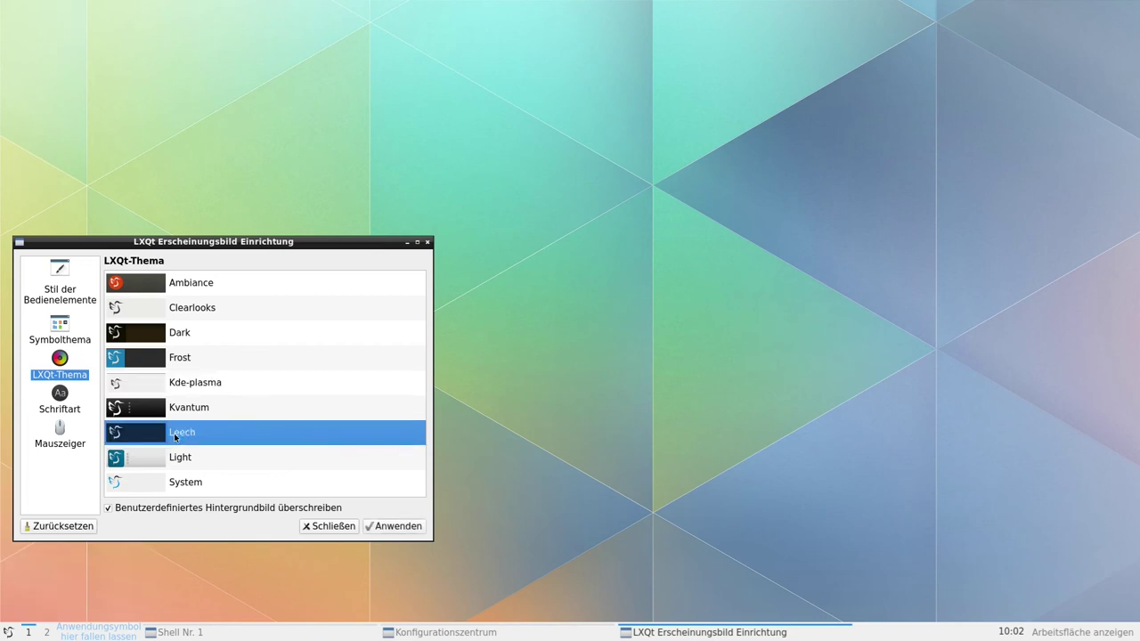
left_click(381, 527)
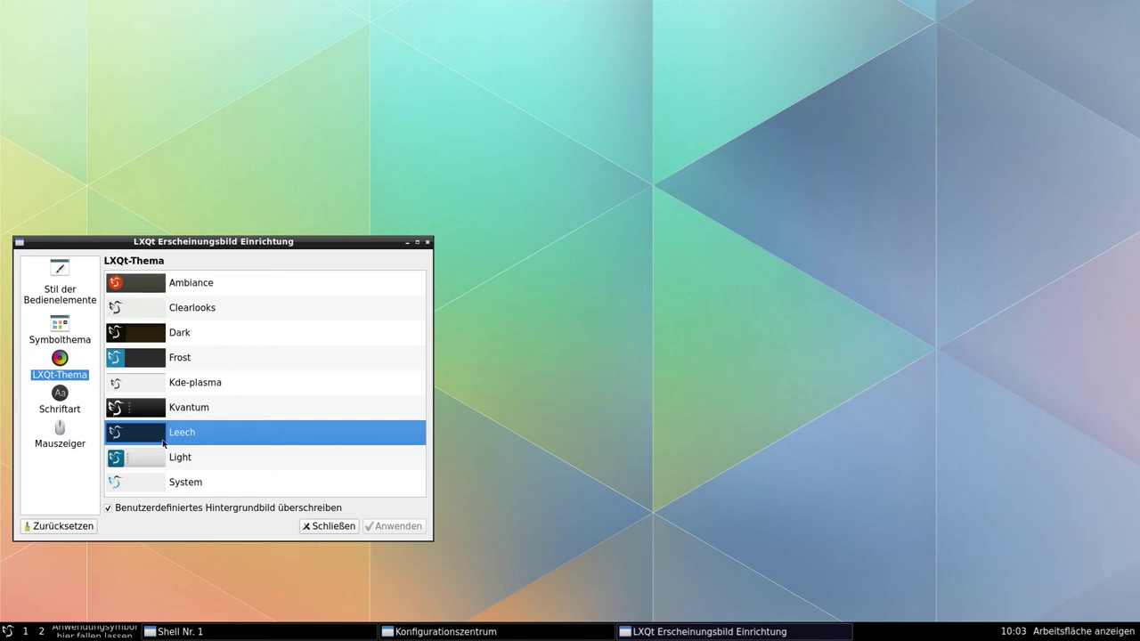
Step: Try the System theme, then select and apply the Light theme
left_click(10, 632)
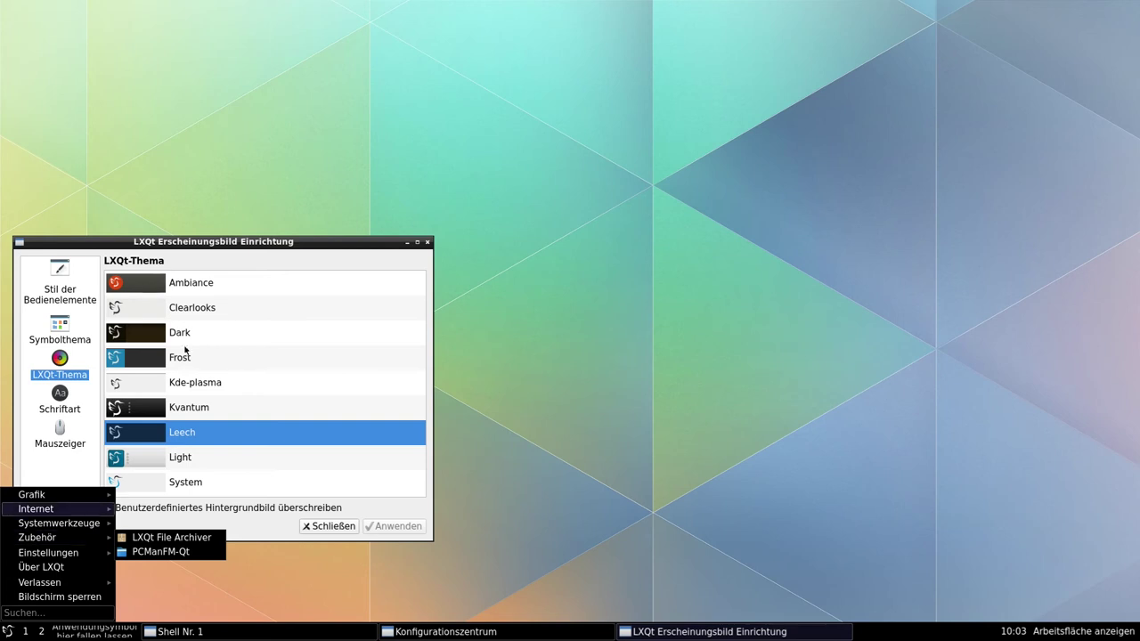
left_click(191, 487)
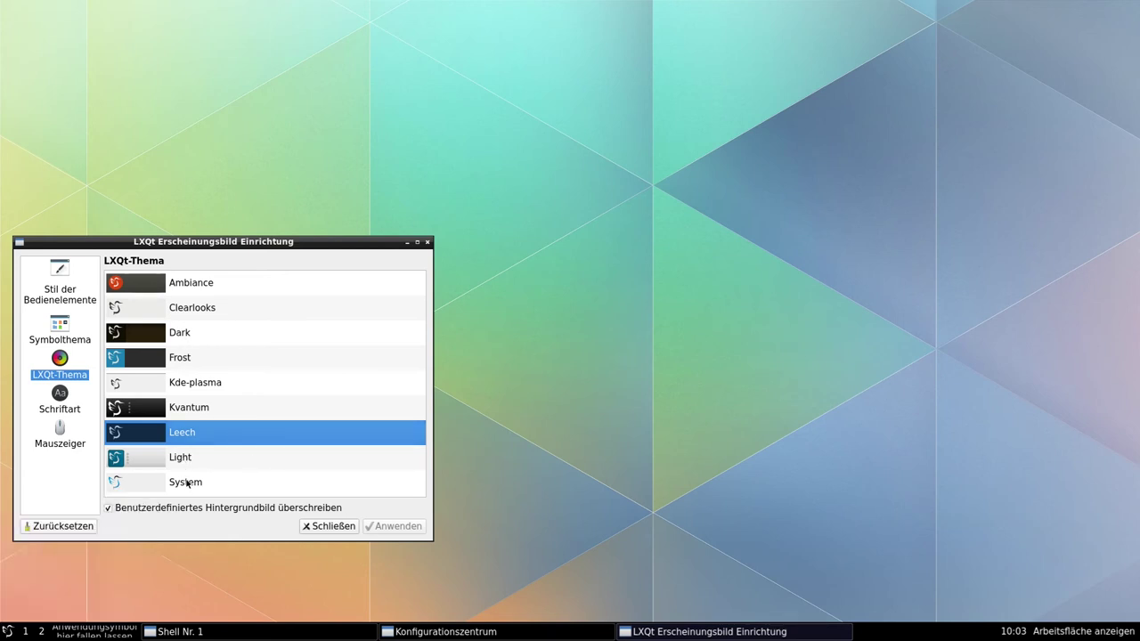
left_click(190, 487)
left_click(388, 528)
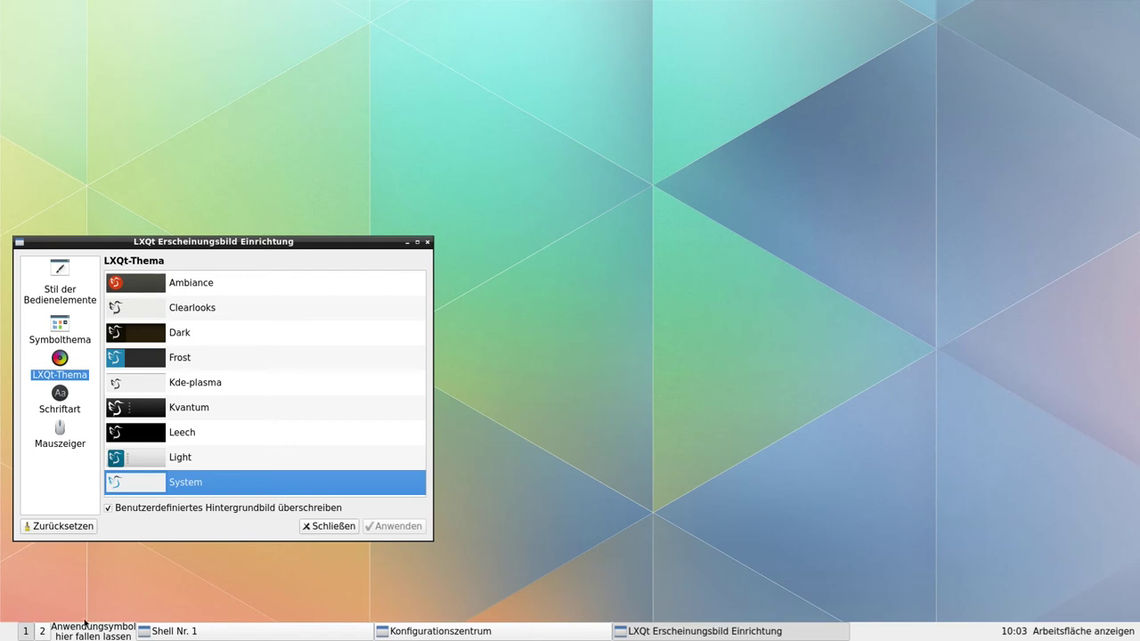
left_click(9, 631)
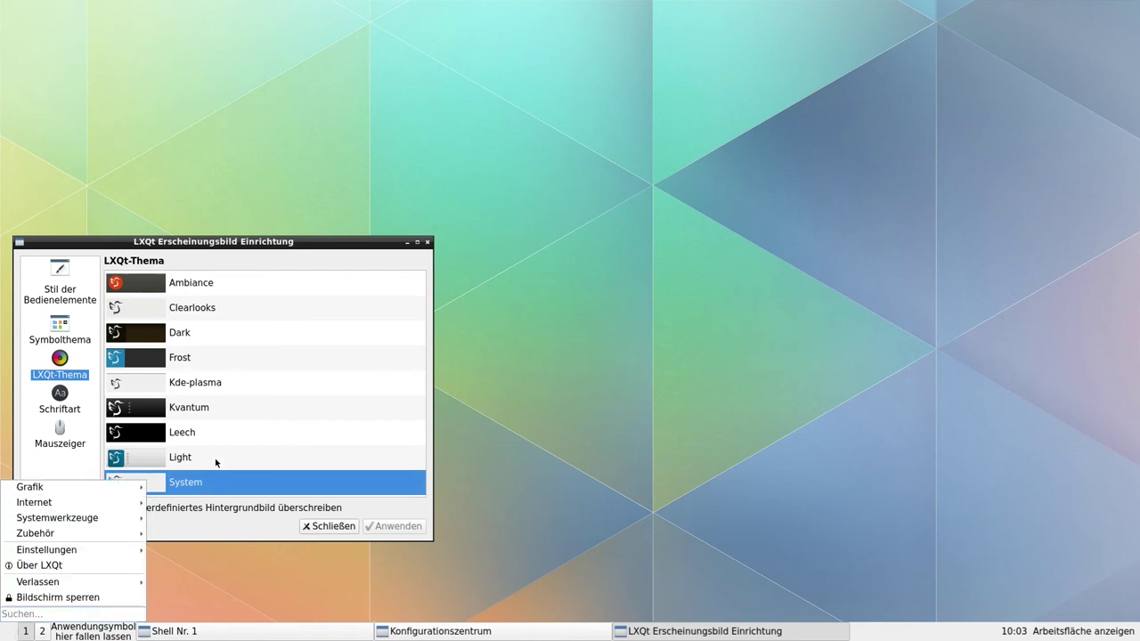
left_click(178, 465)
left_click(182, 461)
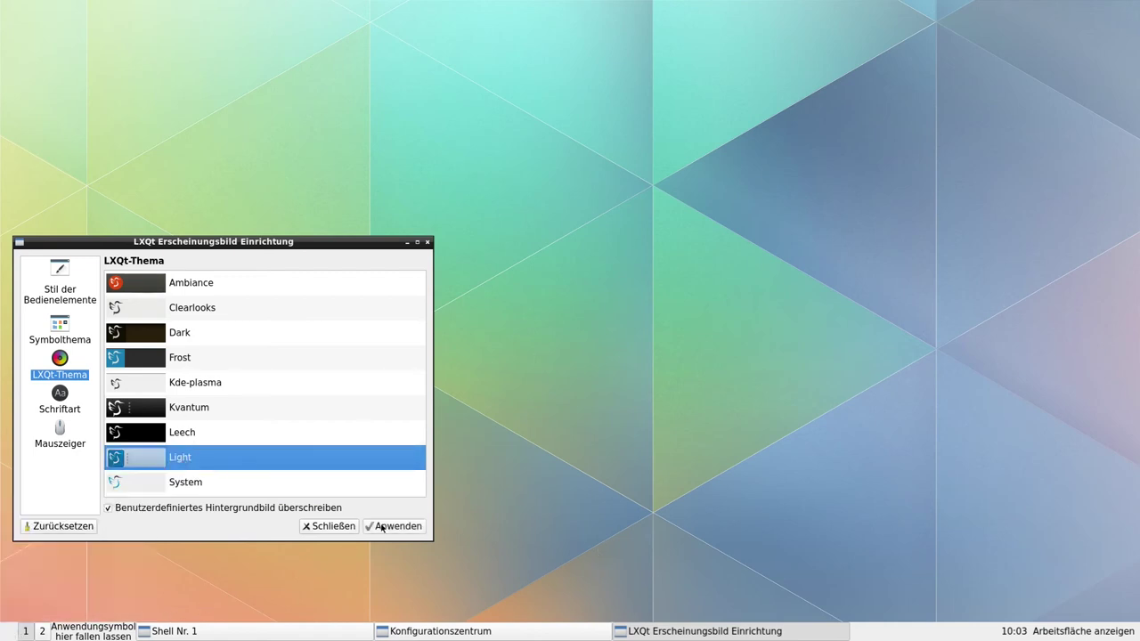
left_click(381, 526)
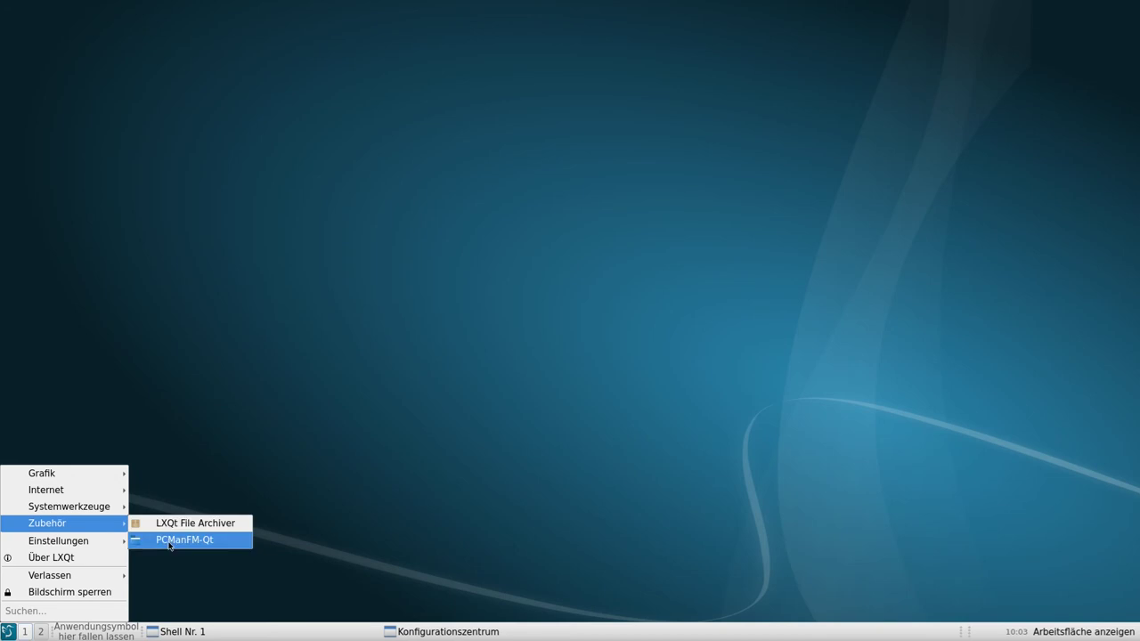
Step: Launch PCManFM-Qt on the home folder typ and confirm its version 0.16.0 in Hilfe > Über
left_click(173, 541)
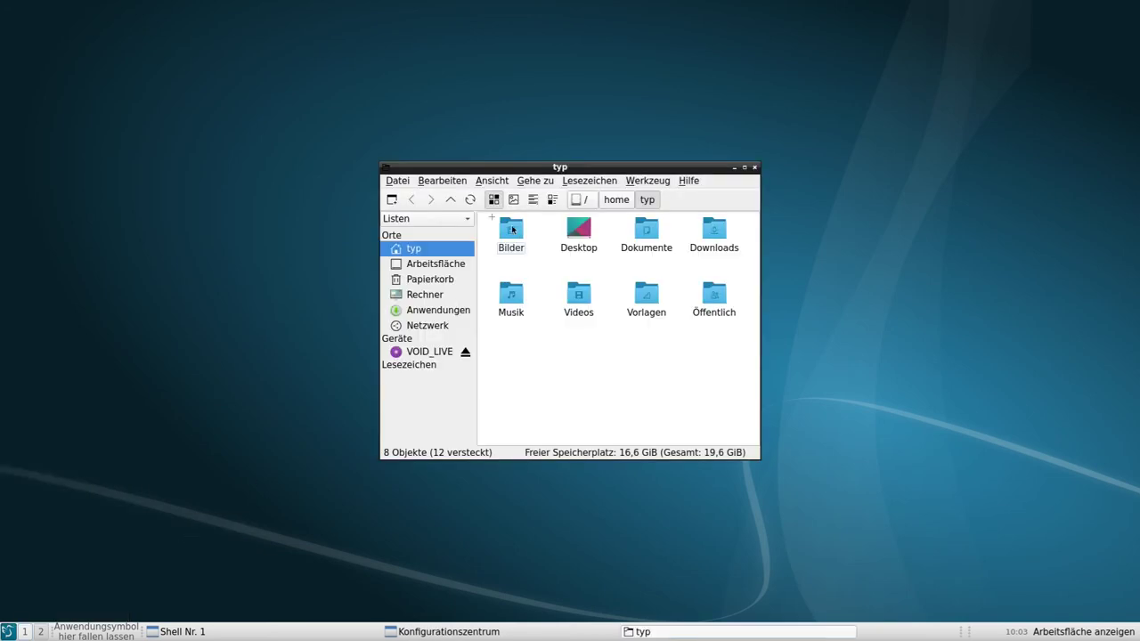
left_click(688, 184)
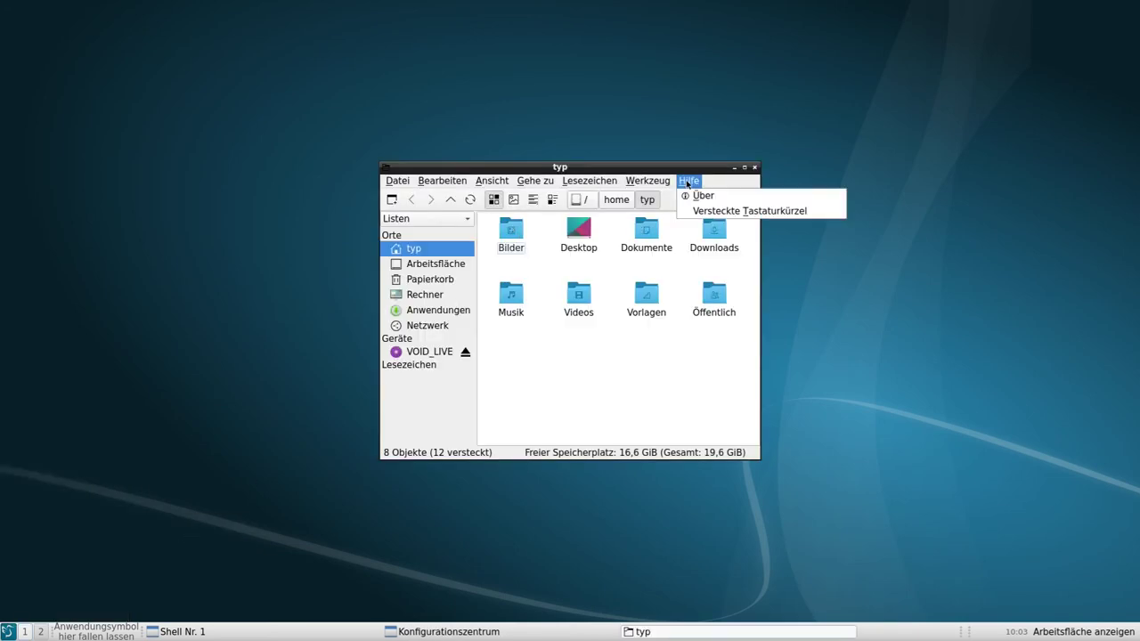
left_click(700, 195)
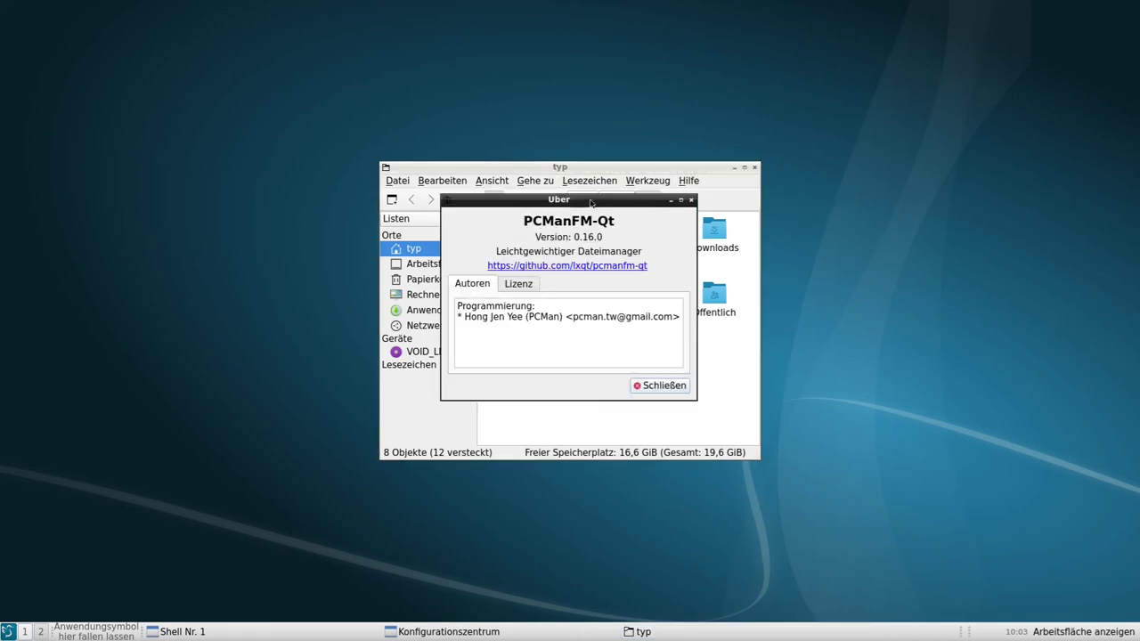
left_click_drag(590, 202, 615, 261)
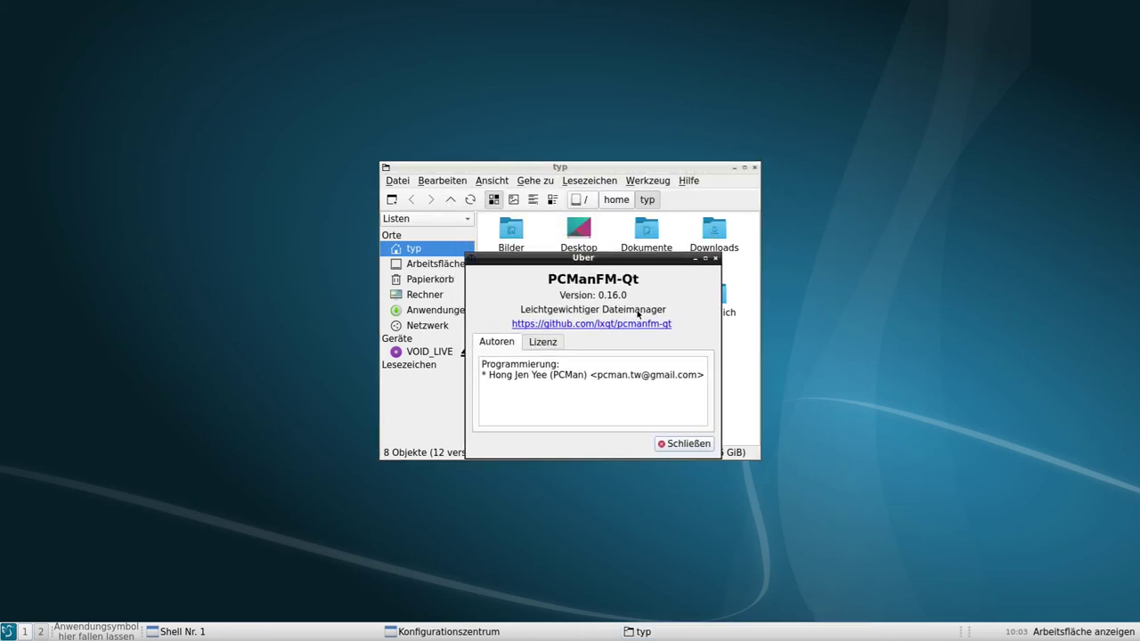
left_click(714, 260)
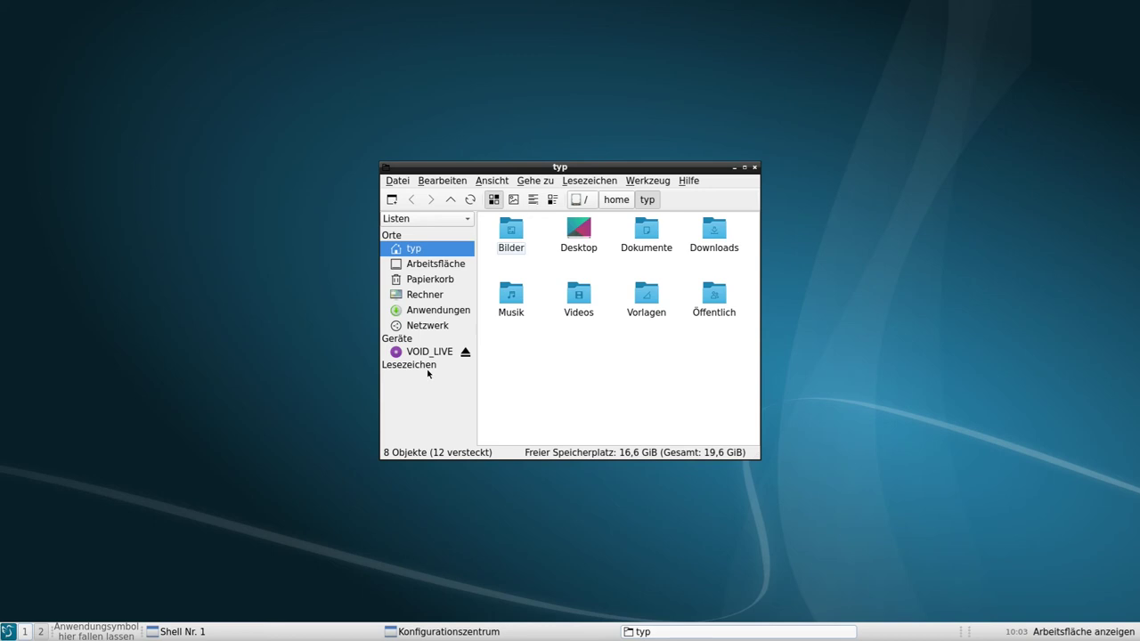
left_click(689, 181)
Step: Open the drop-down QTerminal from Systemwerkzeuge > QTerminal herabhängend
mouse_move(648, 181)
left_click(9, 625)
left_click(9, 626)
mouse_move(79, 504)
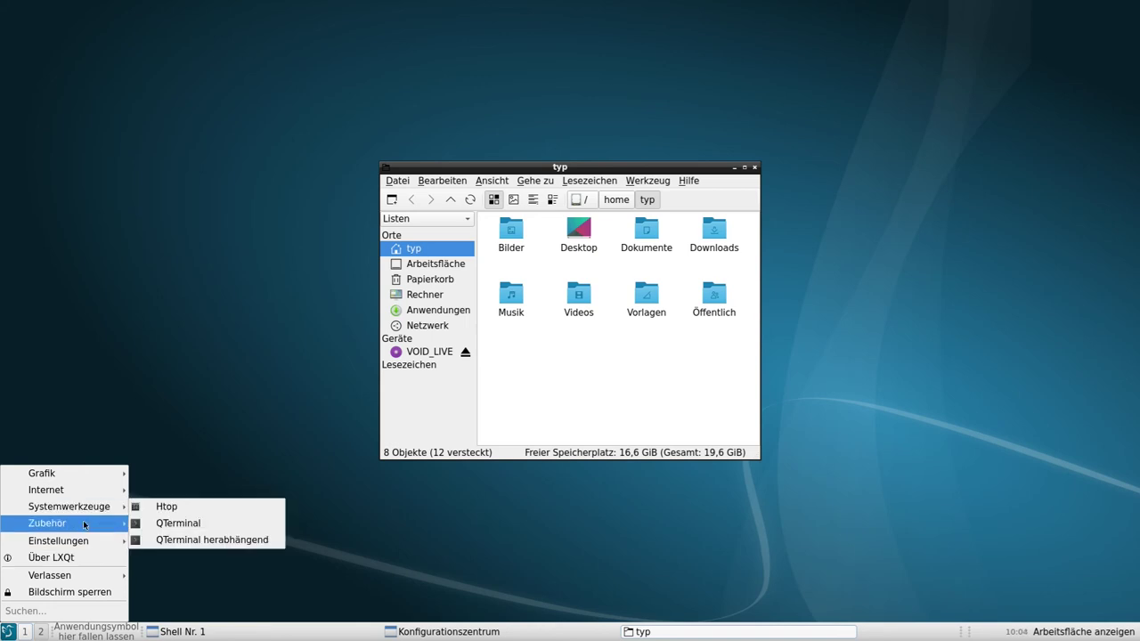
left_click(178, 540)
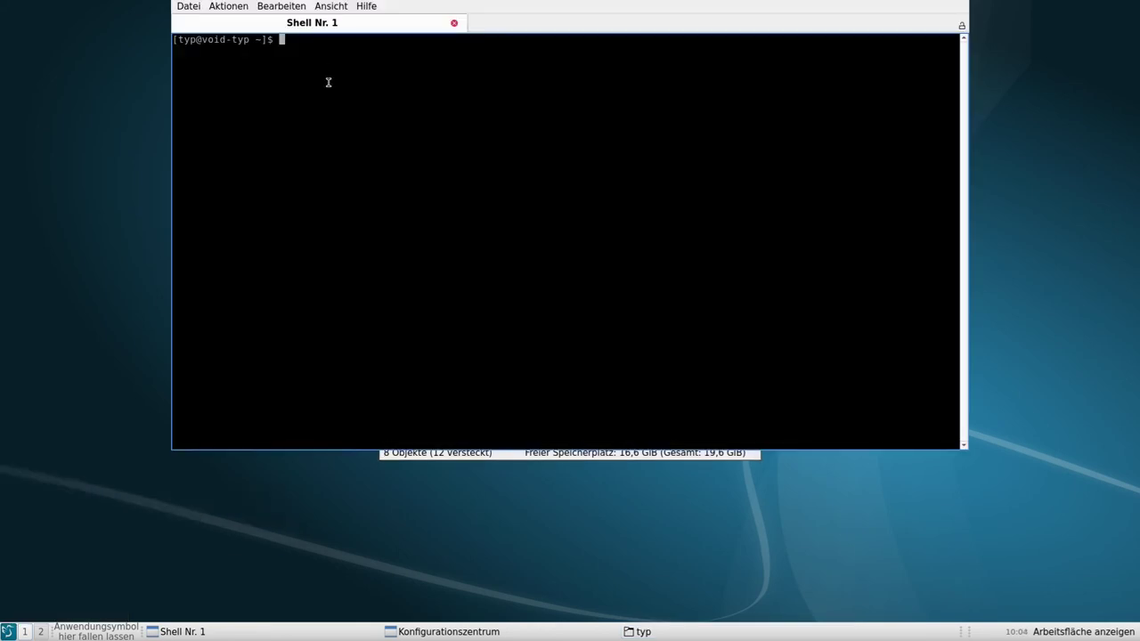
Step: Hide the drop-down terminal, browse the start menu, then take the VM out of fullscreen
left_click(9, 625)
mouse_move(95, 528)
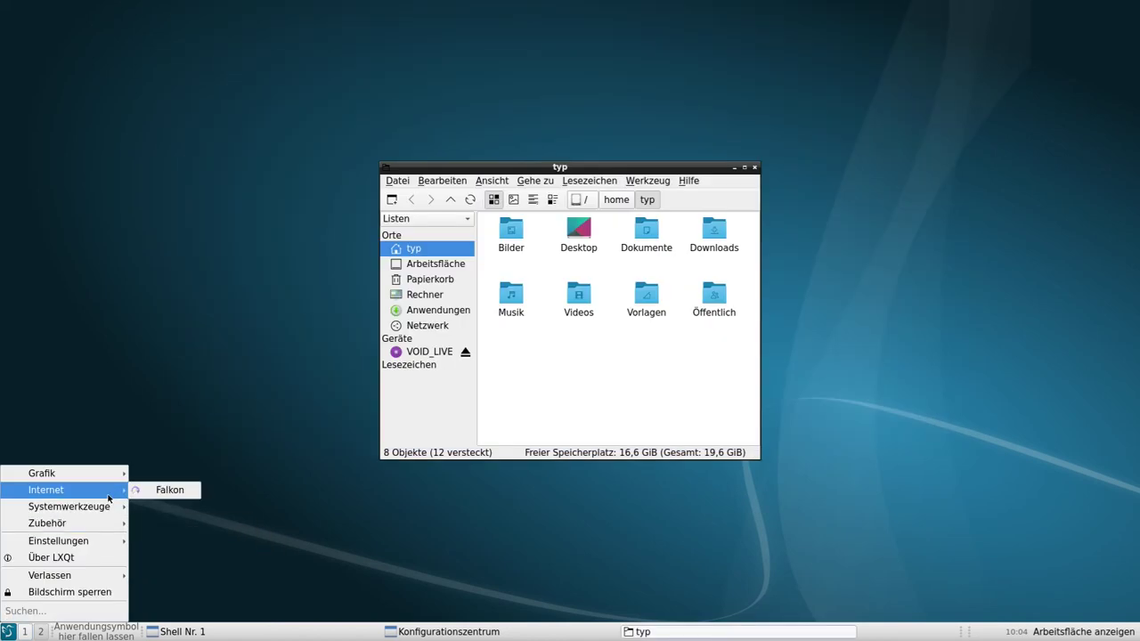
mouse_move(96, 504)
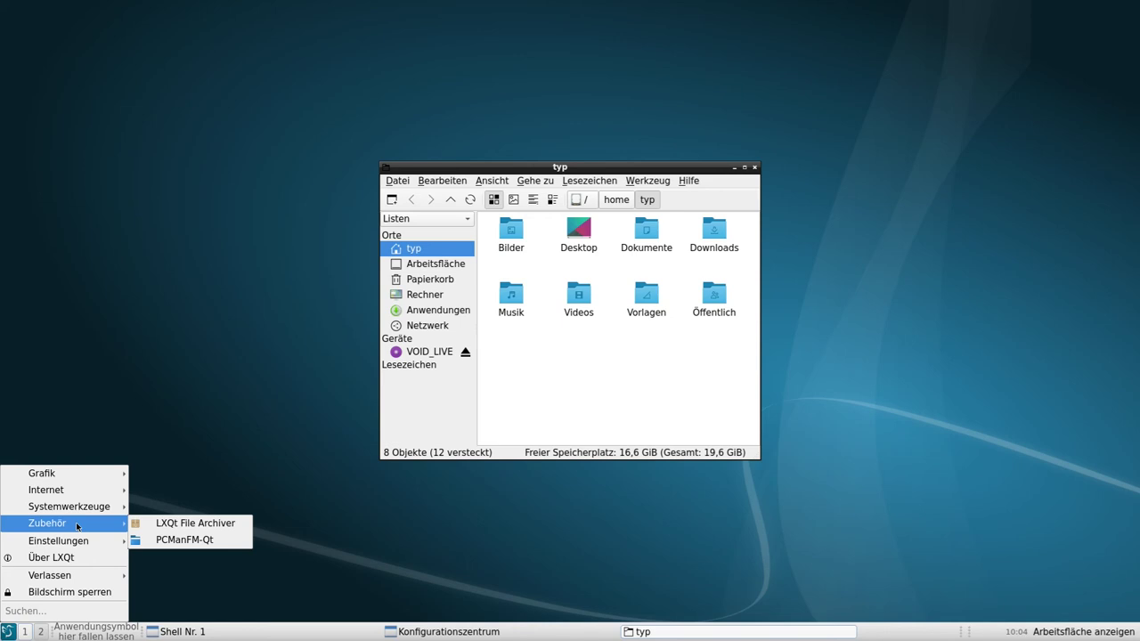
mouse_move(98, 514)
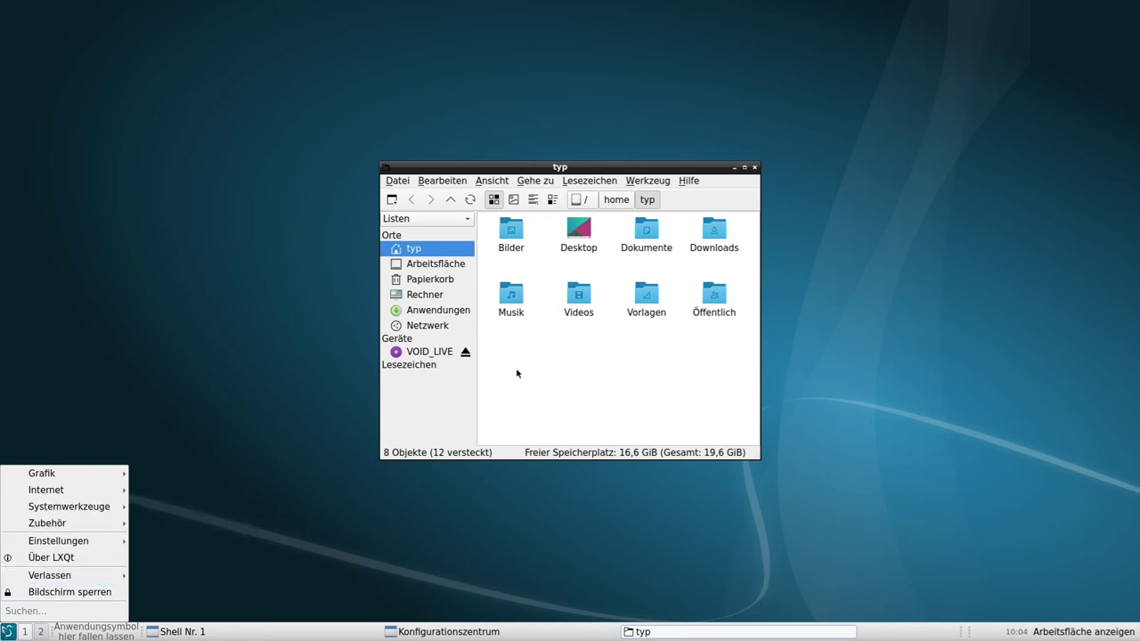
left_click(356, 528)
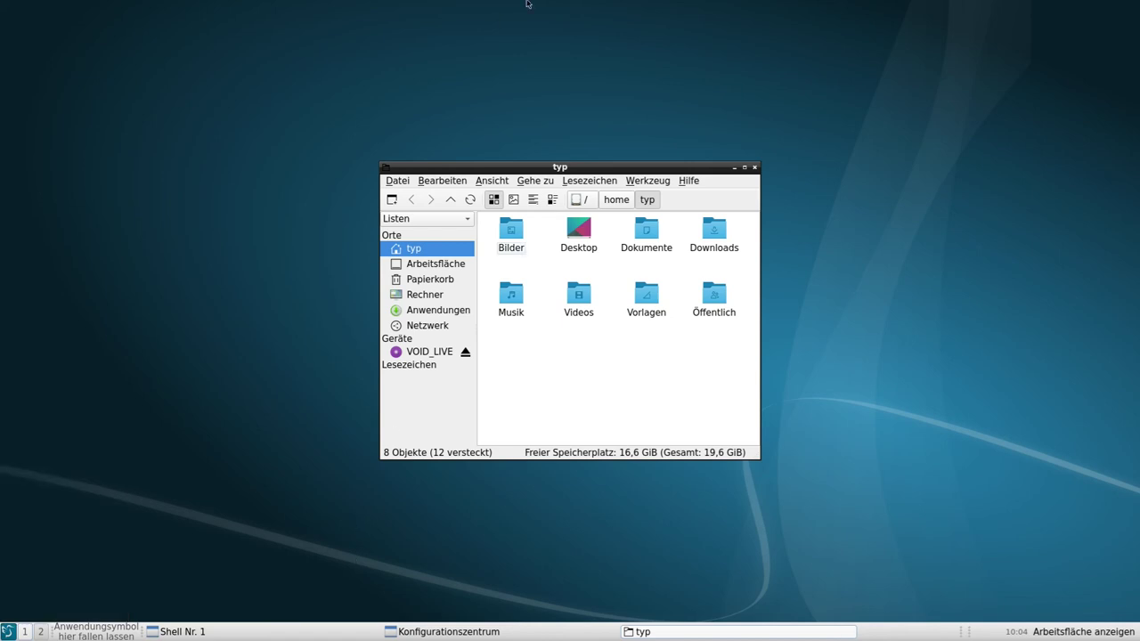
left_click(556, 16)
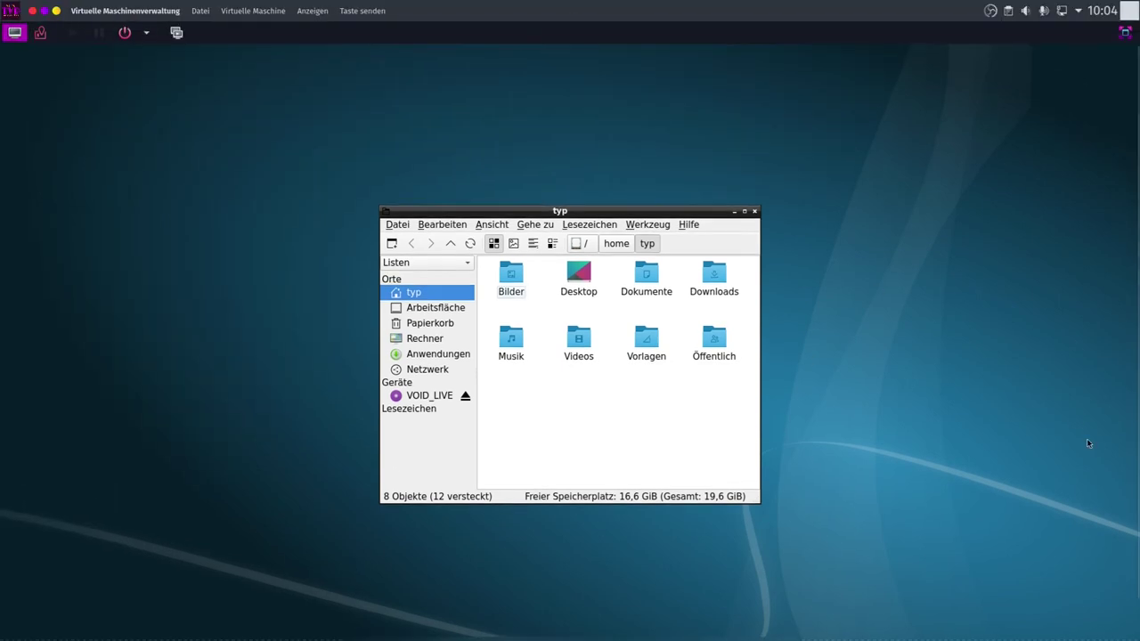
mouse_move(455, 637)
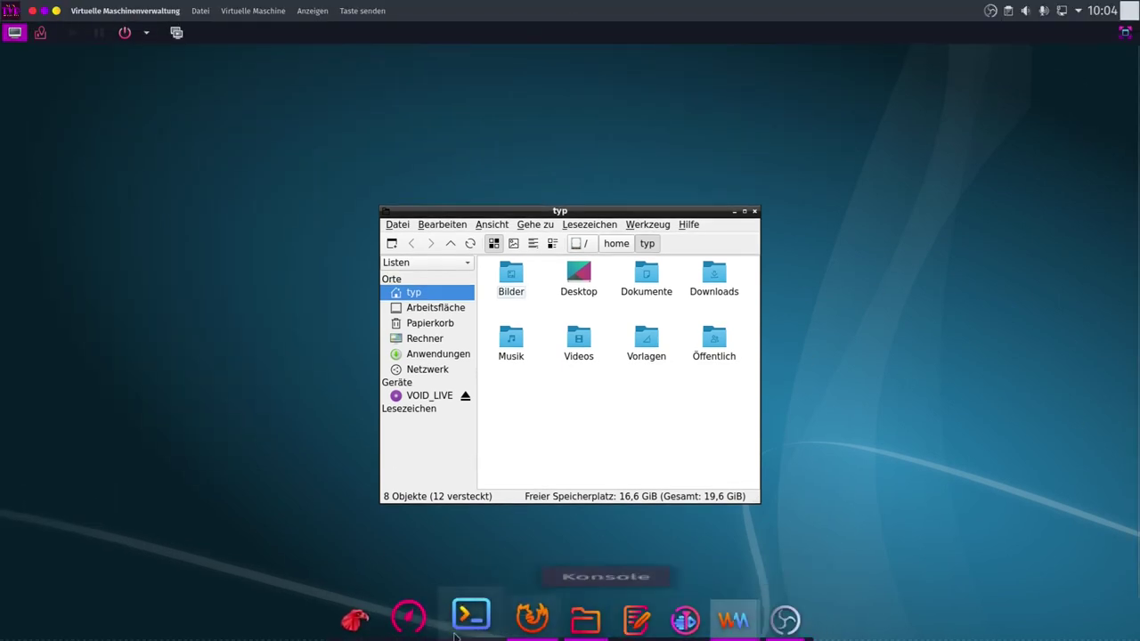
Step: Open voidlinux.org/packages in host Firefox, choose architecture i686, and focus the package search box
left_click(532, 617)
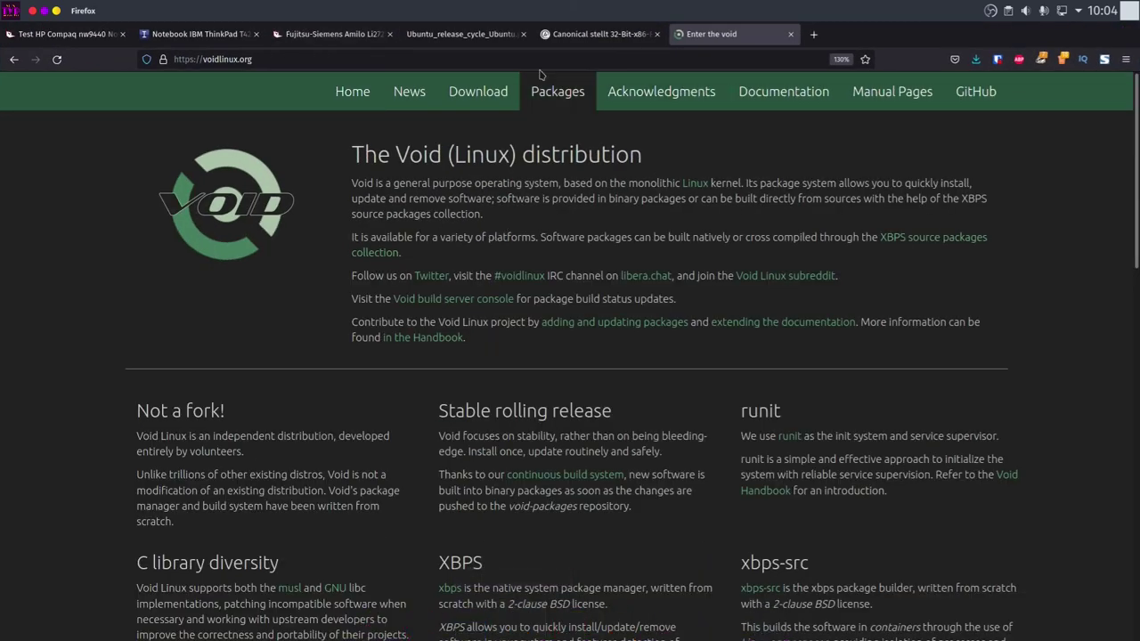
left_click(554, 92)
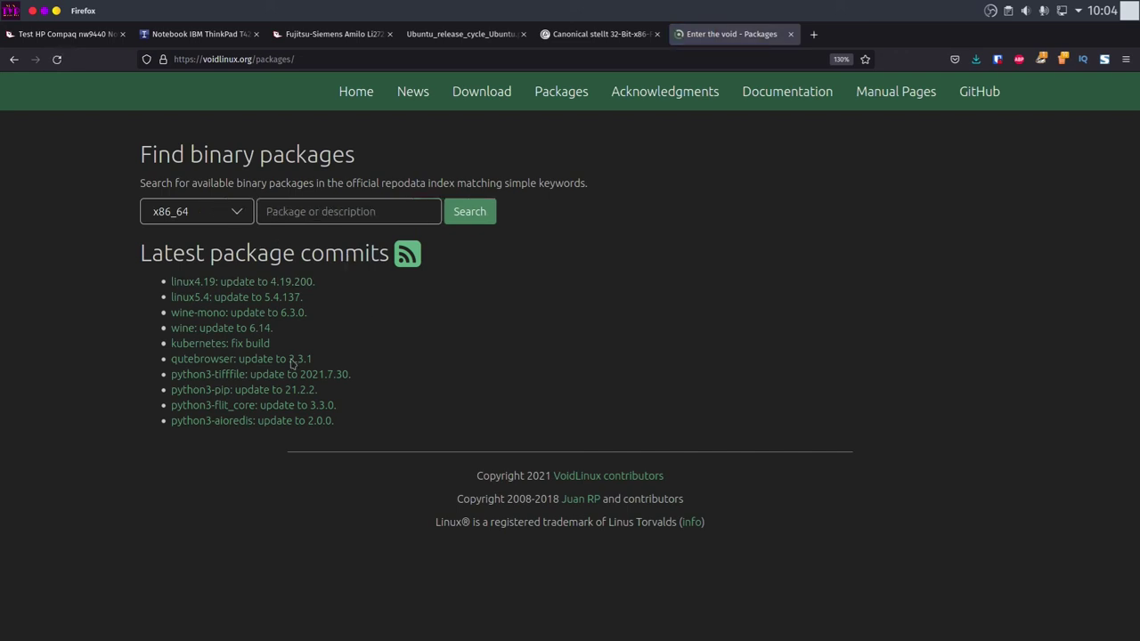
left_click(185, 218)
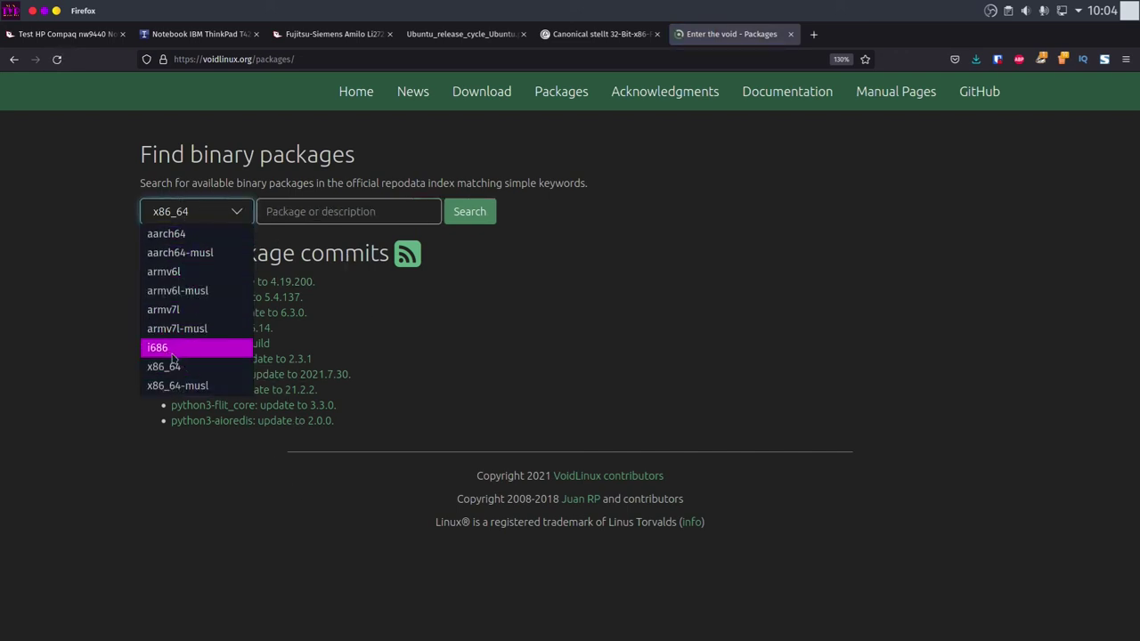
left_click(170, 349)
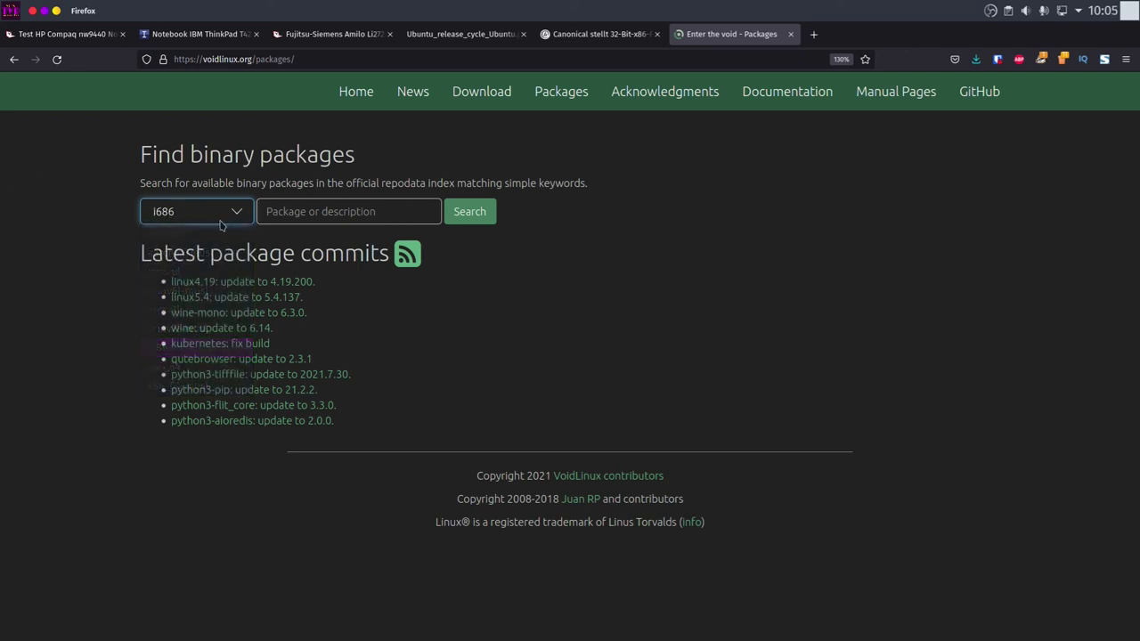
left_click(384, 212)
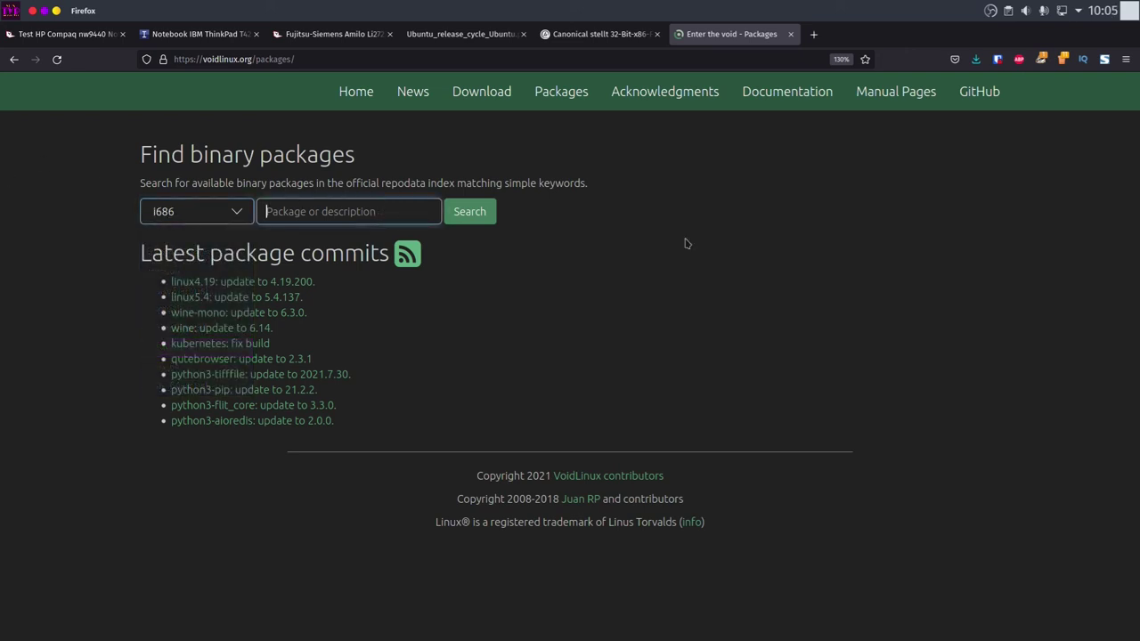
Step: Search the i686 package index for 'stacer', then replace the term with 'libre' for libreoffice
type("stacer")
key("Return")
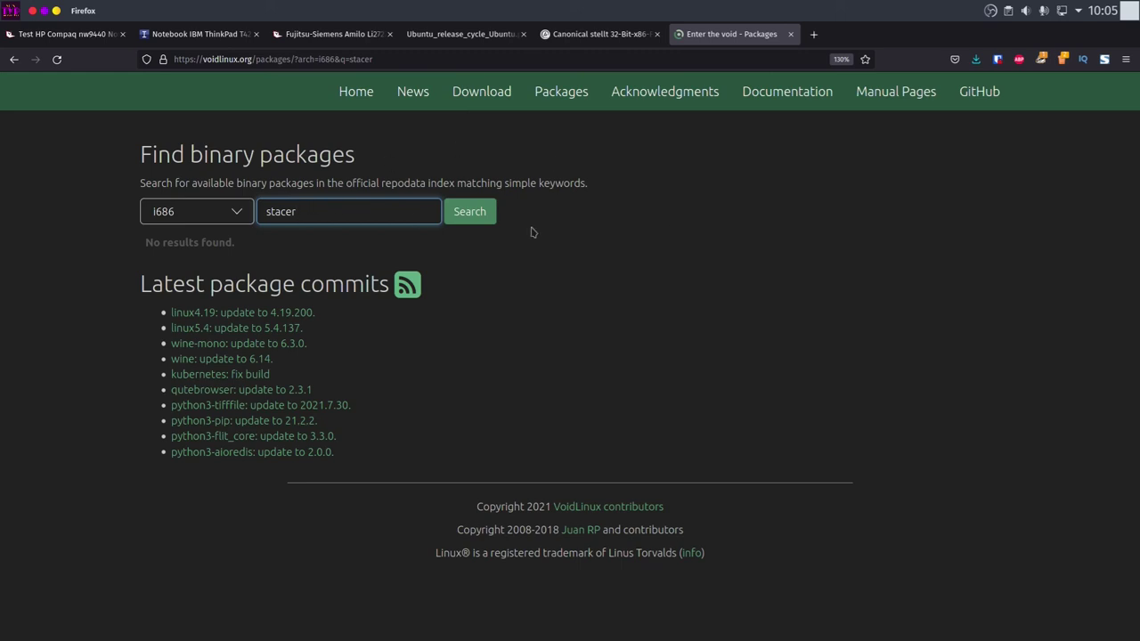
double_click(314, 221)
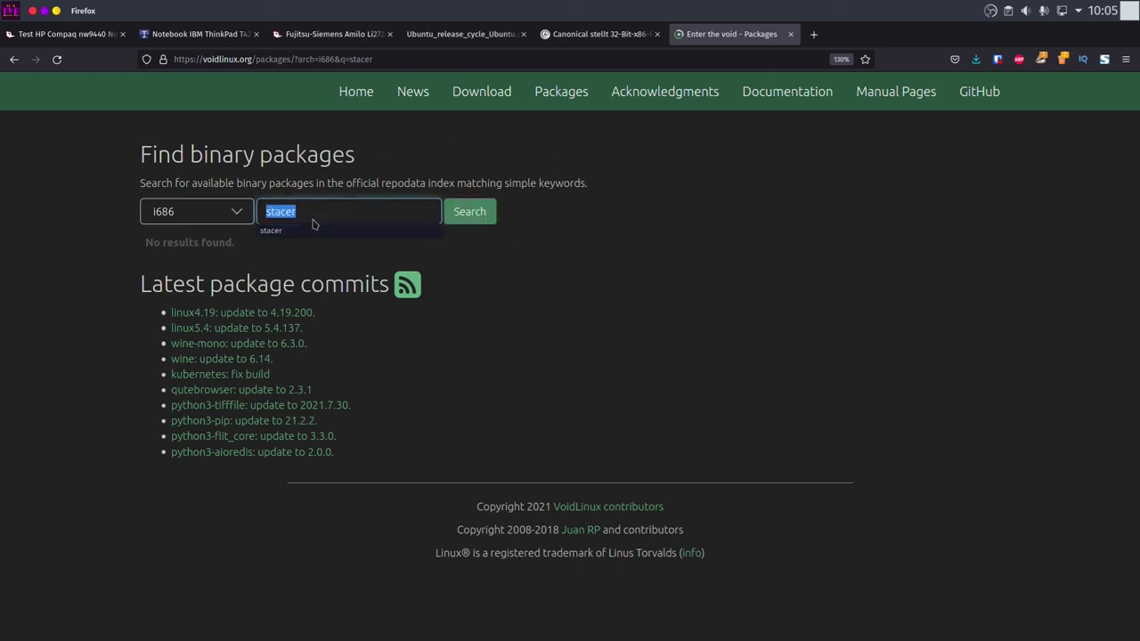
type("libreoffice")
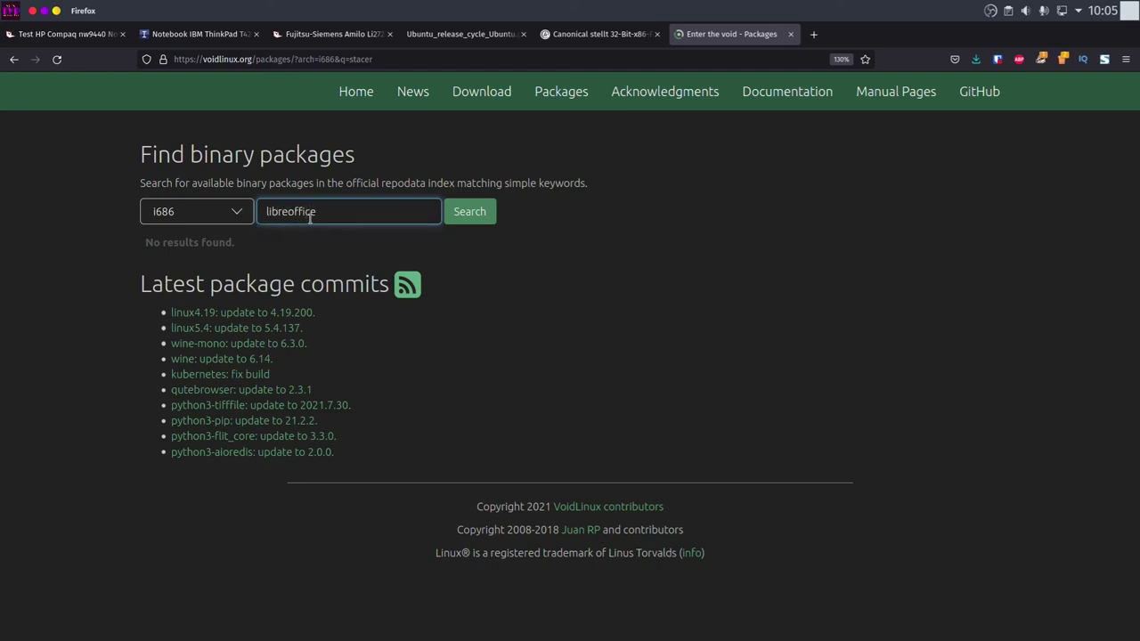
left_click(488, 213)
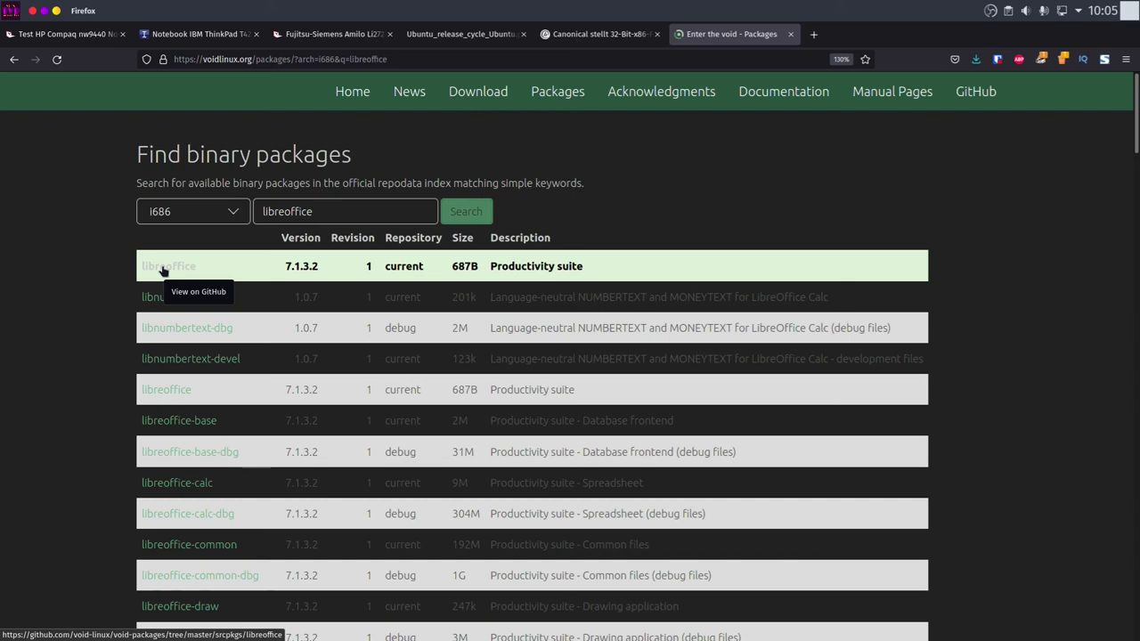
Step: Review the libreoffice 7.1.3.2 result and switch back to the virtual machine window
scroll(163, 270, "down", 3)
scroll(160, 392, "up", 3)
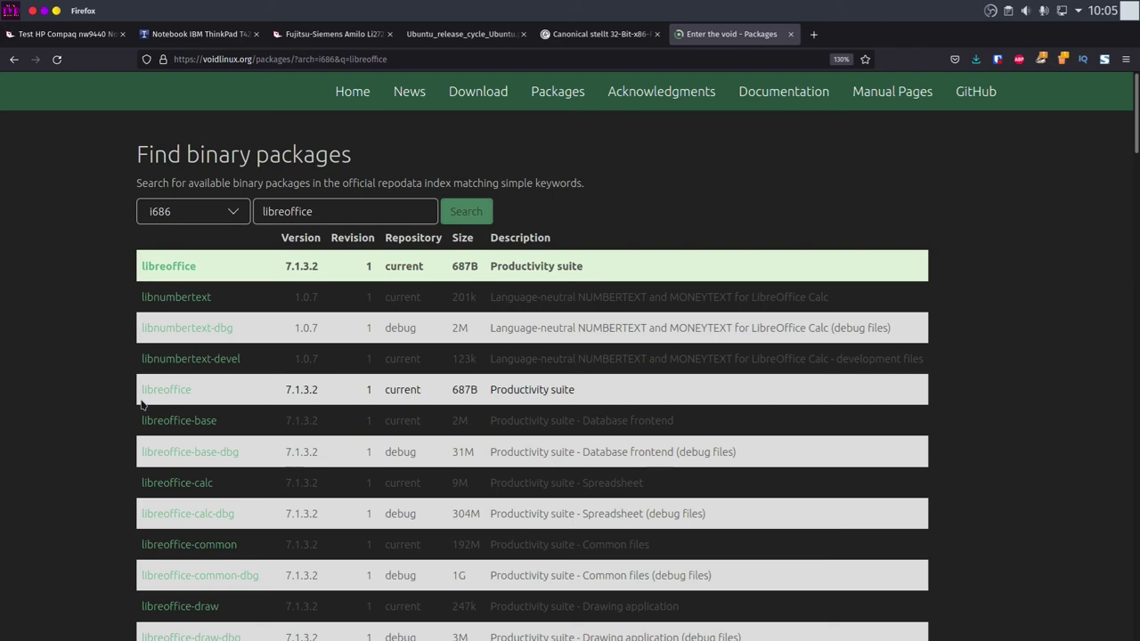
key("alt+Tab")
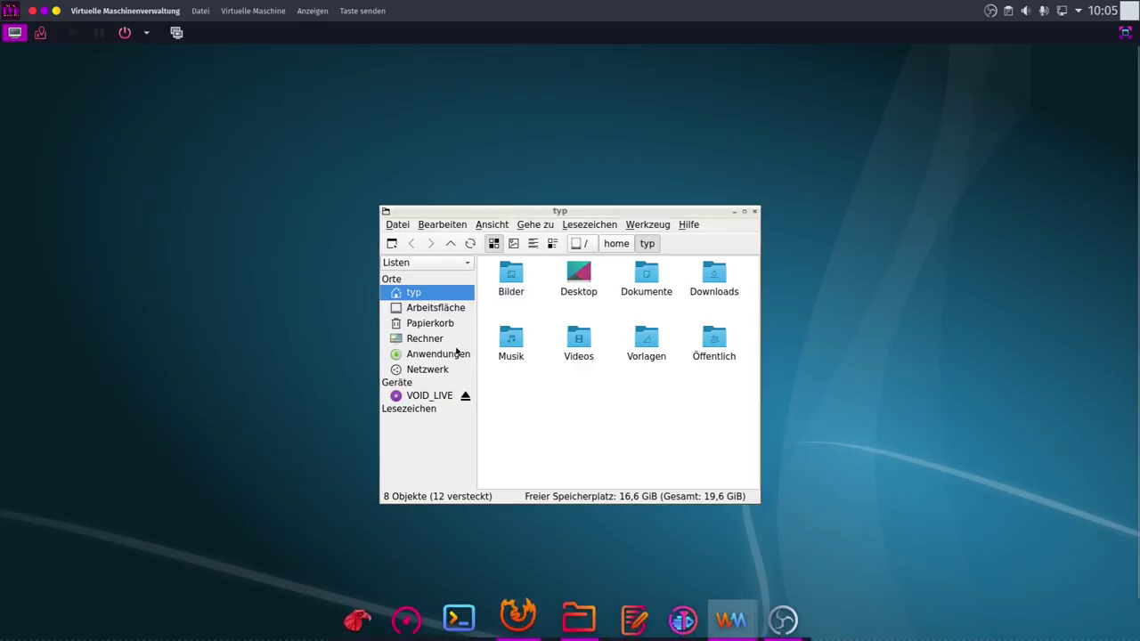
Step: Put the VM back into fullscreen and launch QTerminal from Systemwerkzeuge
left_click(1127, 34)
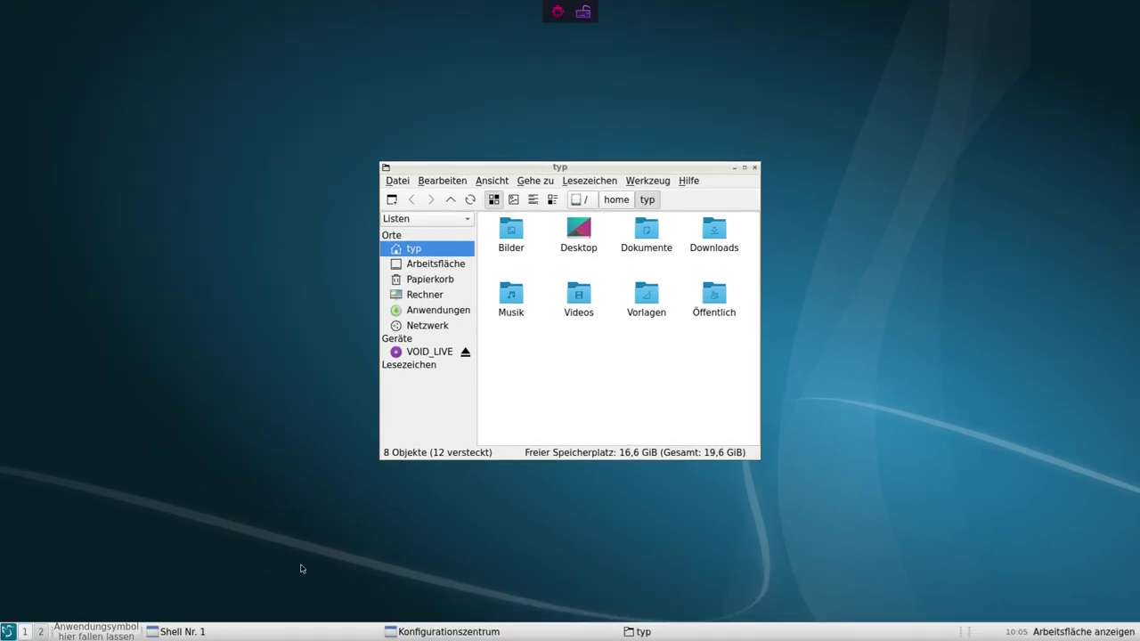
left_click(9, 630)
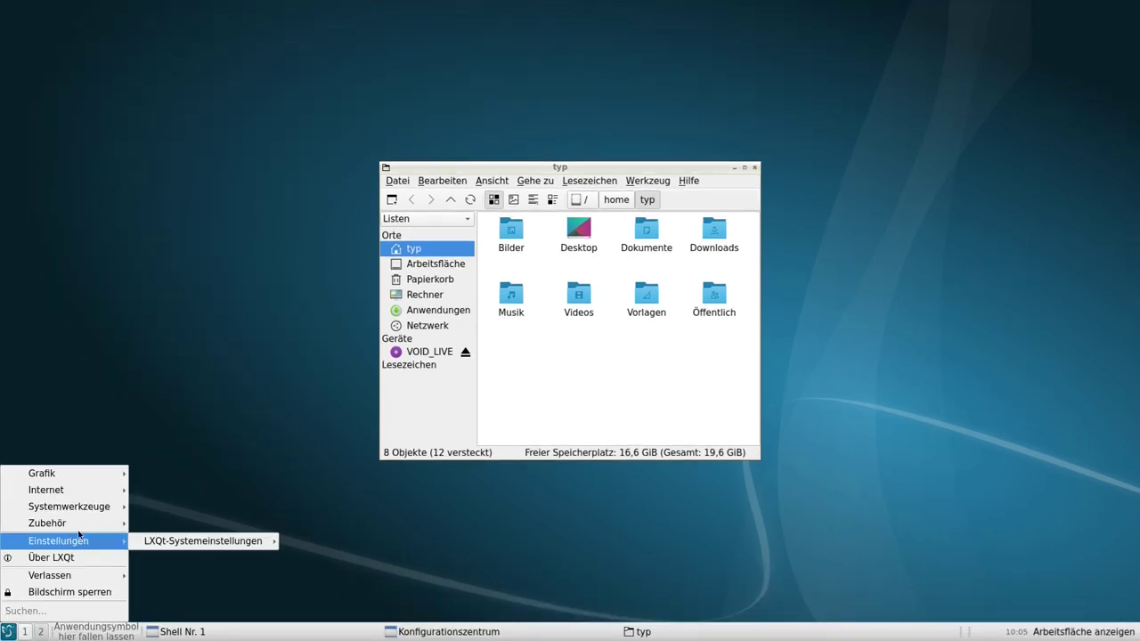
mouse_move(93, 529)
mouse_move(98, 507)
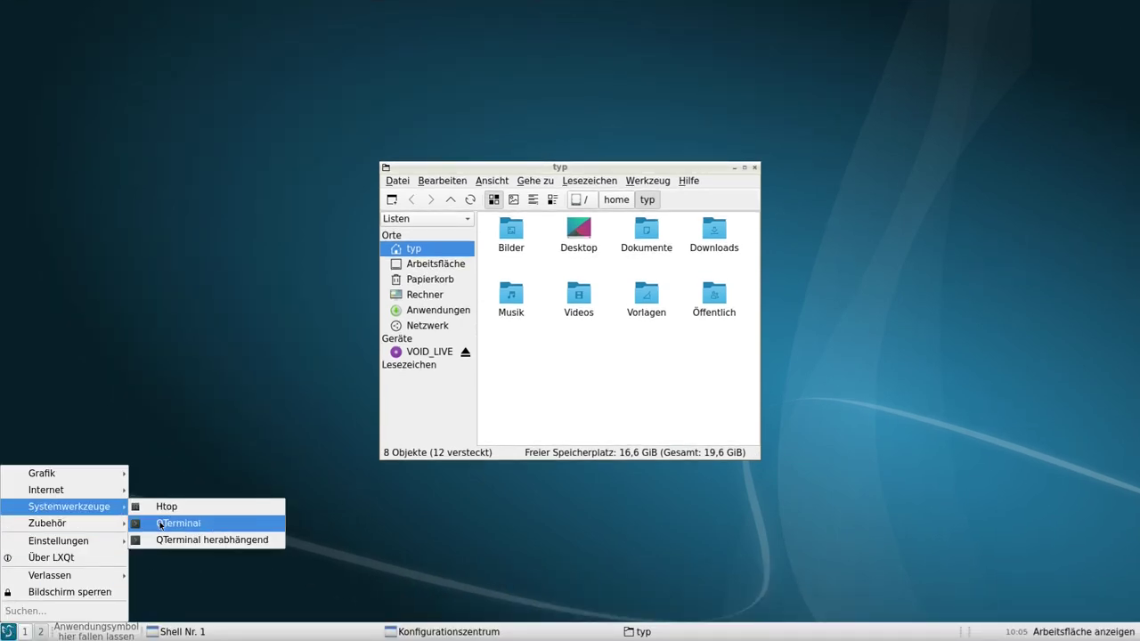
left_click(164, 523)
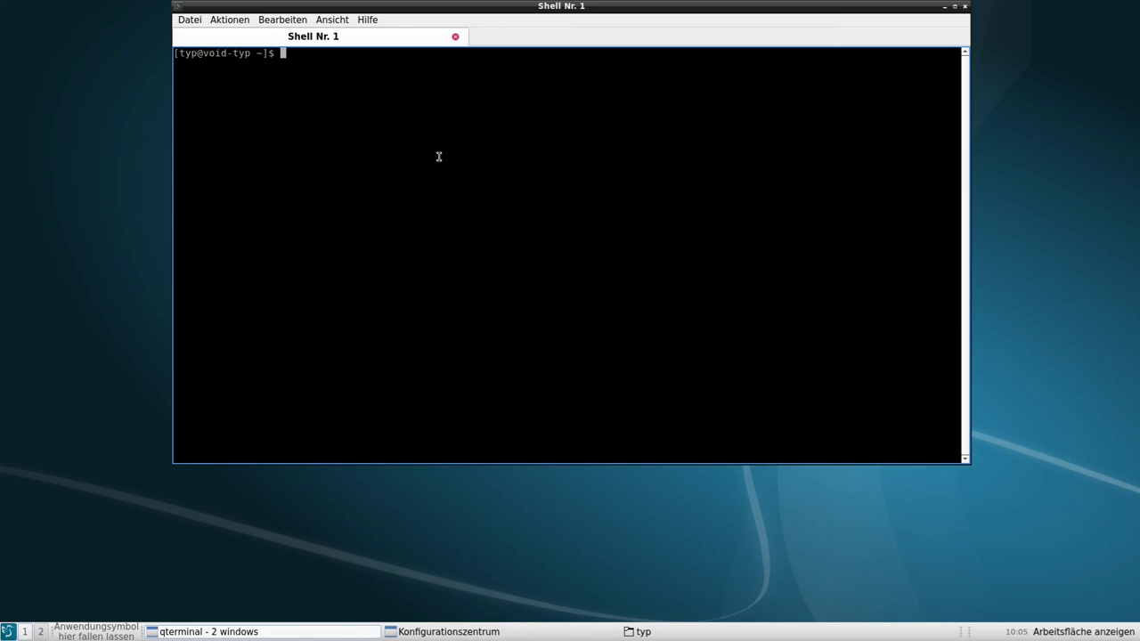
Step: Run 'sudo xbps-install libreoffice' in the terminal, fixing typos along the way
type("sudo ")
type("b")
key("BackSpace")
type("xbps")
type("-")
type("is")
type("n")
key("BackSpace")
key("BackSpace")
type("nstall libre")
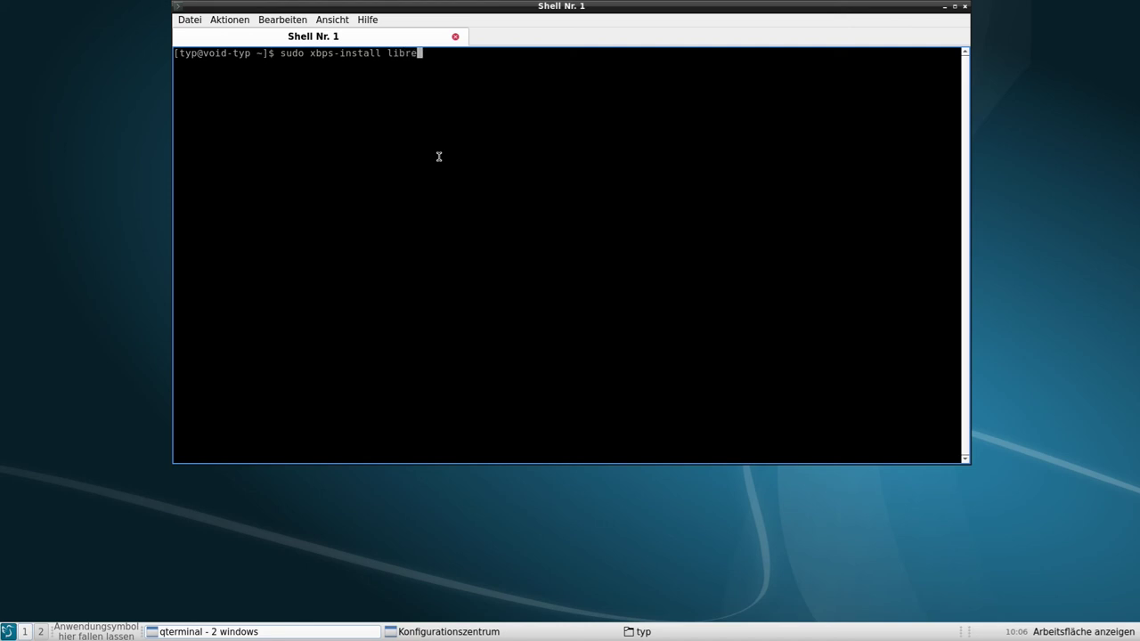
type("office")
key("Return")
key("Return")
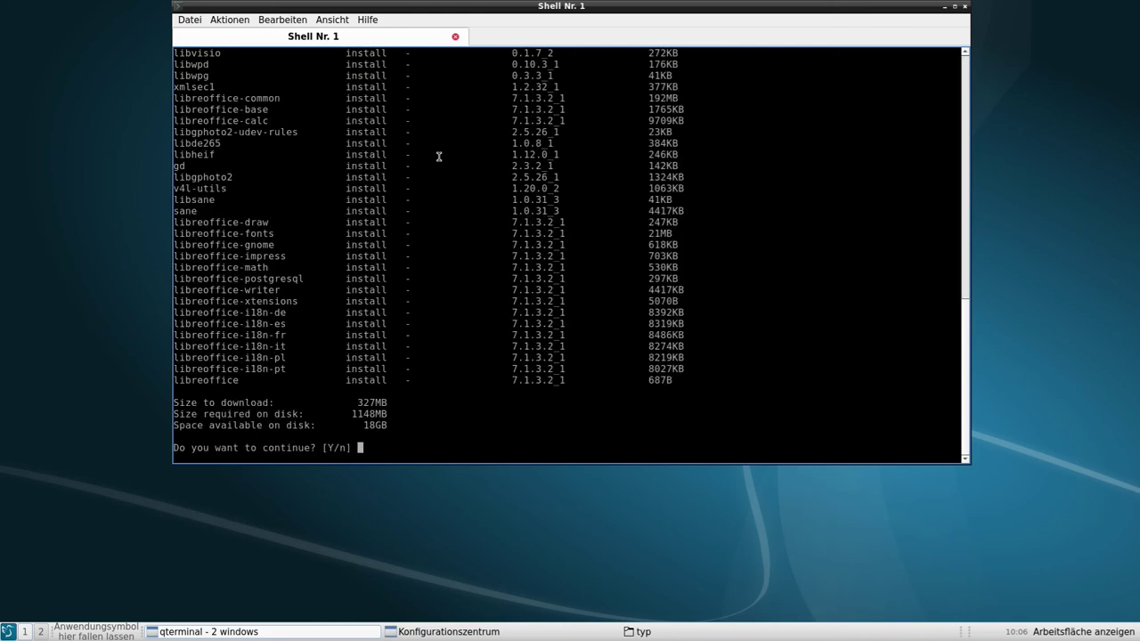
Step: Review the 327MB download, 1148MB disk package list and answer 'n' to abort the install
scroll(458, 280, "up", 15)
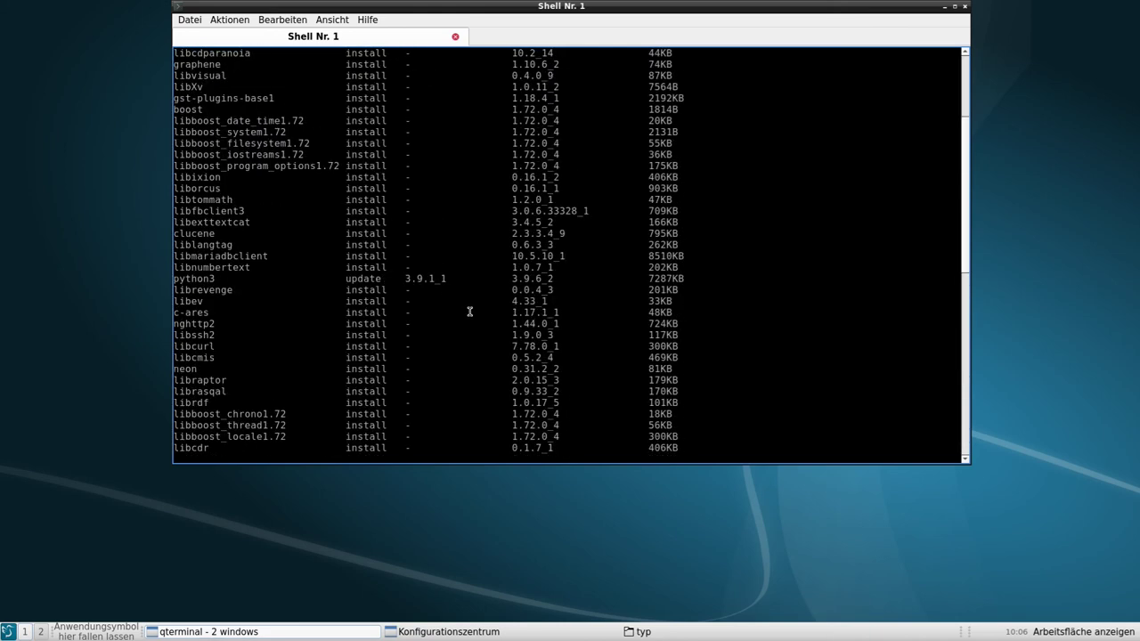
scroll(350, 228, "down", 15)
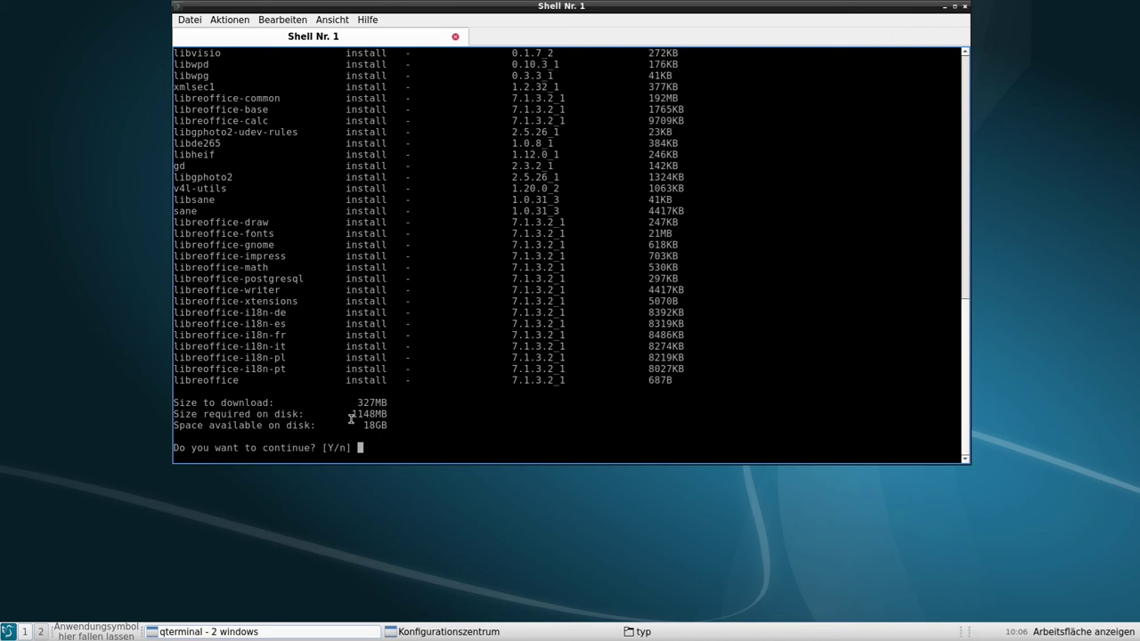
left_click_drag(351, 419, 392, 415)
left_click(450, 414)
type("n")
key("Return")
key("alt+Tab")
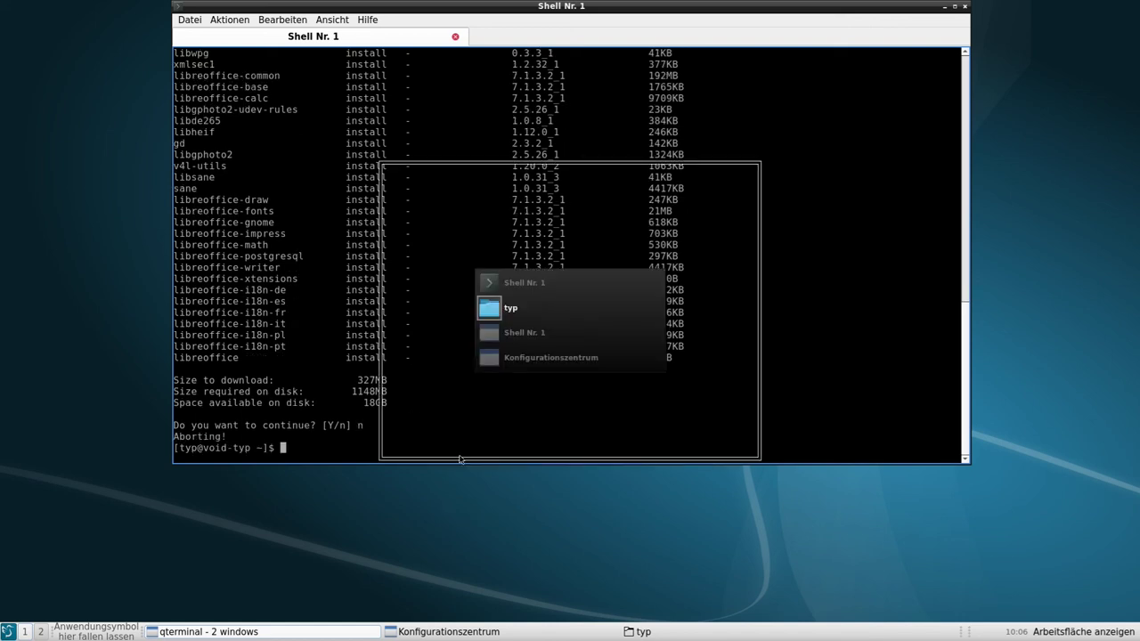
key("alt+Tab")
Step: Leave VM fullscreen and open the Void Handbook's 2.2.1 Installation via chroot page in Firefox
left_click(556, 8)
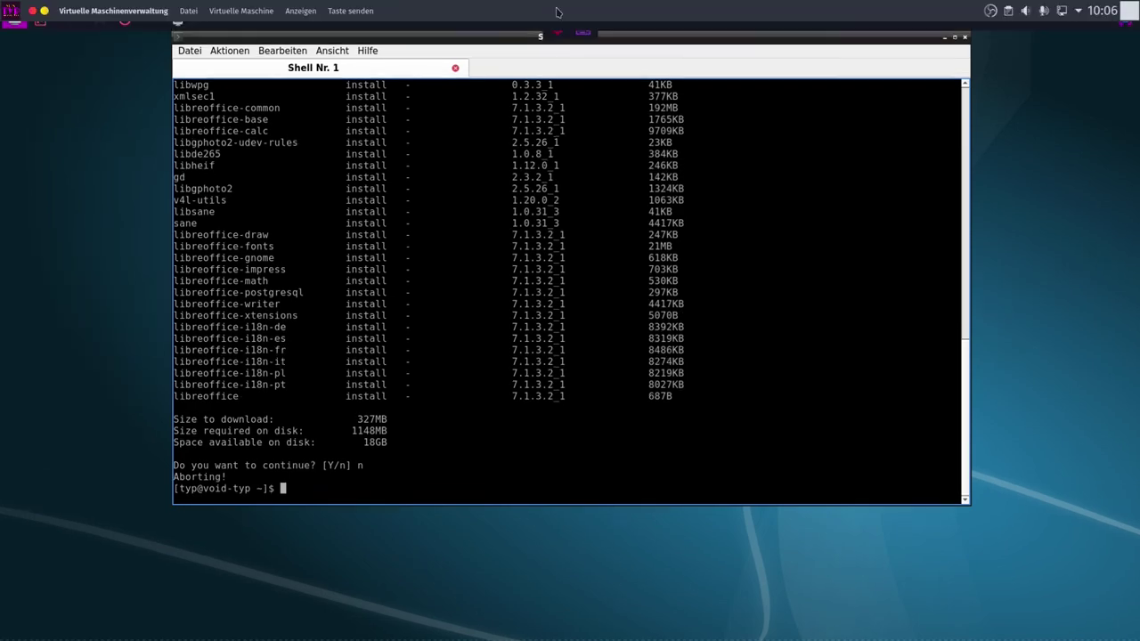
mouse_move(546, 632)
left_click(511, 617)
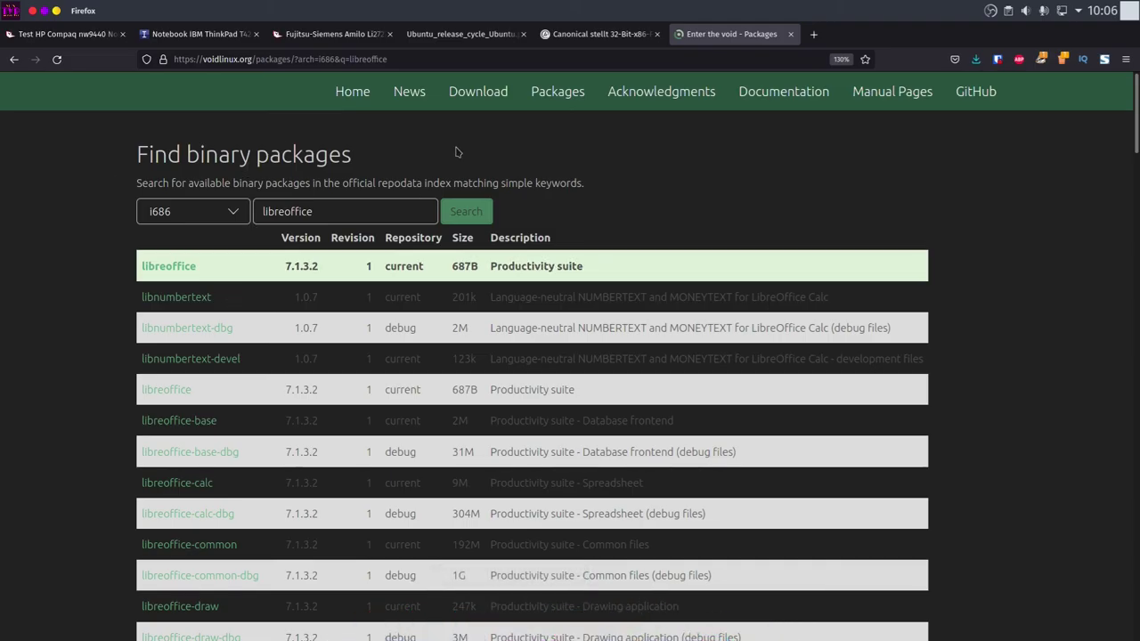
left_click(801, 93)
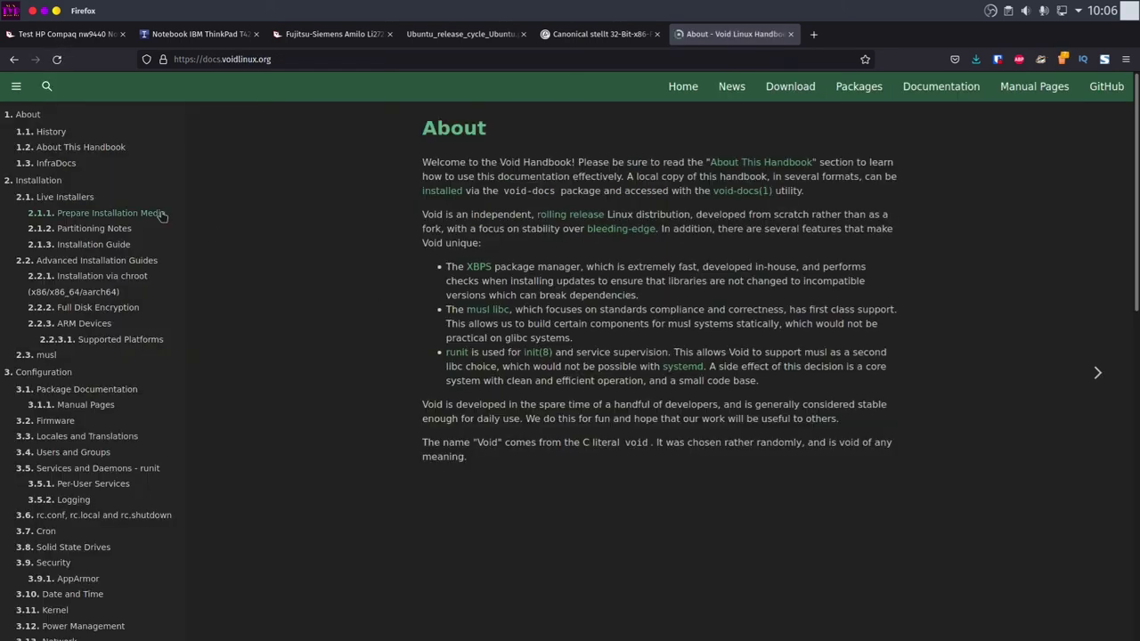
left_click(82, 284)
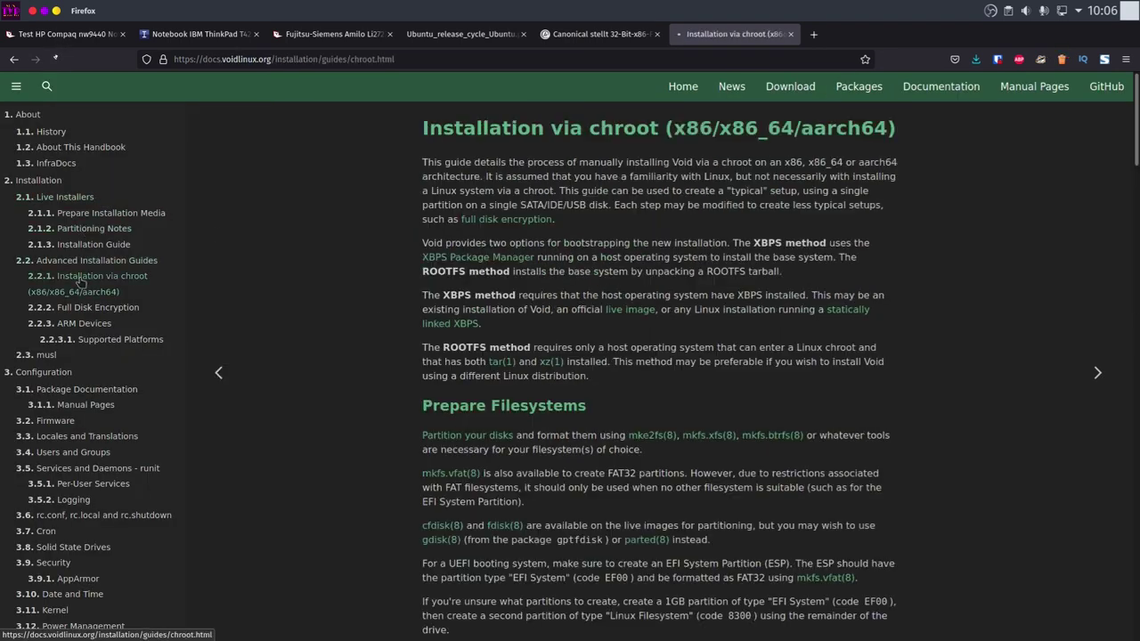
scroll(82, 290, "down", 5)
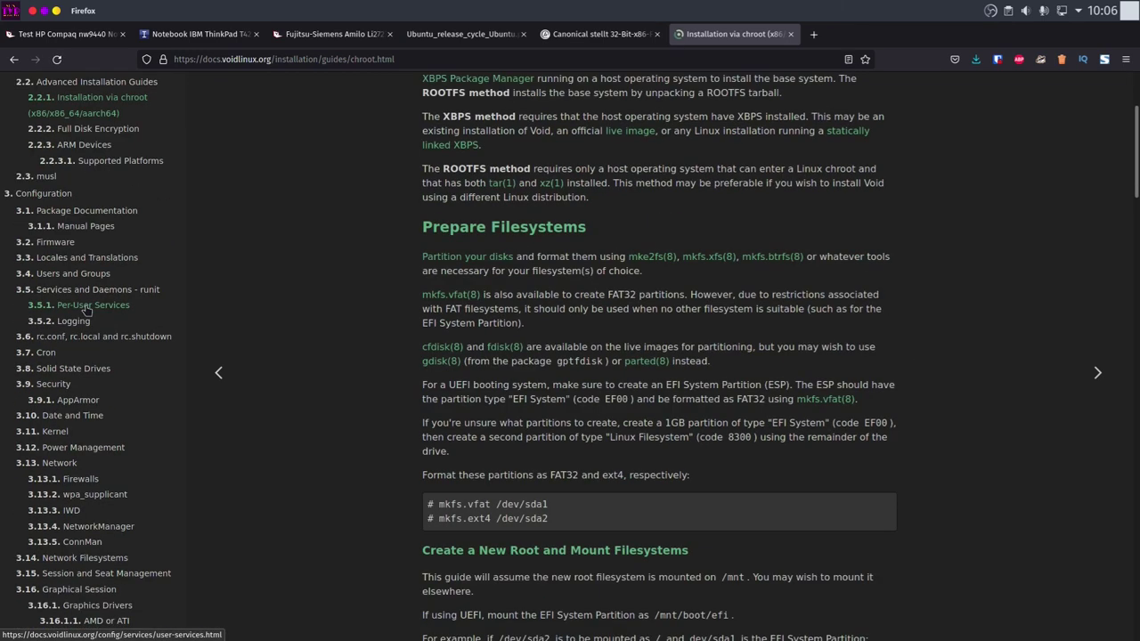
Step: Open the Void Linux Download page and scroll to the i686 tab's live image list
mouse_move(573, 634)
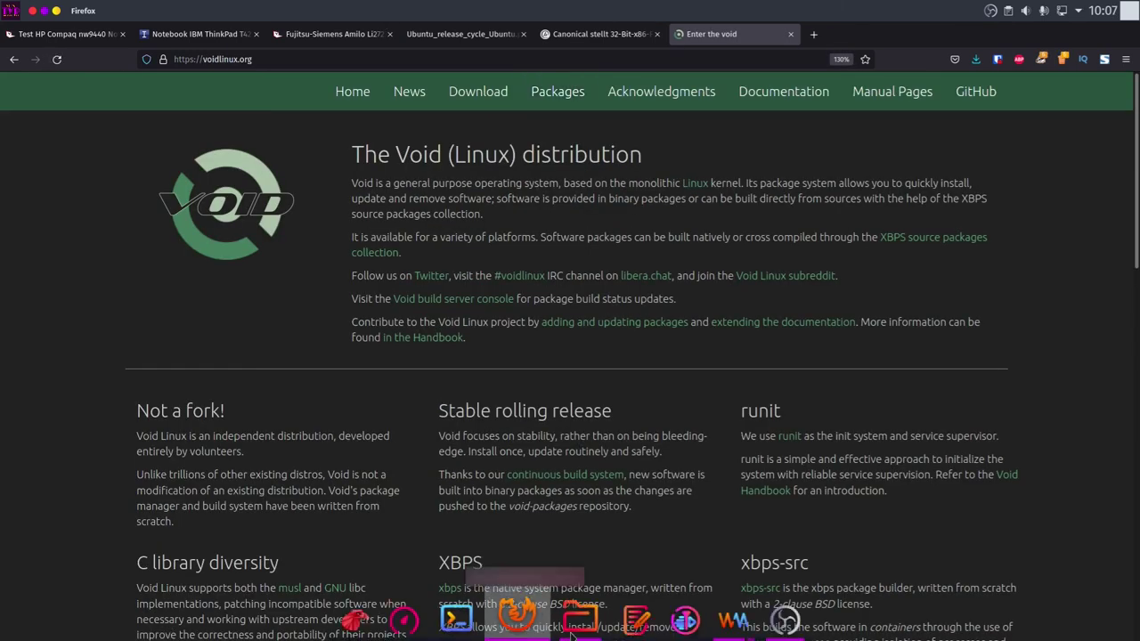
left_click(481, 89)
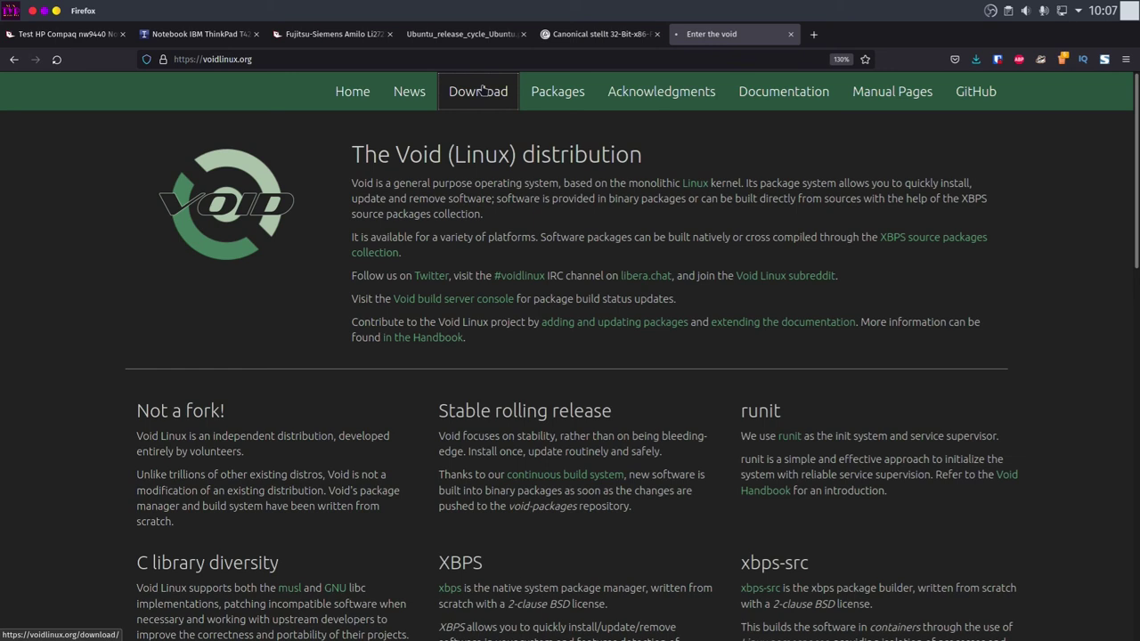
scroll(435, 352, "down", 1)
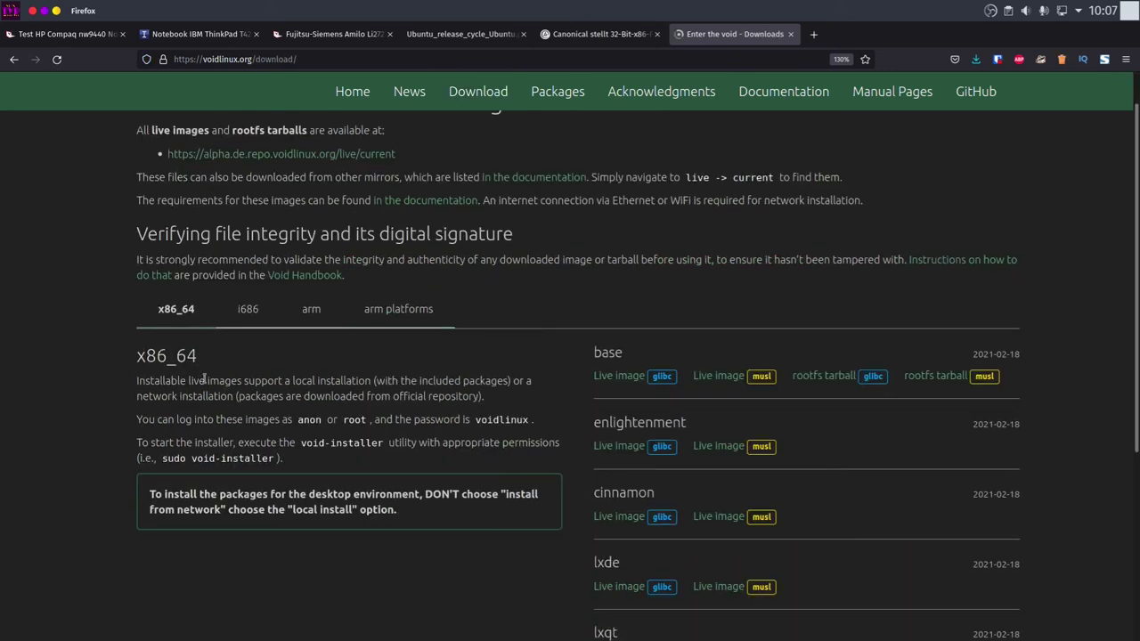
left_click(251, 313)
scroll(169, 369, "down", 3)
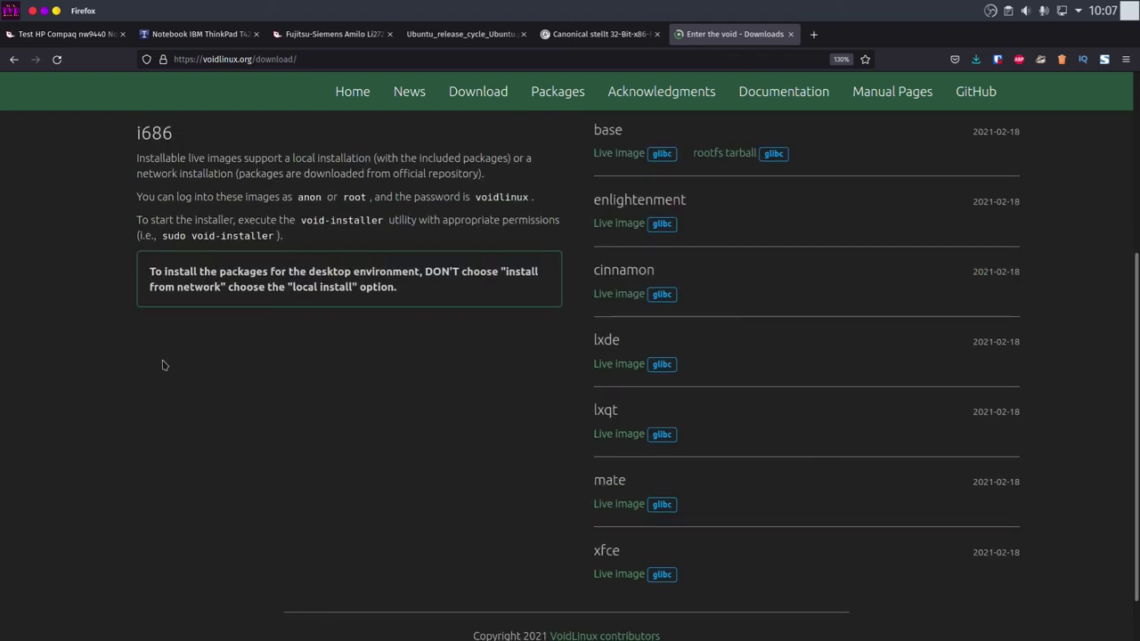